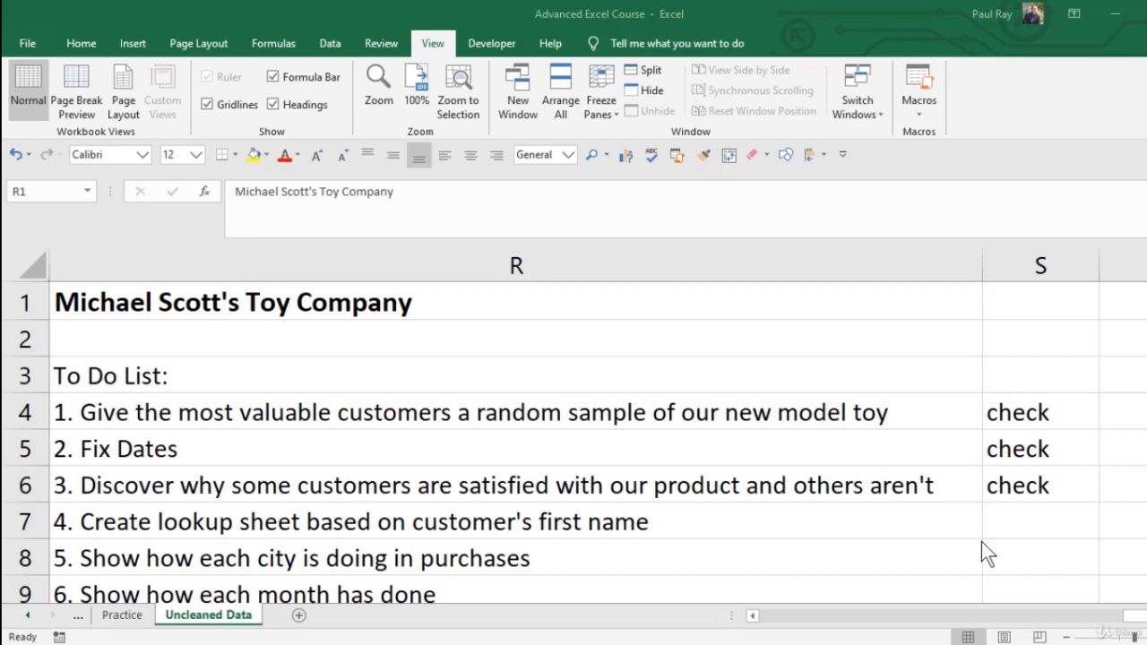
# - Open a second window of the workbook and place both windows side by side
pyautogui.click(845, 490)
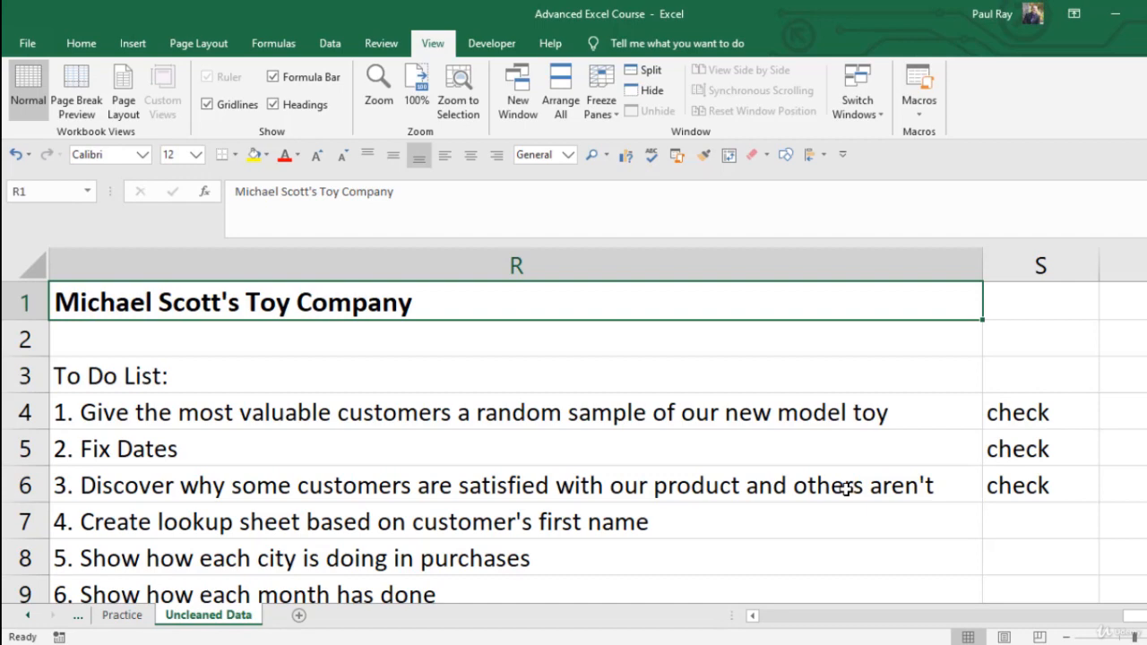
pyautogui.hotkey('ctrl', 'Home')
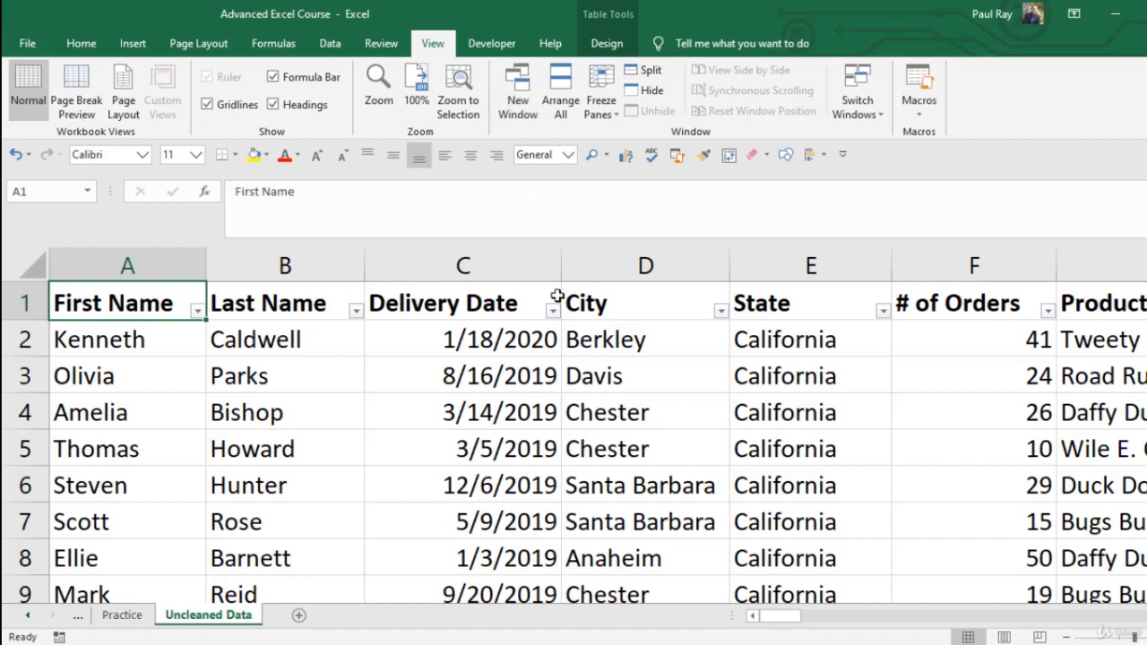
pyautogui.press('alt')
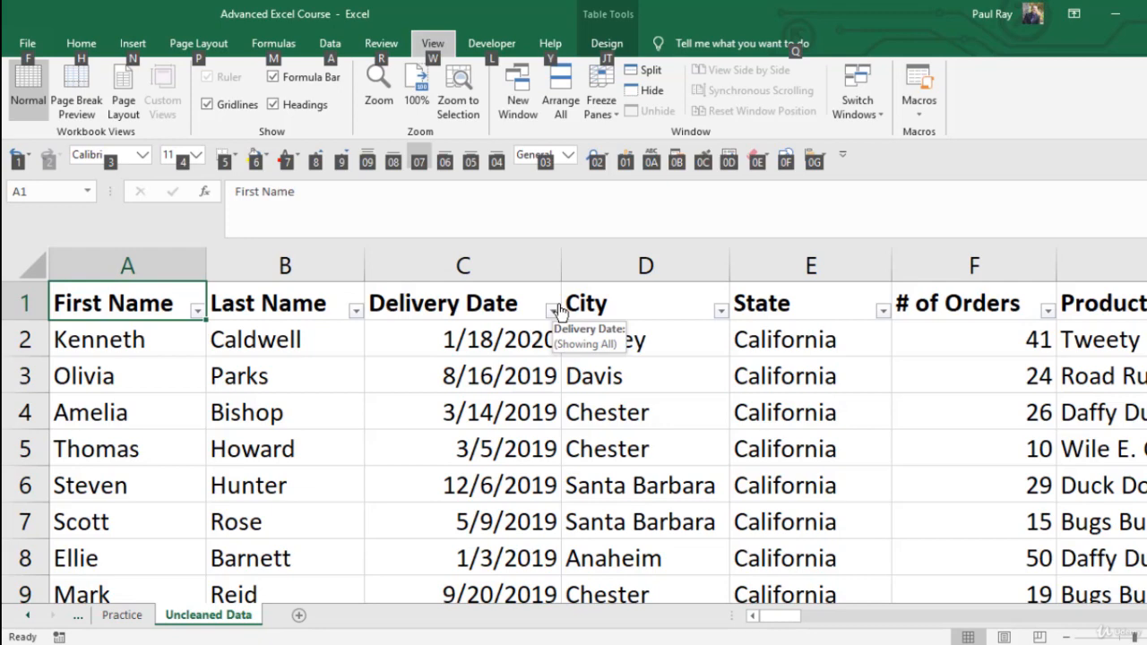
pyautogui.press('w')
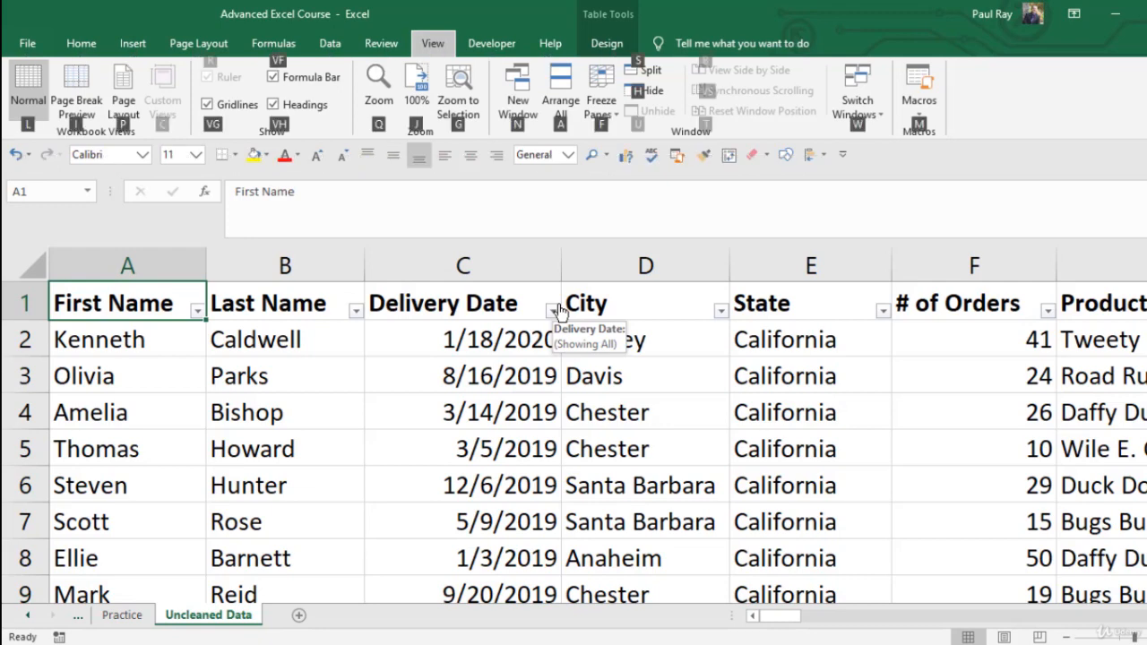
pyautogui.press('n')
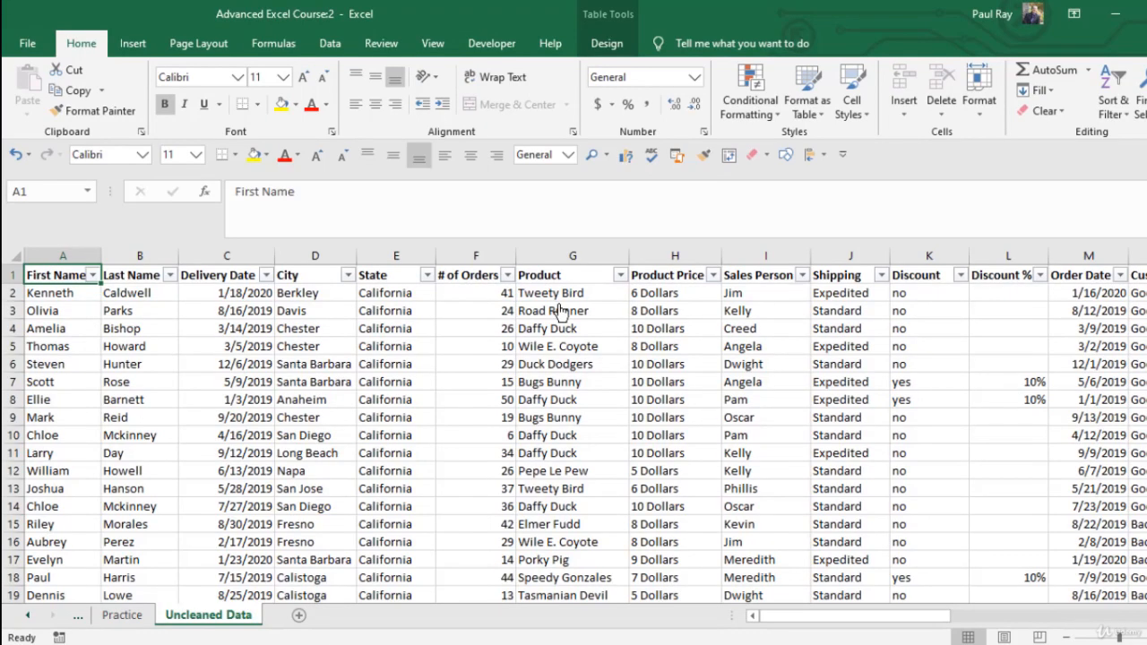
pyautogui.press('super+Right')
pyautogui.press('Return')
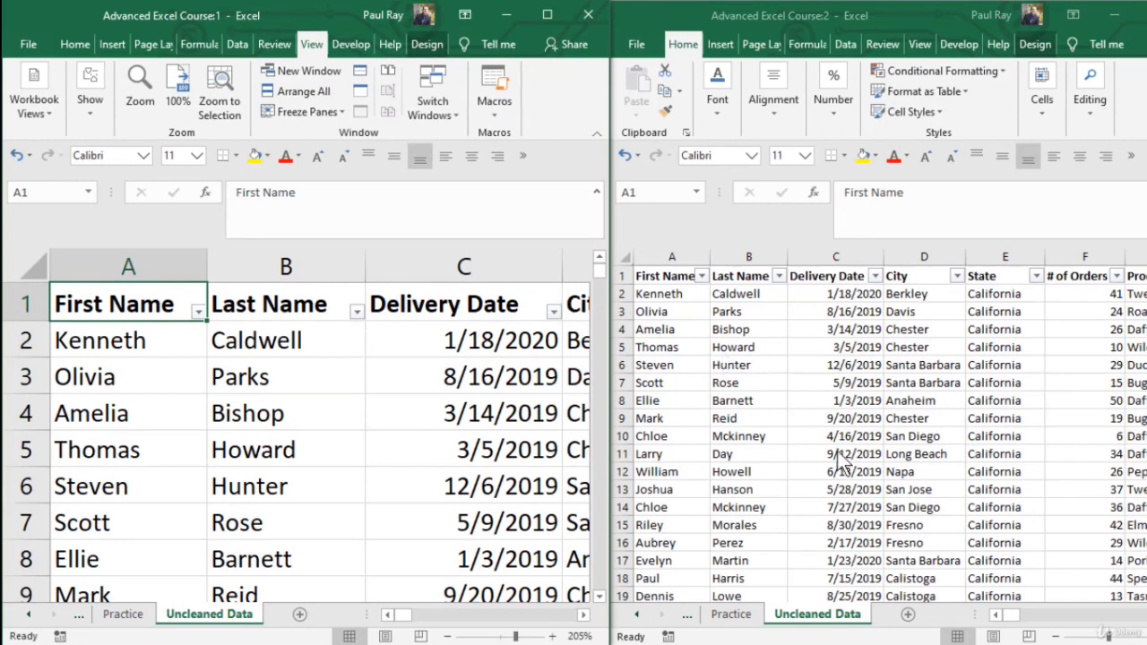
# - Add a new worksheet in the second window and name it "Lookup Sheet"
pyautogui.click(908, 614)
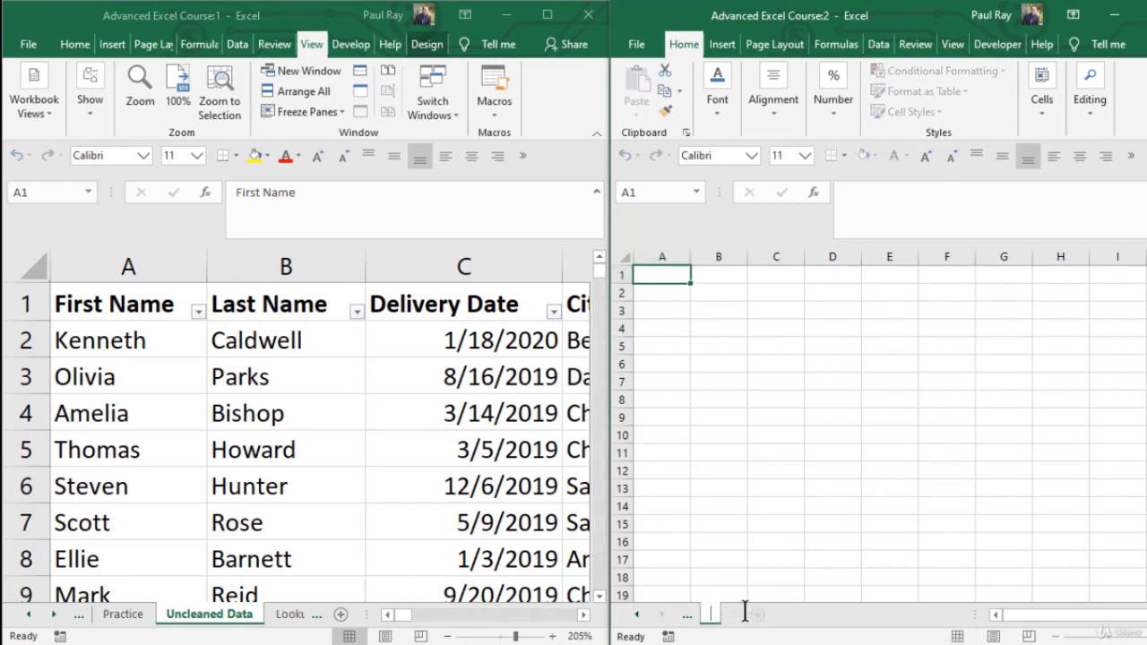
pyautogui.write('Lookup Shee')
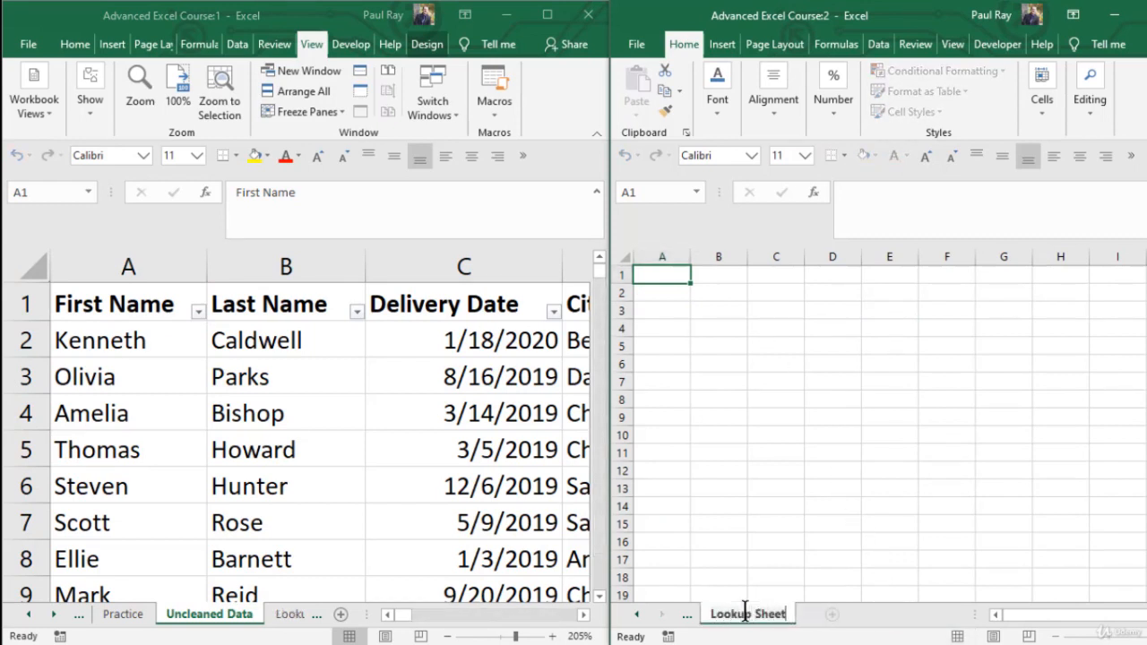
pyautogui.press('Return')
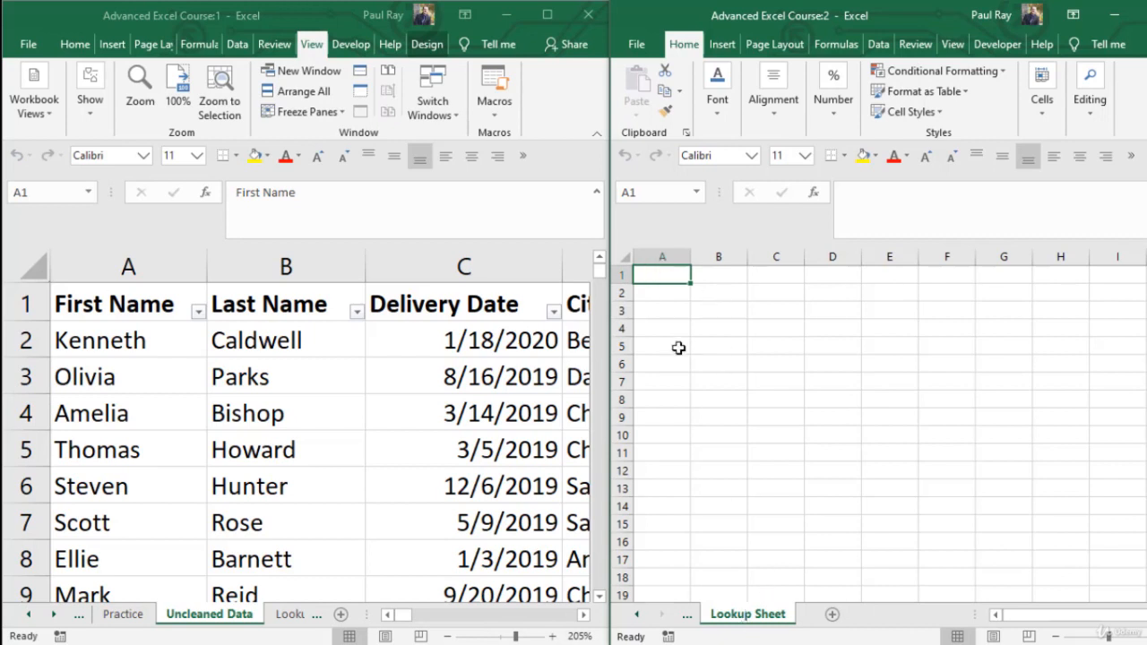
pyautogui.click(93, 302)
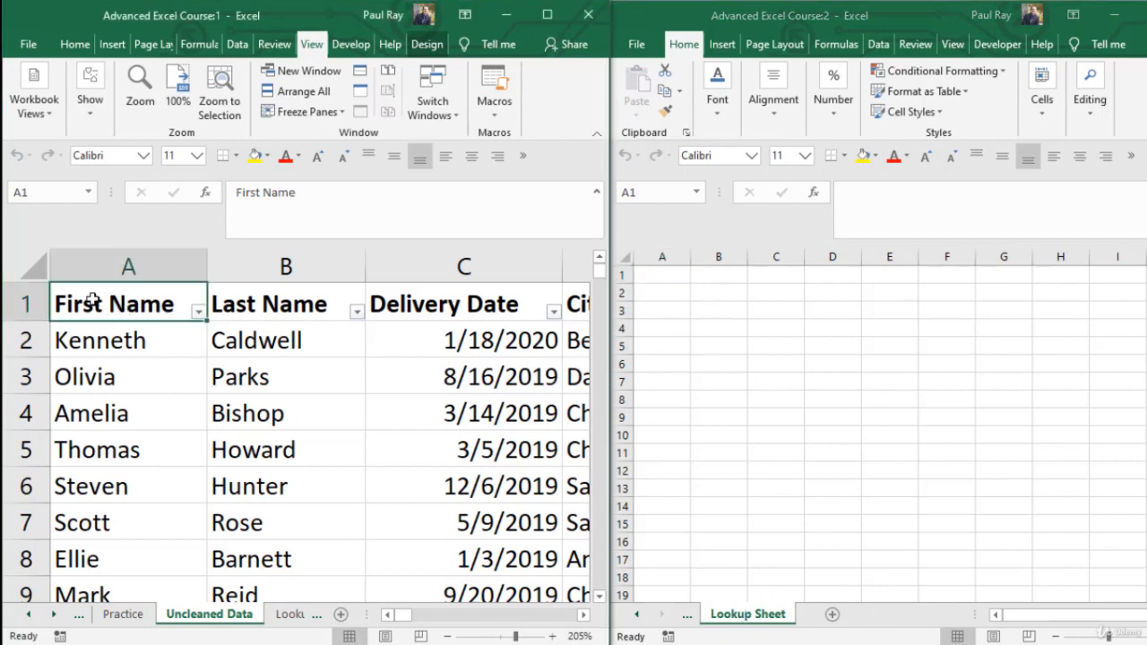
pyautogui.click(407, 302)
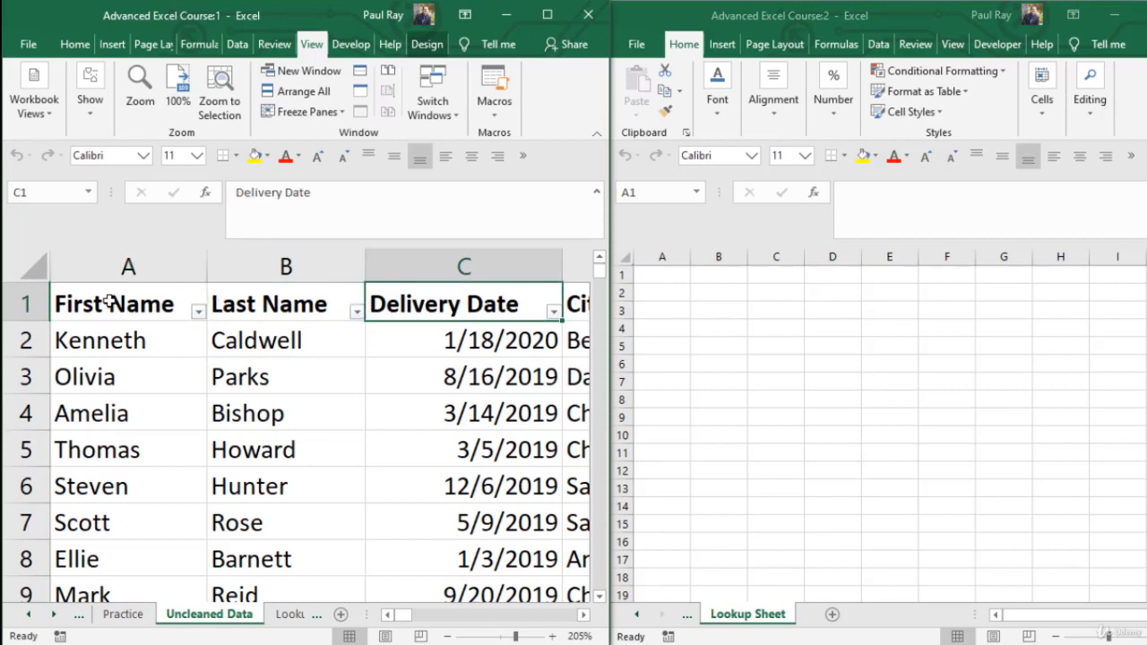
pyautogui.click(651, 294)
pyautogui.moveTo(655, 271); pyautogui.dragTo(647, 587)
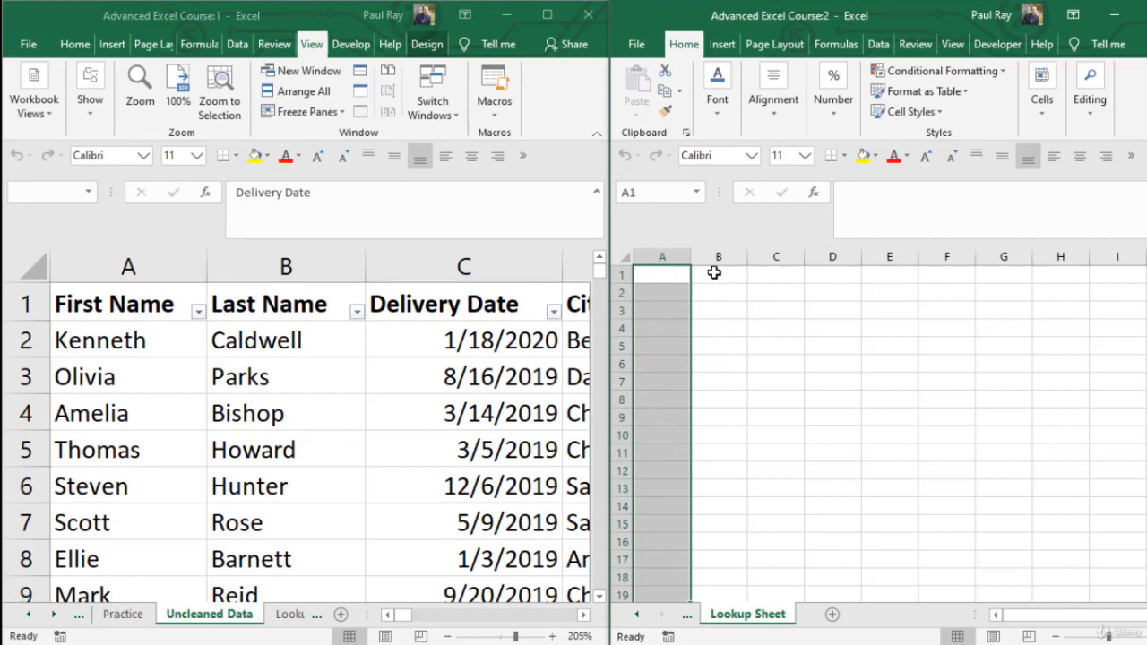
pyautogui.moveTo(714, 273); pyautogui.dragTo(722, 525)
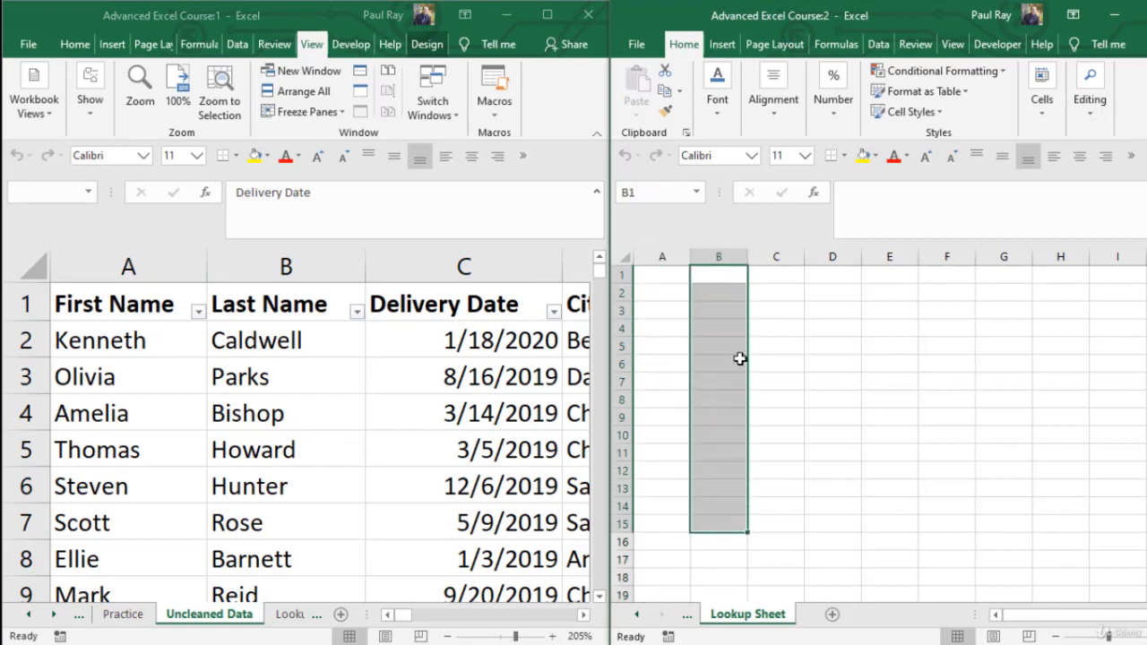
# - Sort the table on the Uncleaned Data sheet by Order Date from newest to oldest
pyautogui.click(482, 312)
pyautogui.press('Right')
pyautogui.press('Right')
pyautogui.press('Right')
pyautogui.press('Right')
pyautogui.press('Right')
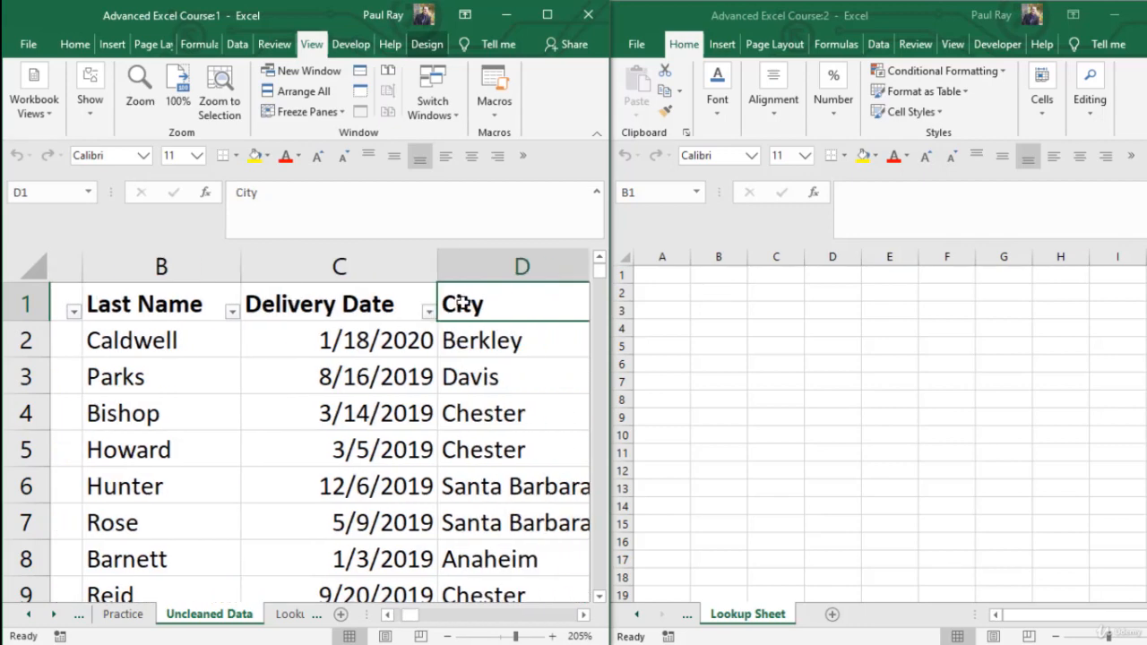
pyautogui.press('Right')
pyautogui.press('Right')
pyautogui.press('Right')
pyautogui.press('Right')
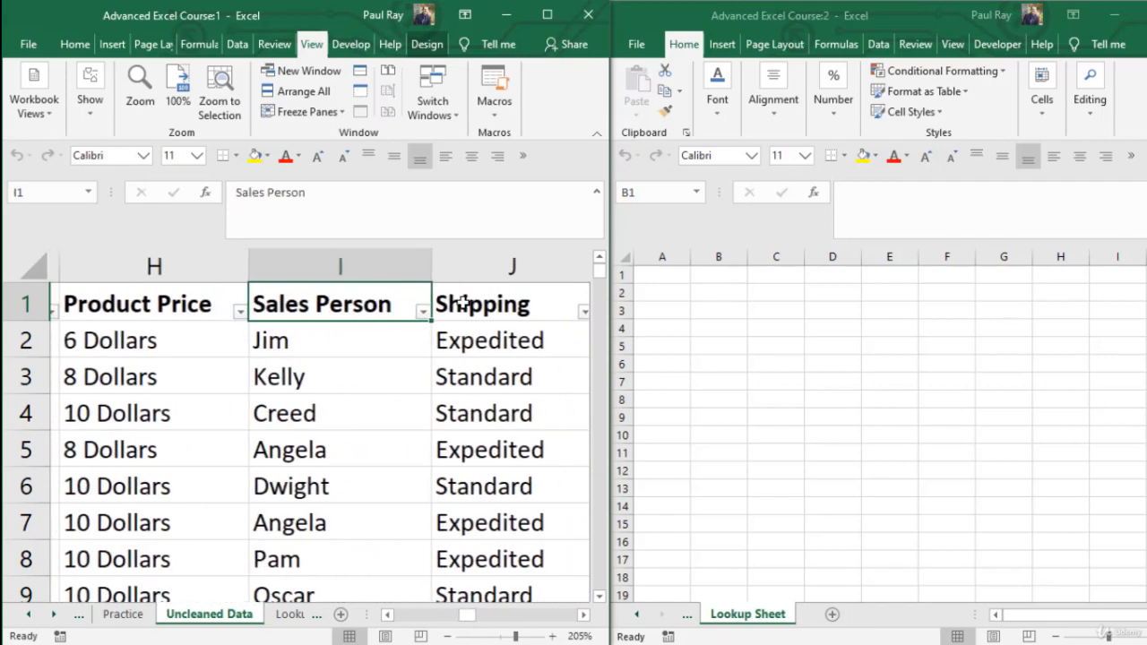
pyautogui.press('Right')
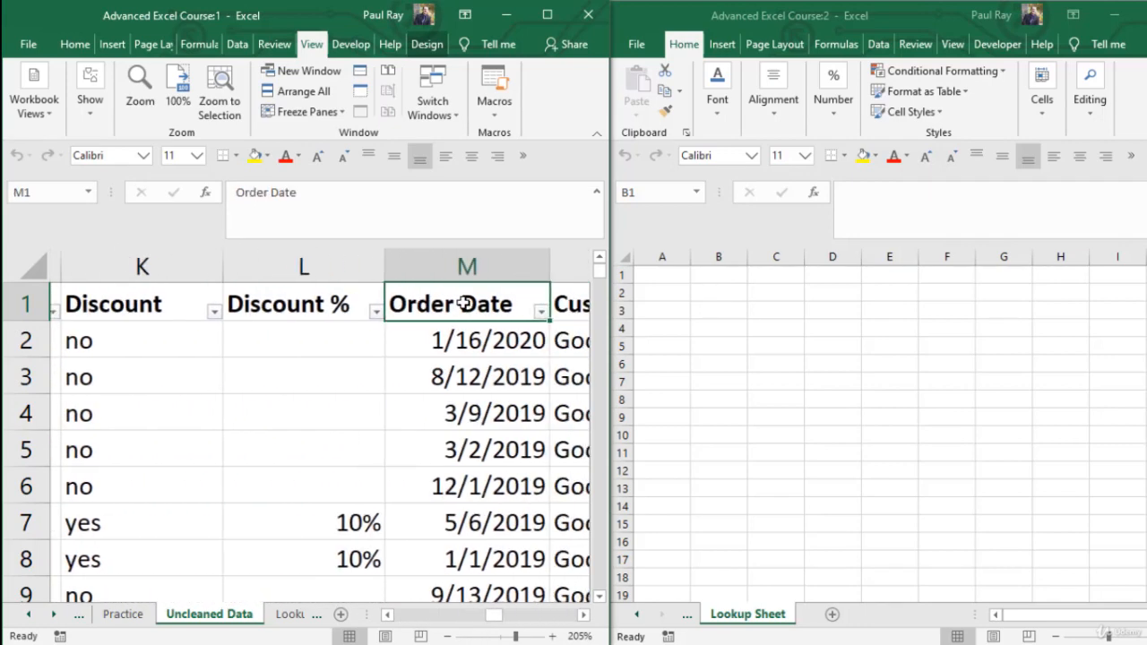
pyautogui.click(530, 312)
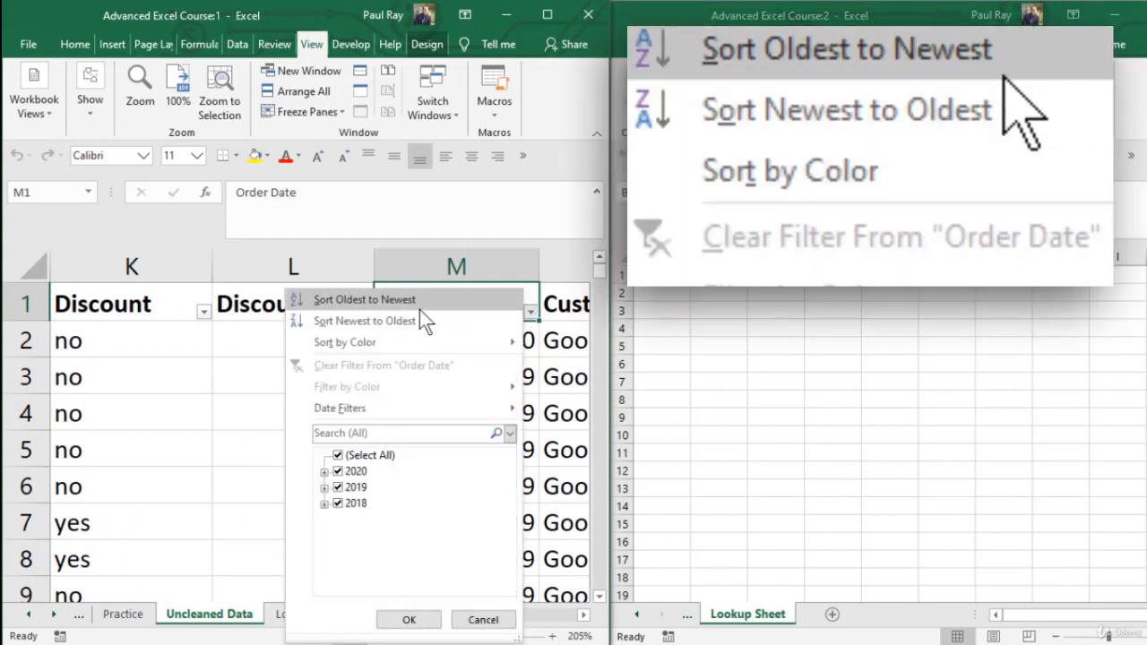
pyautogui.click(416, 325)
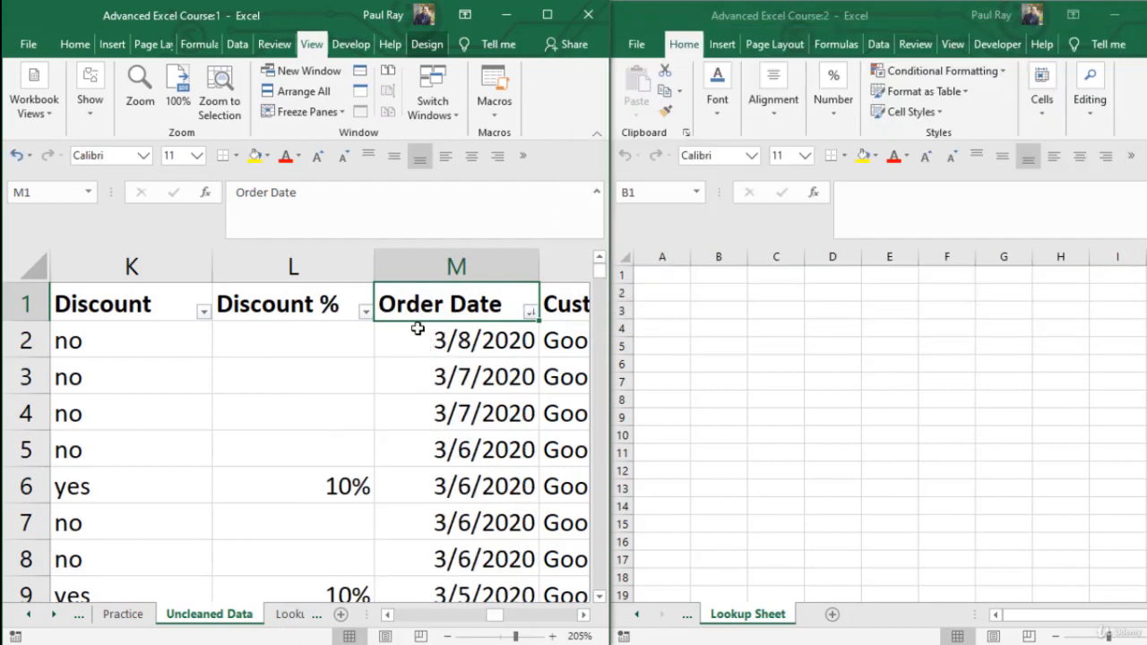
pyautogui.moveTo(469, 346); pyautogui.dragTo(468, 518)
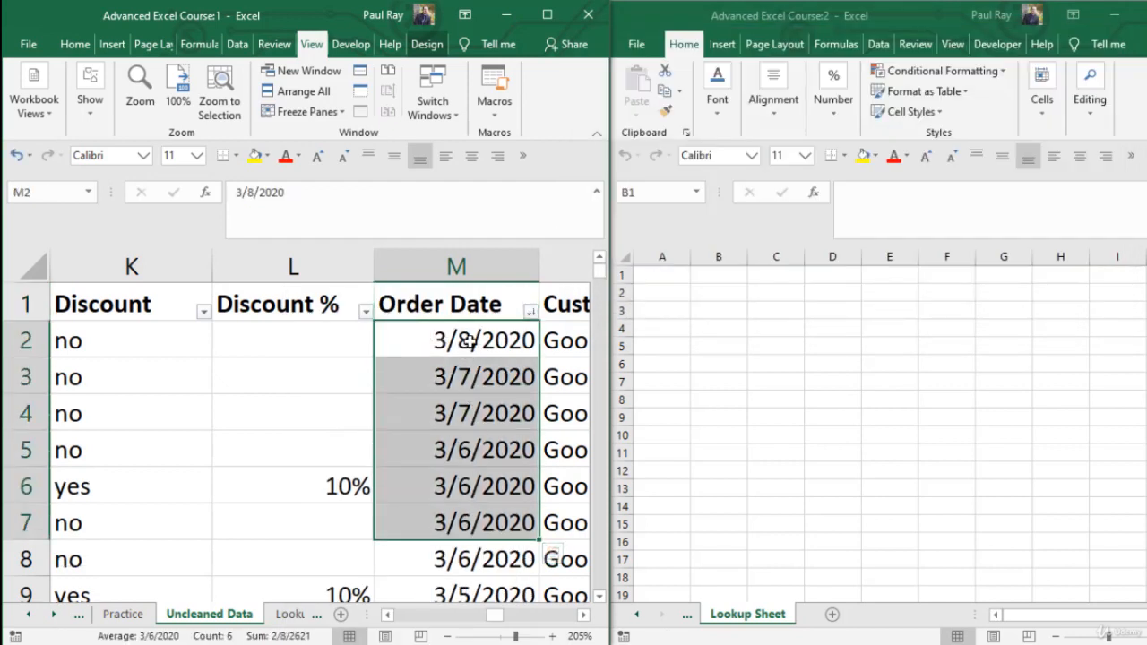
pyautogui.click(468, 340)
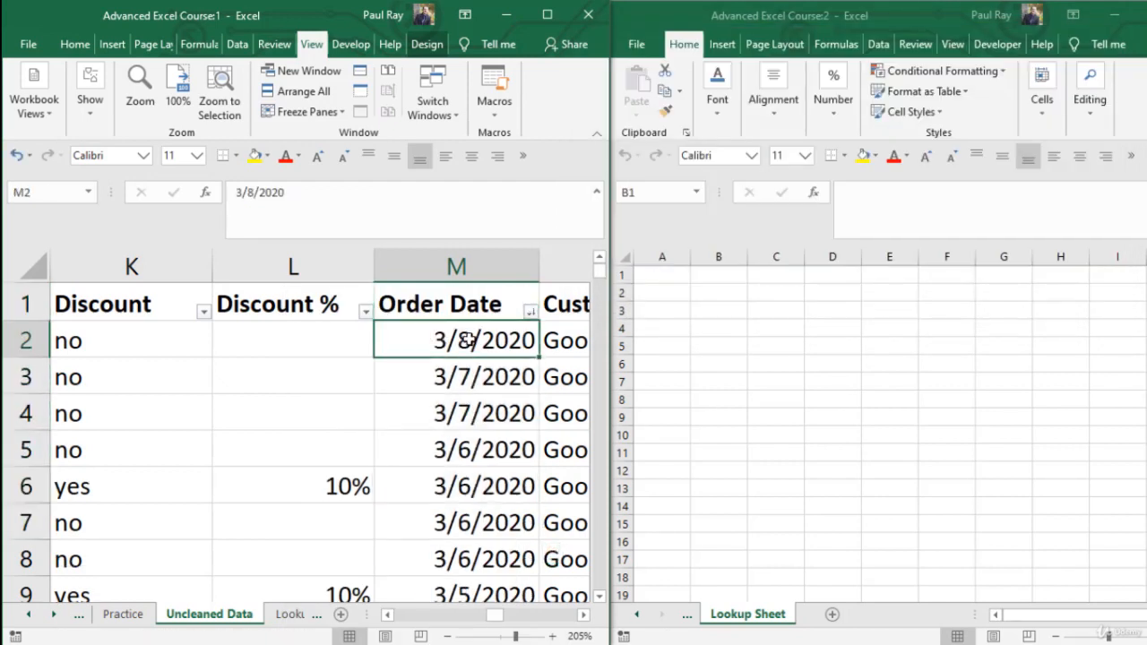
# - Copy the table's whole header row on the Uncleaned Data sheet, starting at First Name in A1
pyautogui.hotkey('ctrl', 'Home')
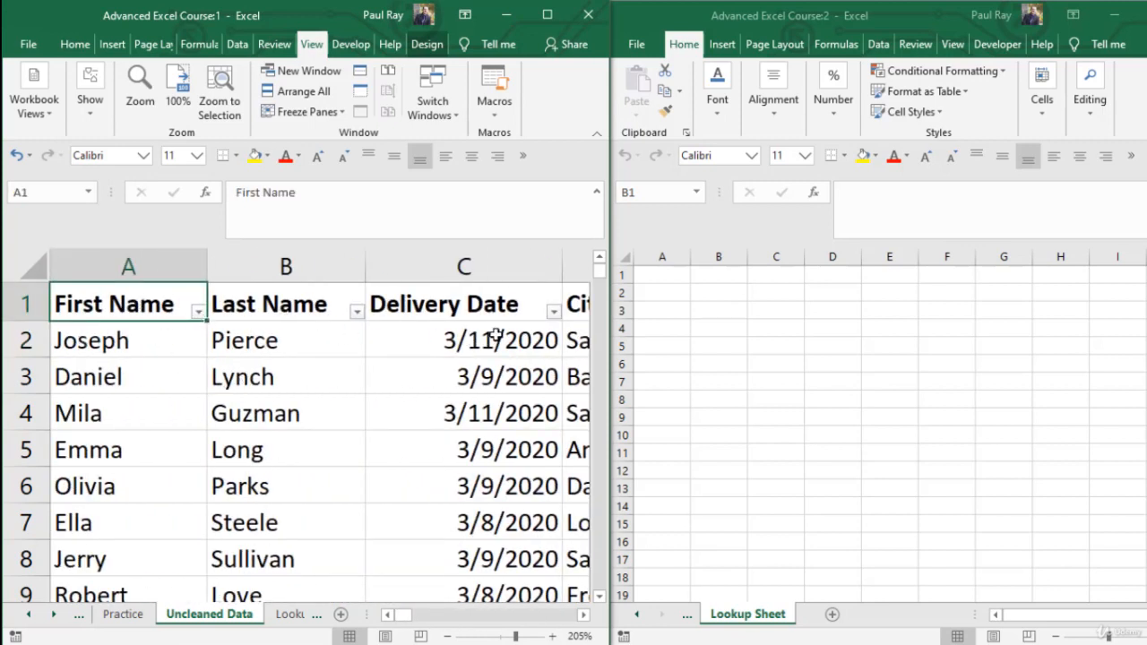
pyautogui.moveTo(669, 293); pyautogui.dragTo(673, 491)
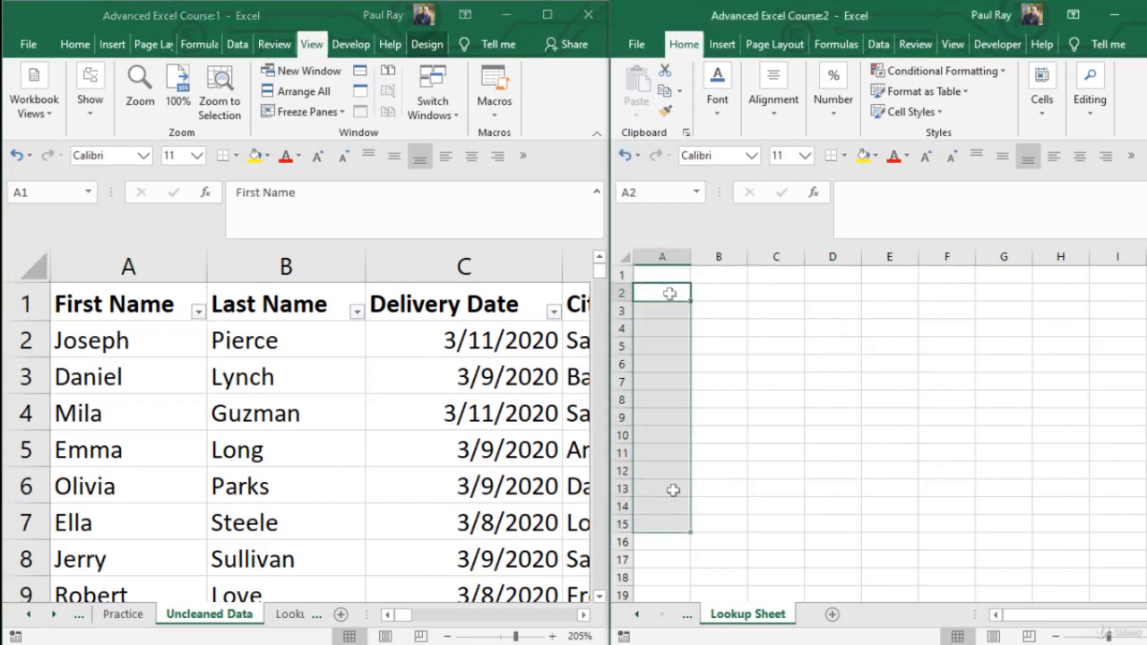
pyautogui.click(729, 346)
pyautogui.click(675, 293)
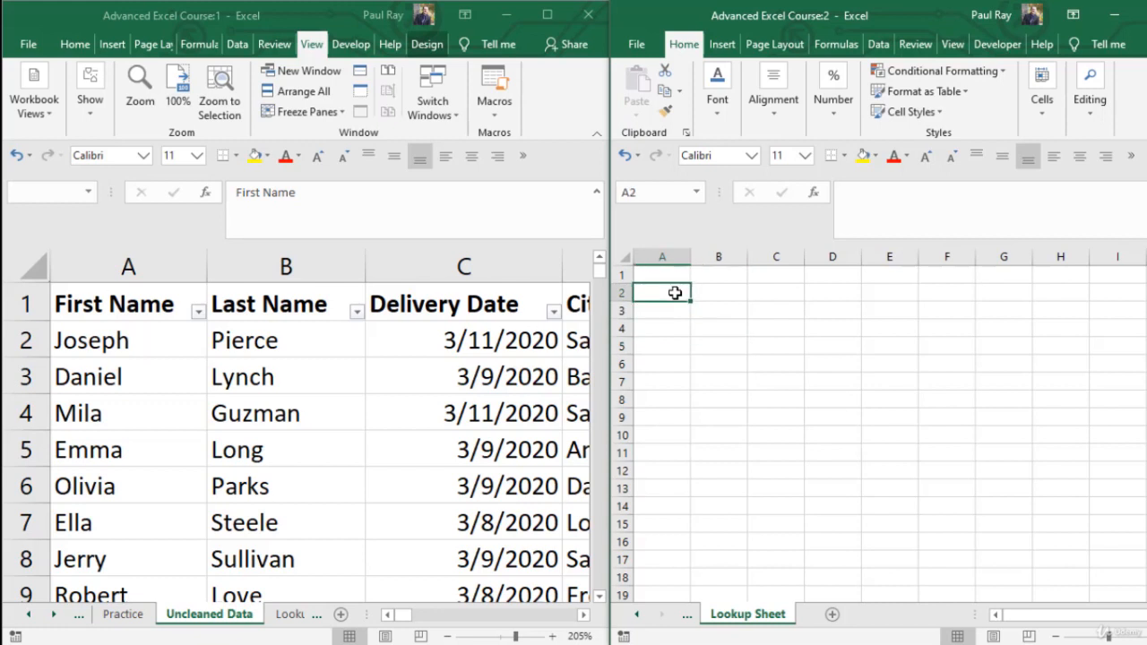
pyautogui.click(143, 285)
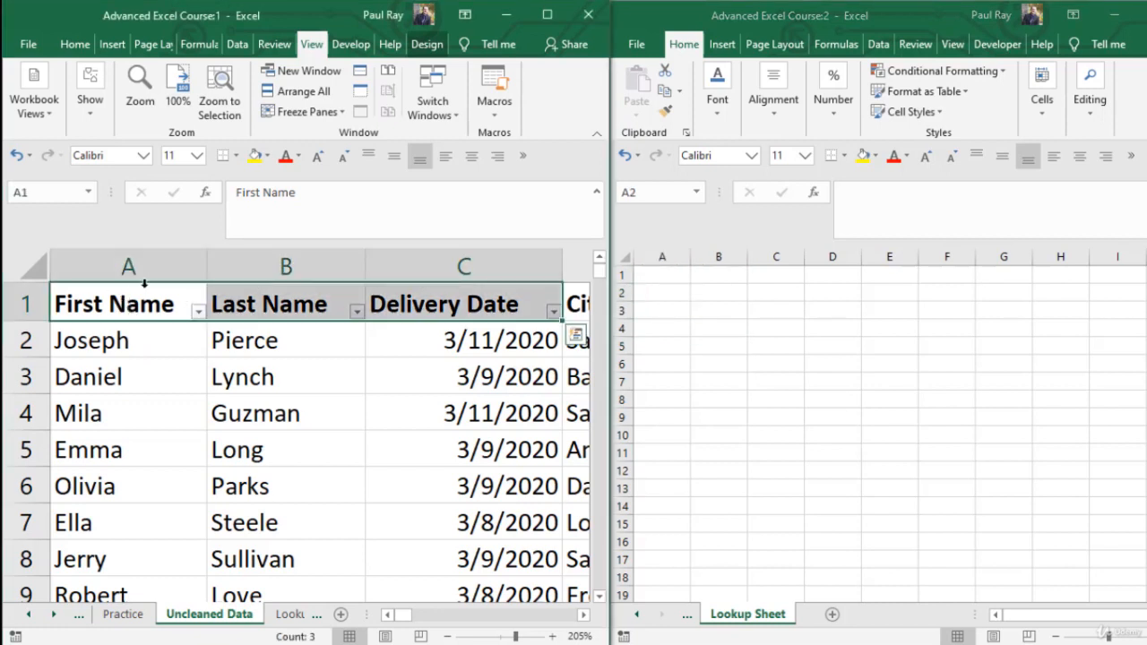
pyautogui.click(131, 300)
pyautogui.hotkey('ctrl', 'shift', 'Right')
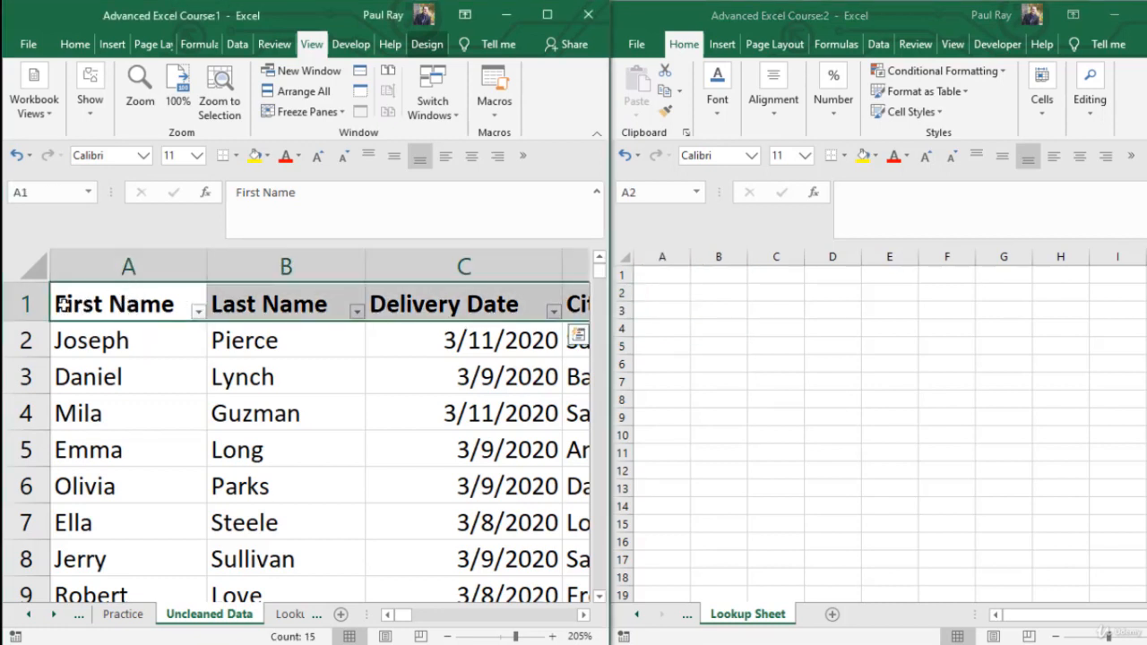
pyautogui.hotkey('ctrl', 'c')
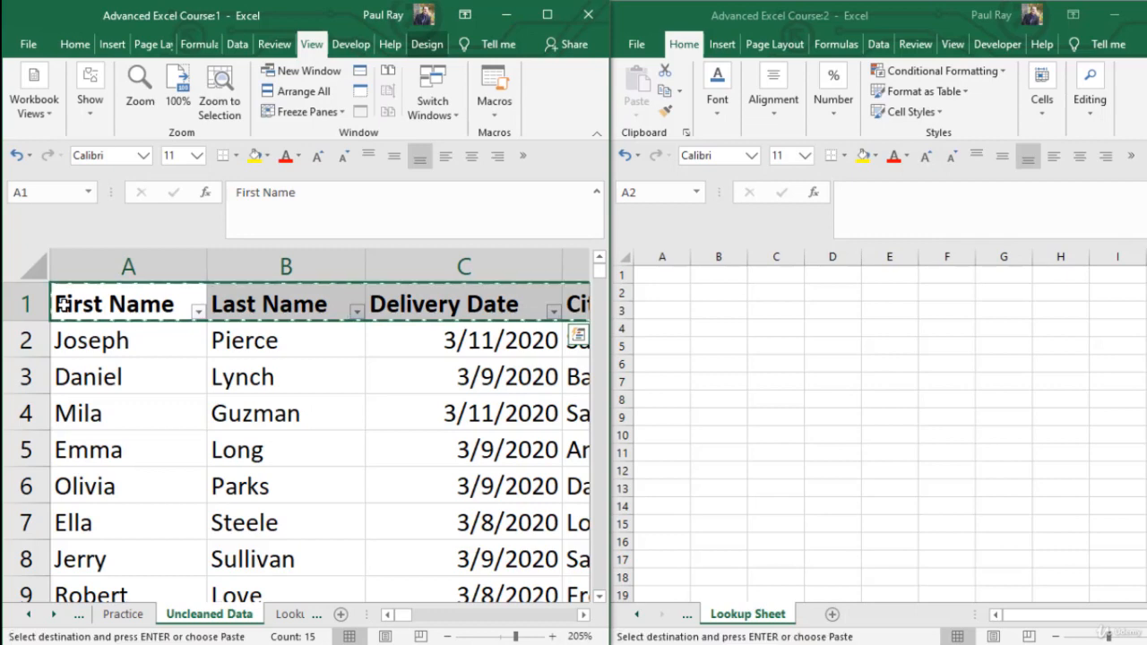
# - Paste the copied headers into the Lookup Sheet from cell A2 downward, as values only and transposed
pyautogui.click(671, 301)
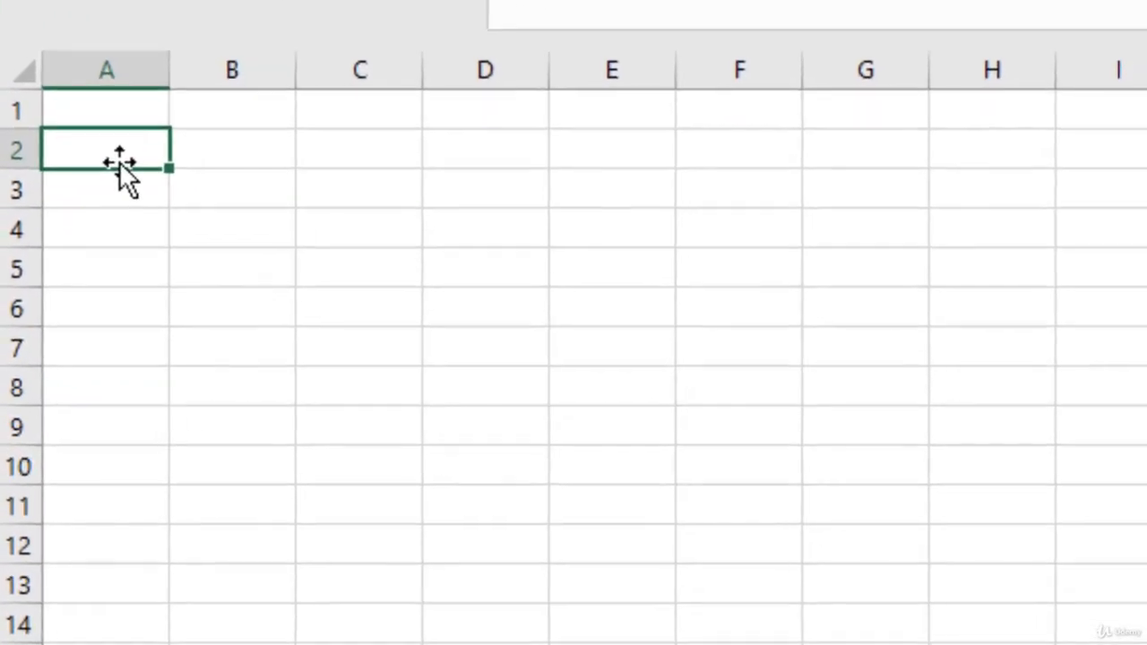
pyautogui.rightClick(462, 241)
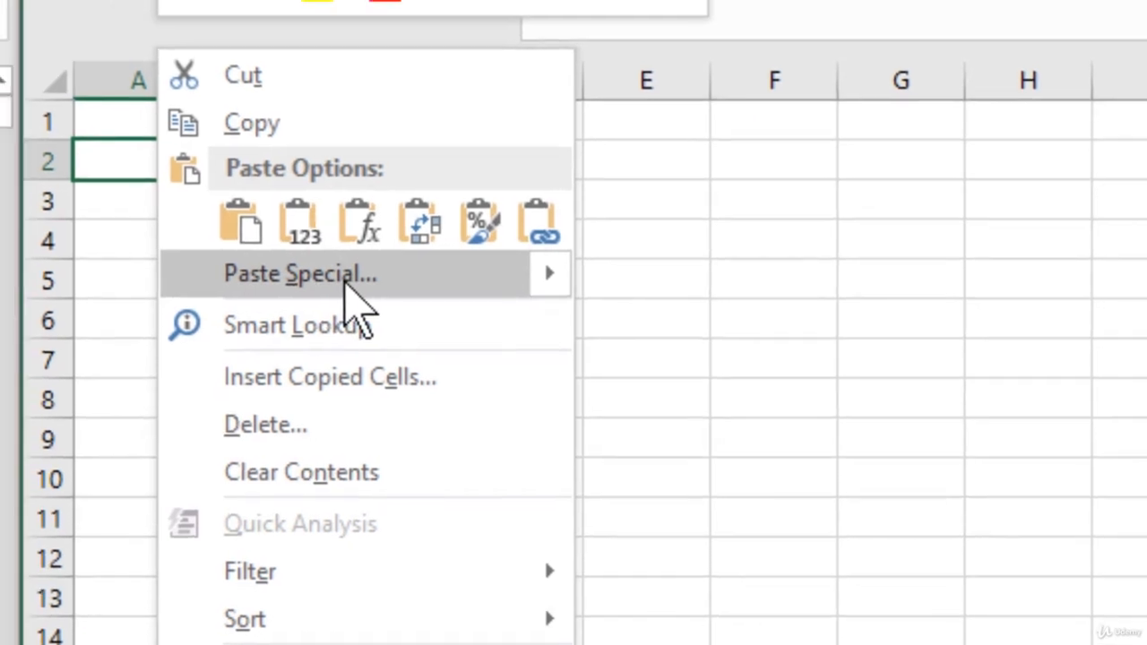
pyautogui.click(295, 263)
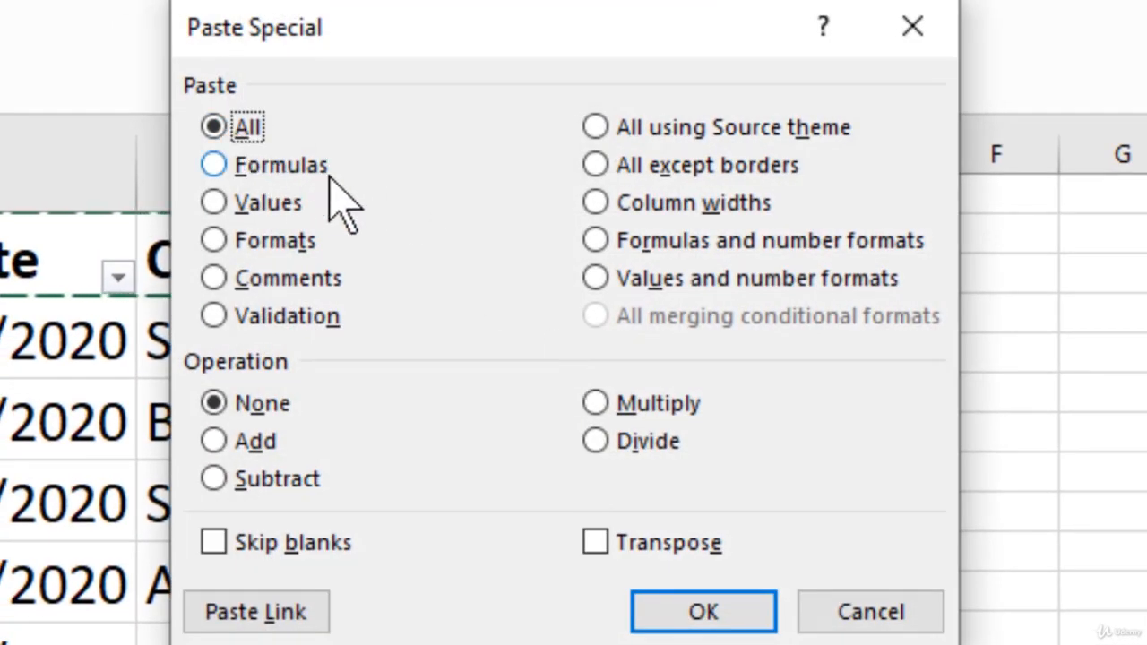
pyautogui.click(271, 203)
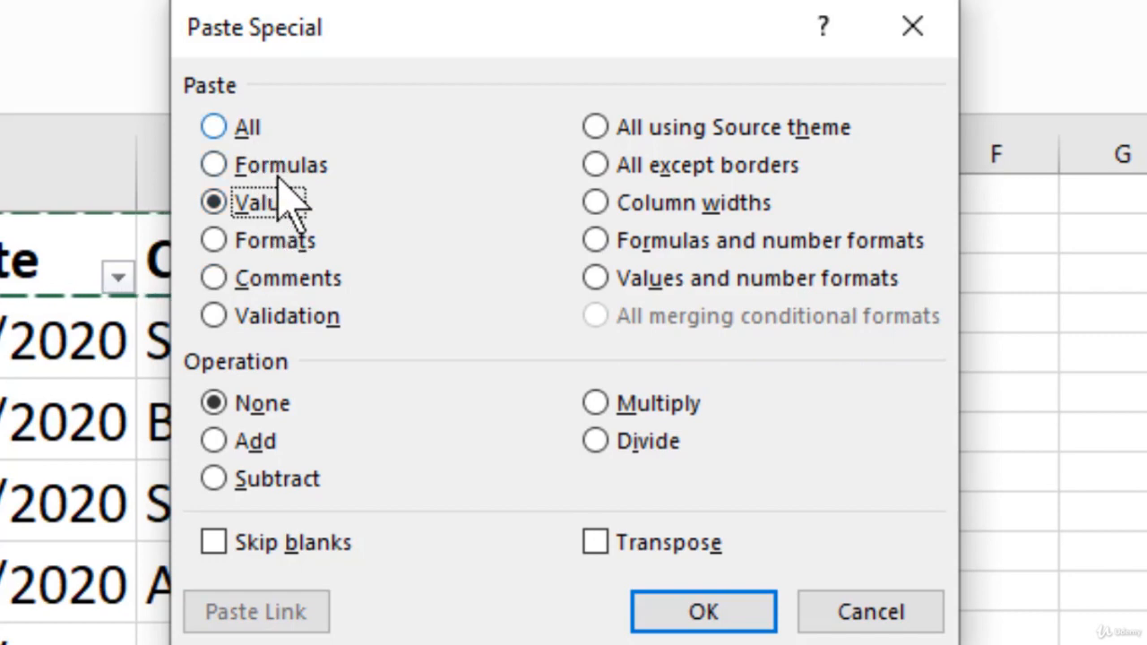
pyautogui.click(600, 546)
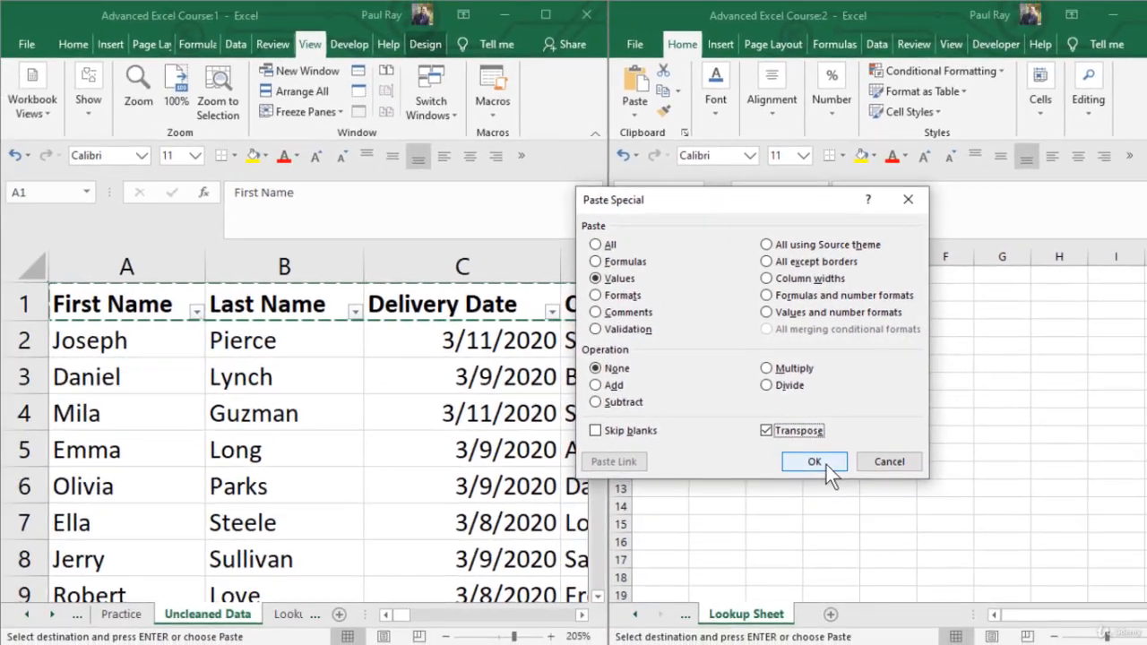
pyautogui.click(762, 616)
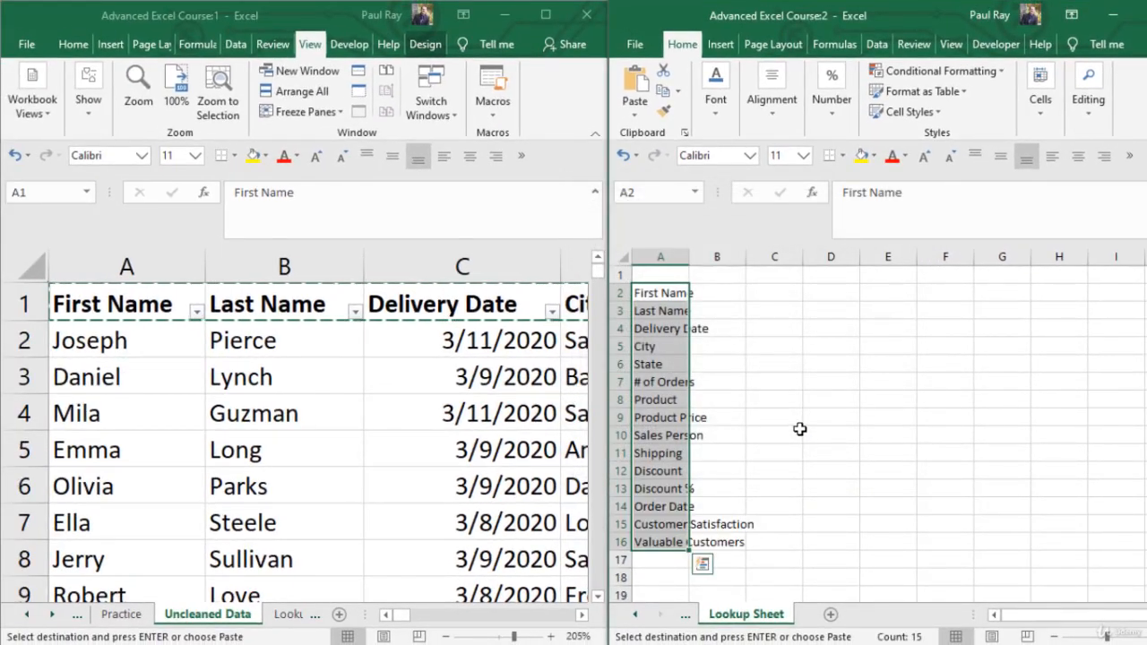
pyautogui.click(726, 380)
pyautogui.moveTo(660, 292); pyautogui.dragTo(663, 543)
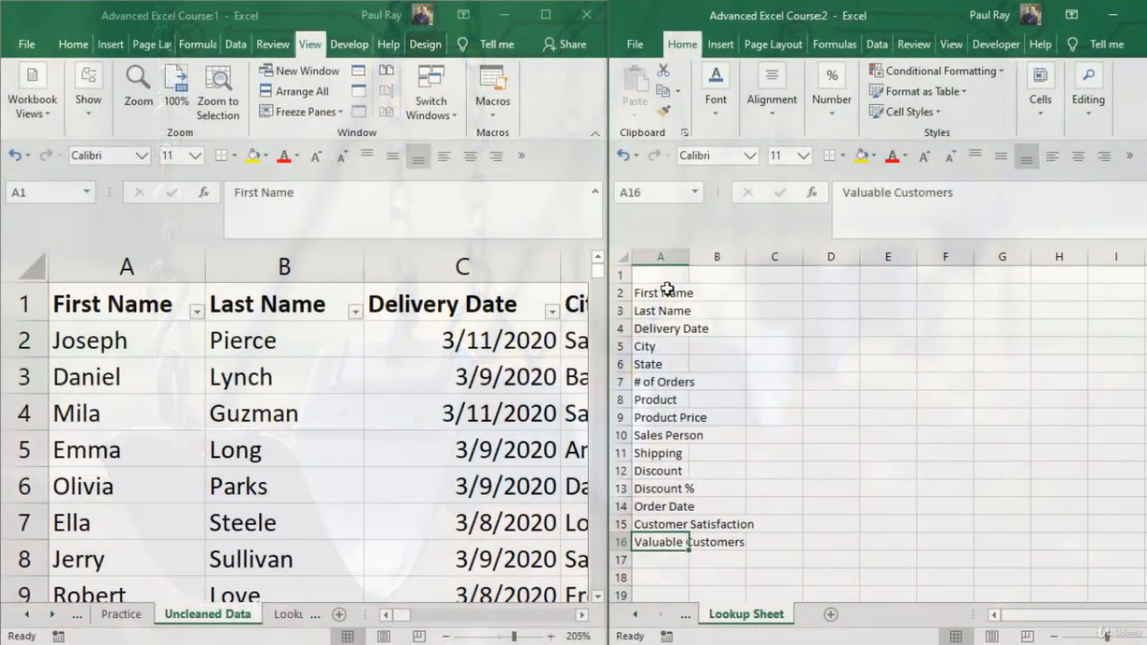
pyautogui.moveTo(663, 293); pyautogui.dragTo(674, 538)
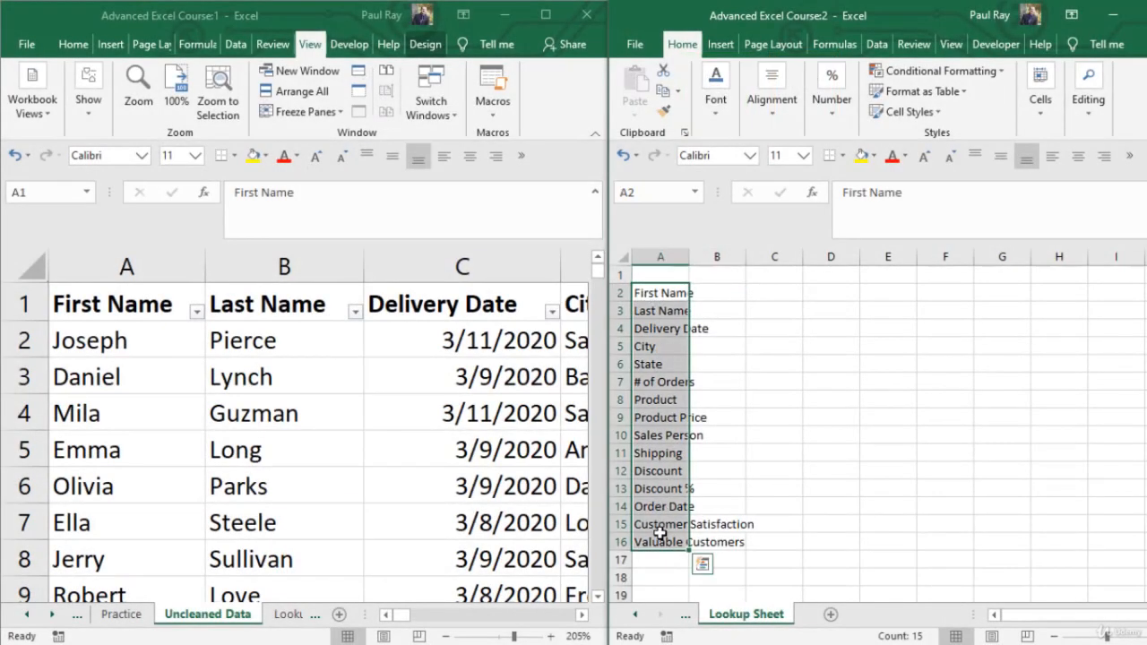
pyautogui.click(1072, 277)
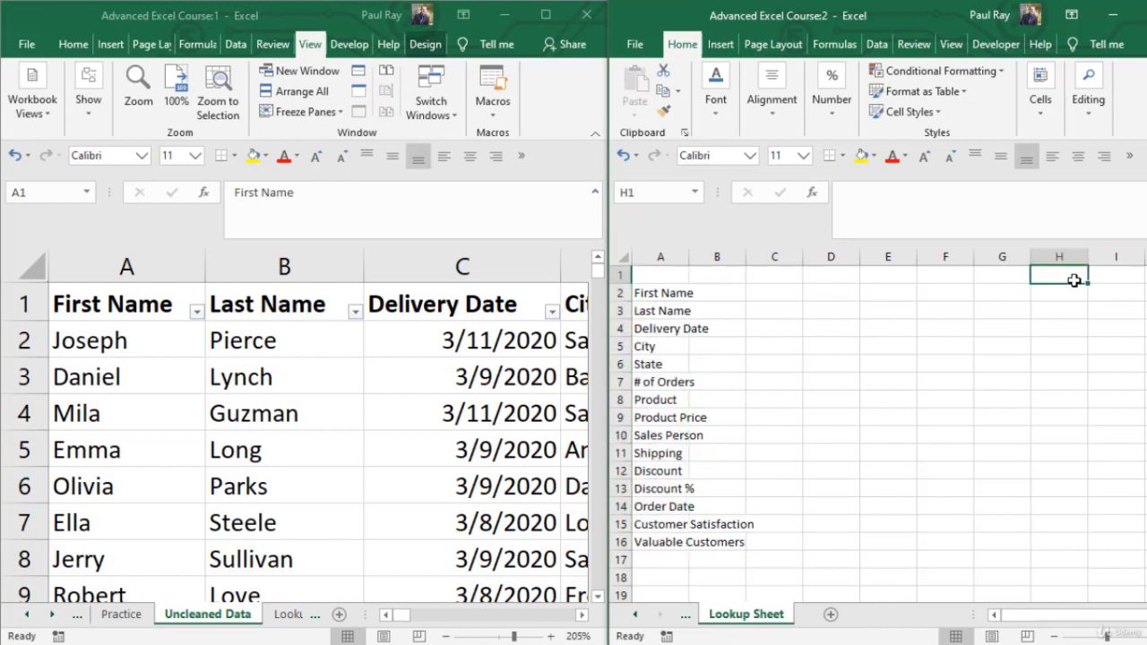
pyautogui.click(113, 303)
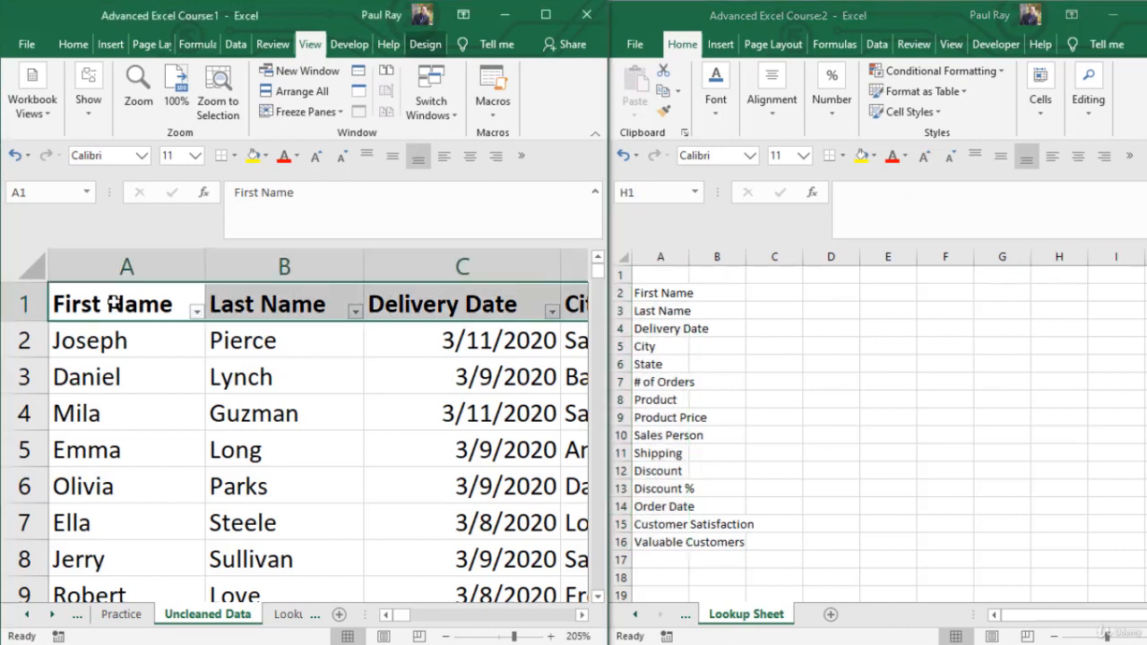
pyautogui.click(313, 305)
pyautogui.click(1129, 274)
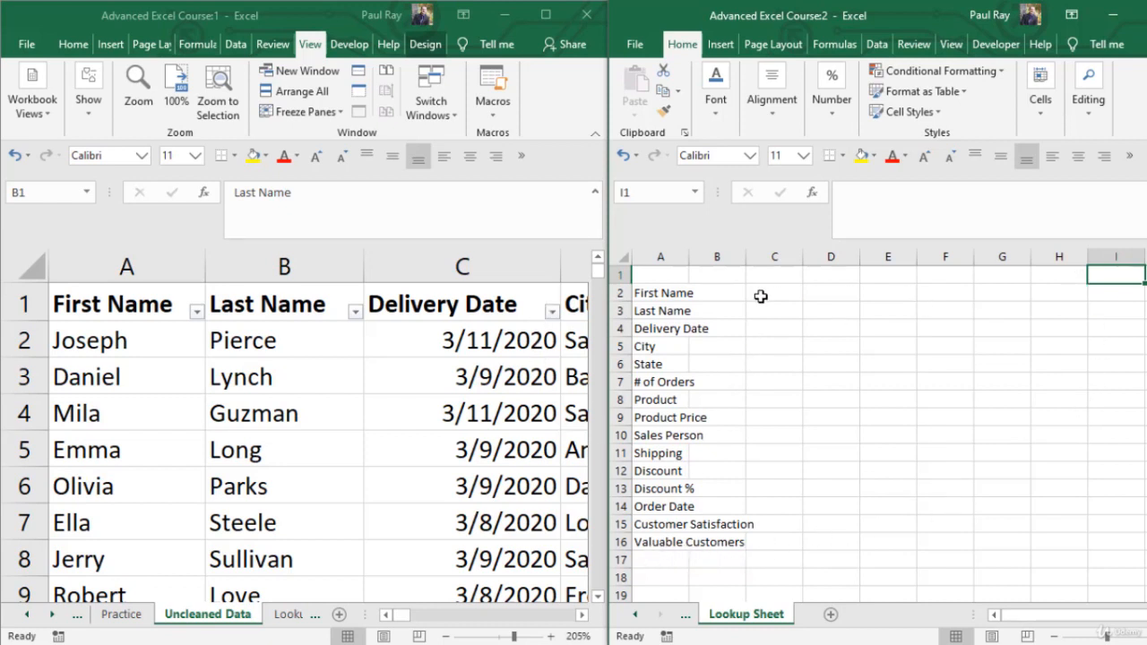
pyautogui.click(714, 274)
pyautogui.click(654, 298)
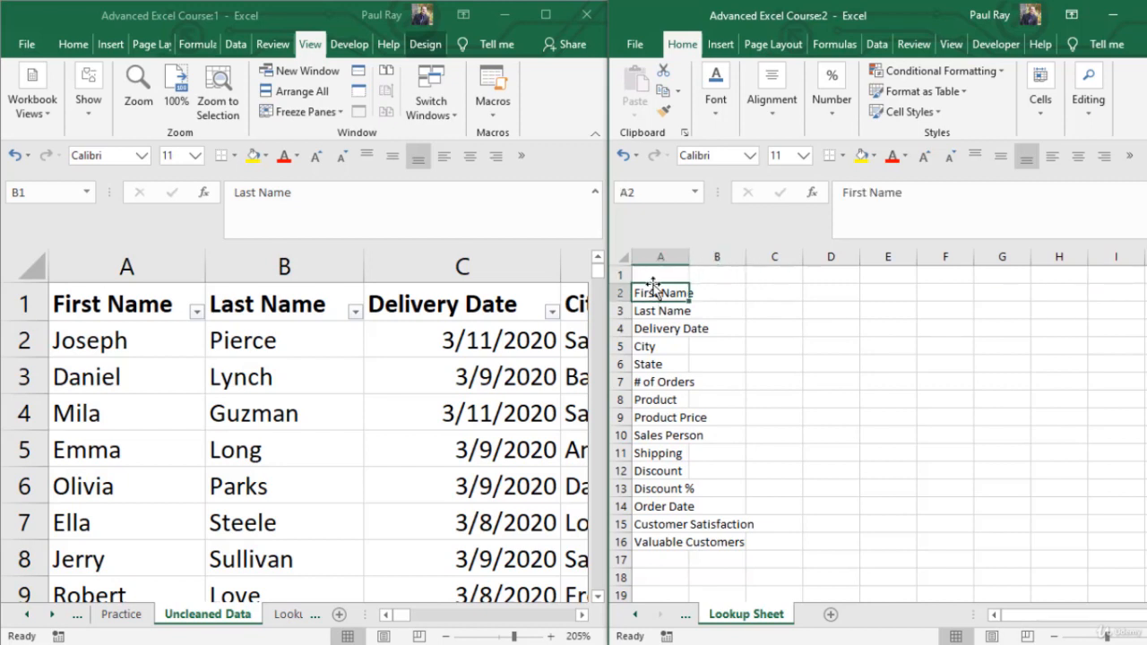
pyautogui.click(761, 292)
# - Copy the field list in A2:A16 on the Lookup Sheet and paste it transposed across row 1 from C1
pyautogui.moveTo(663, 292); pyautogui.dragTo(655, 541)
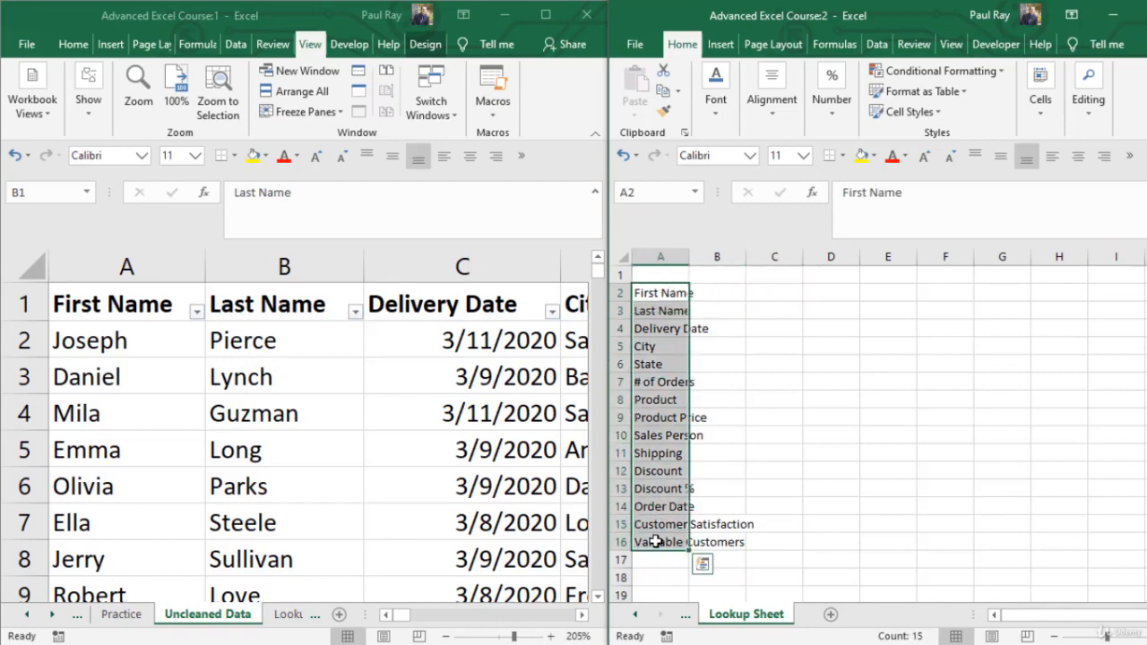
pyautogui.hotkey('ctrl', 'c')
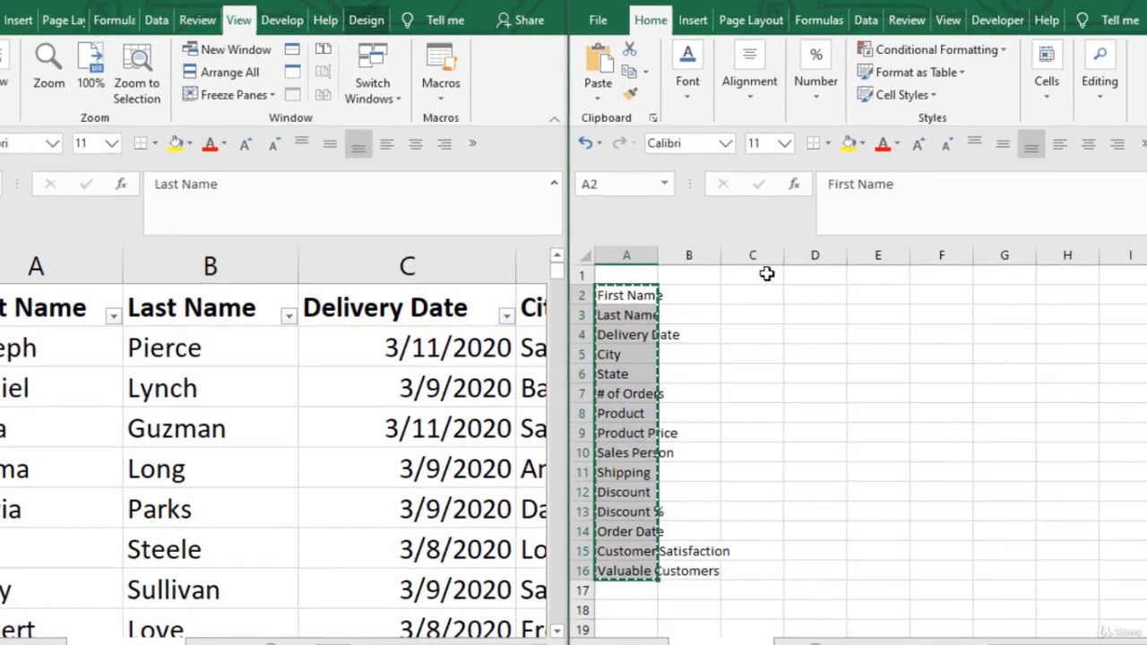
pyautogui.rightClick(786, 274)
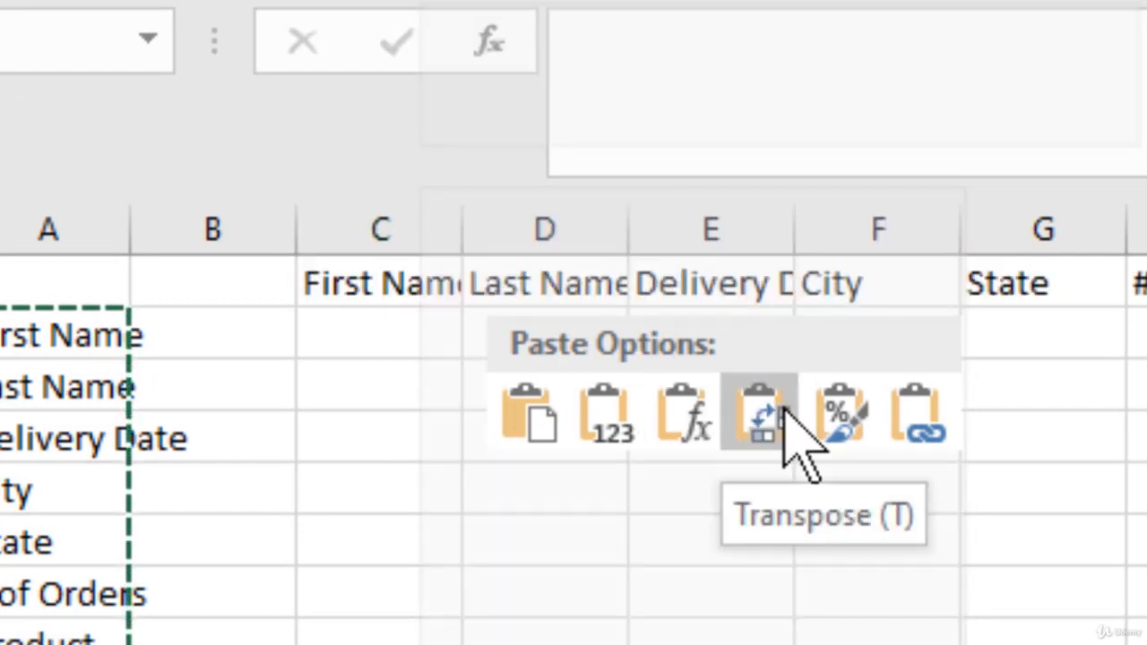
pyautogui.click(785, 414)
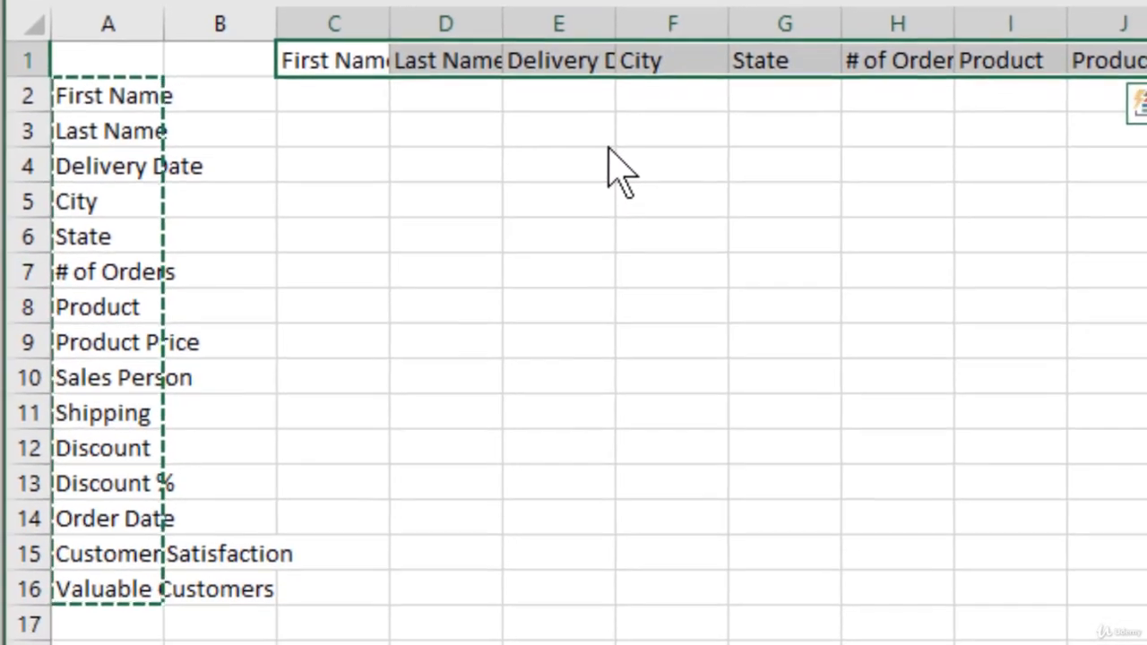
pyautogui.click(782, 405)
# - Compare the vertical field list with the horizontal copy, and remove the transposed headers from row 1
pyautogui.click(116, 104)
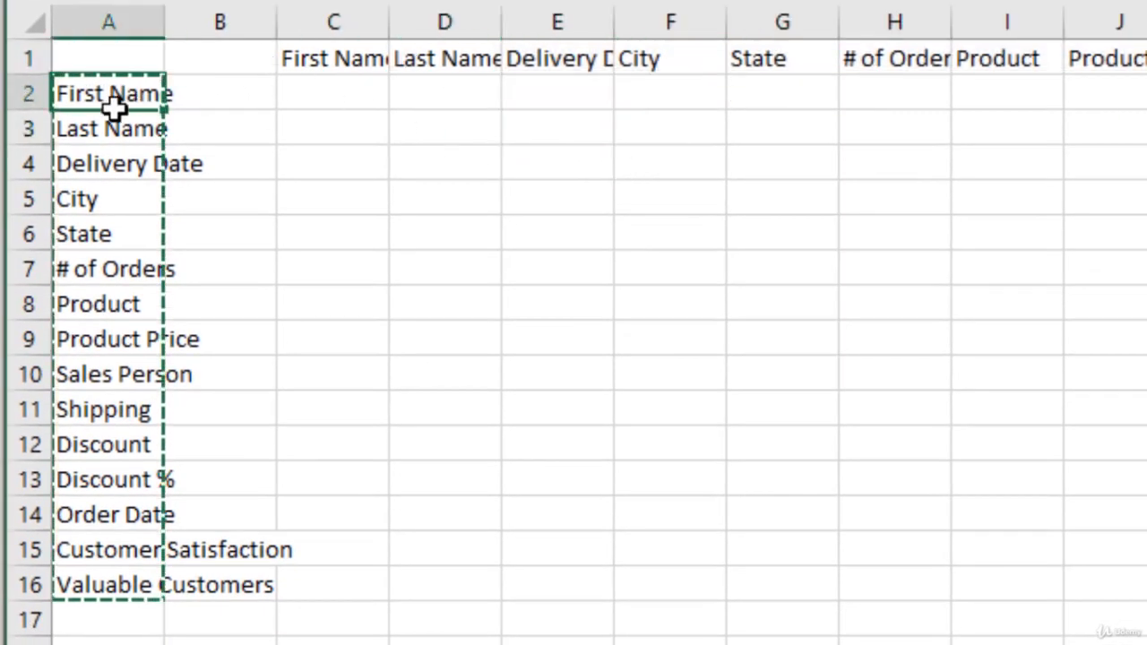
pyautogui.click(329, 59)
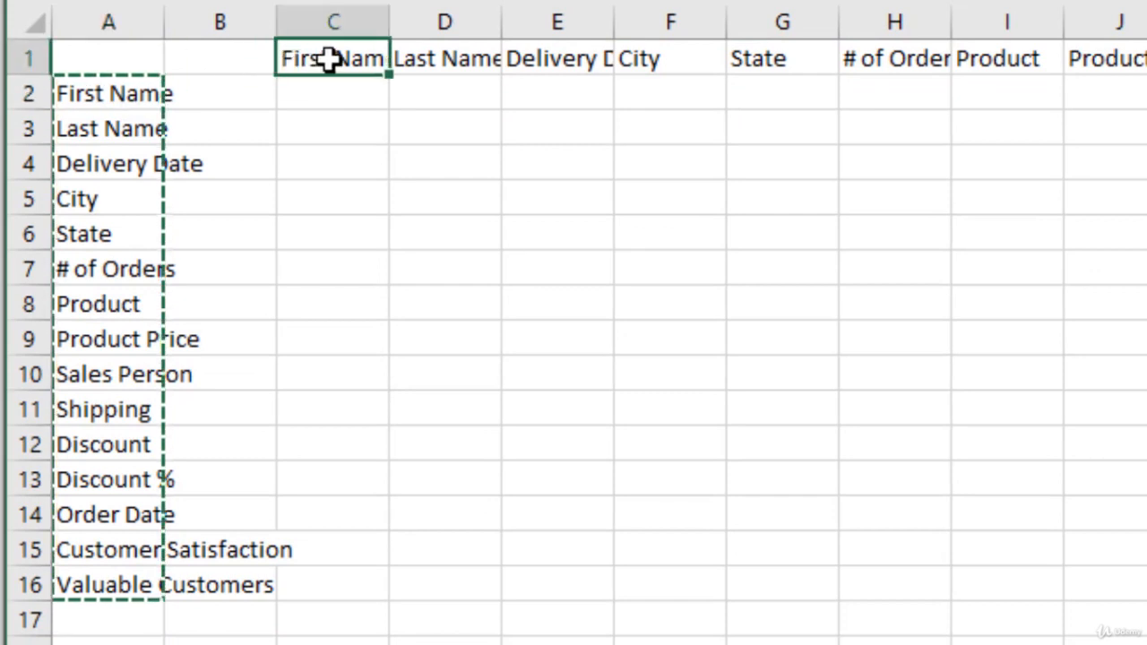
pyautogui.click(116, 128)
pyautogui.click(332, 94)
pyautogui.click(448, 54)
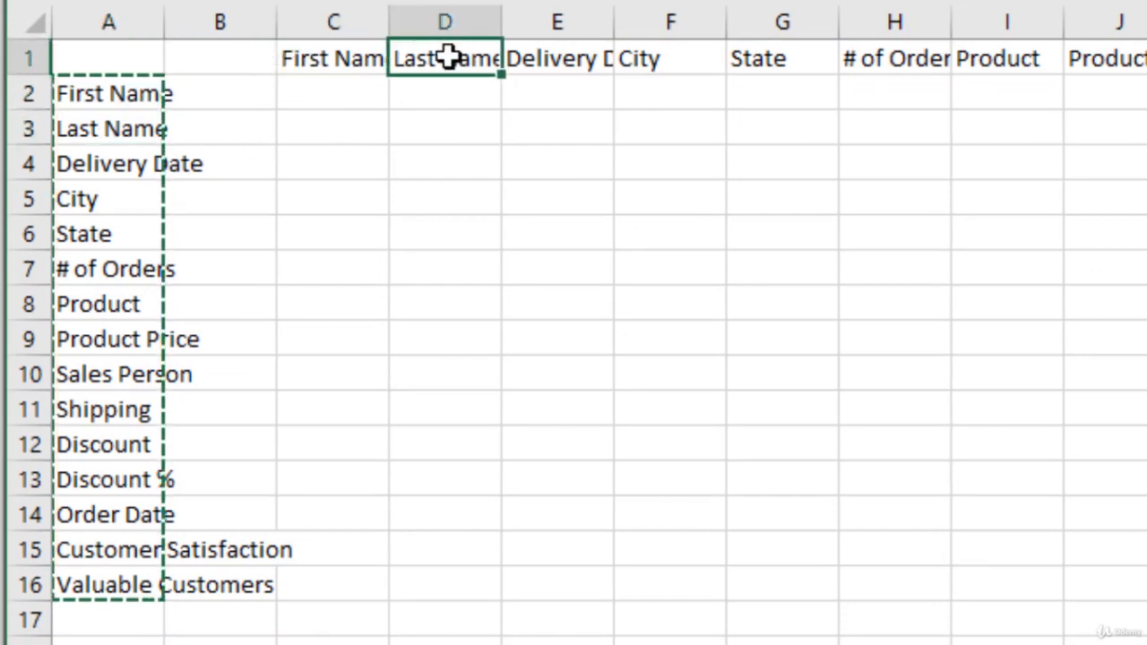
pyautogui.click(328, 50)
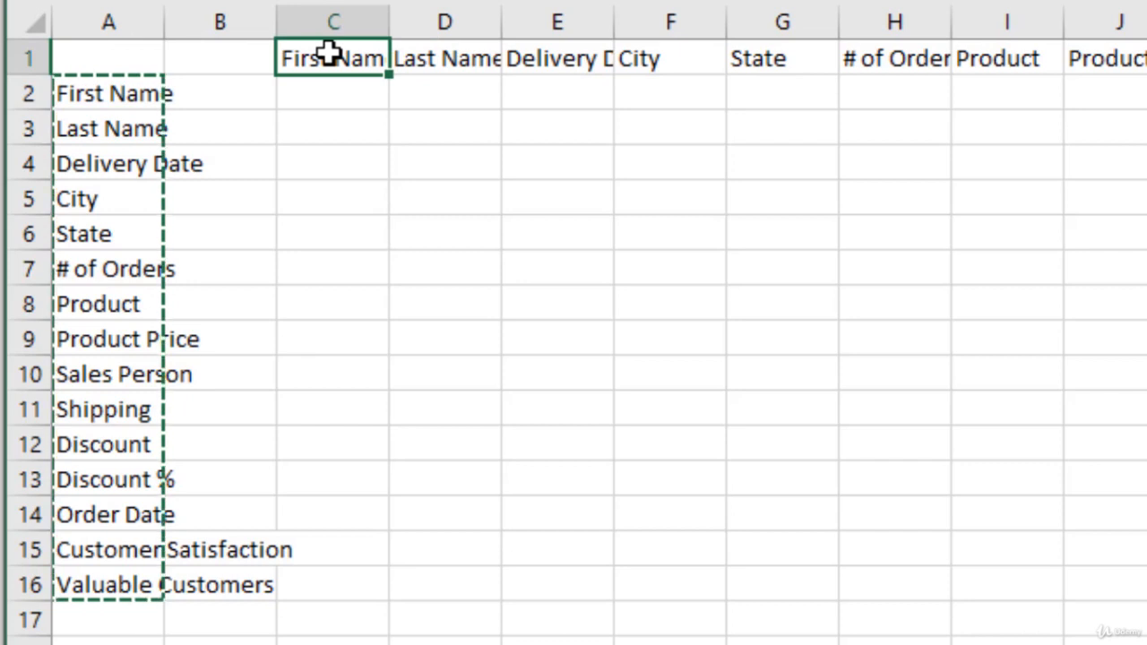
pyautogui.hotkey('ctrl', 'shift', 'Right')
pyautogui.hotkey('ctrl', 'z')
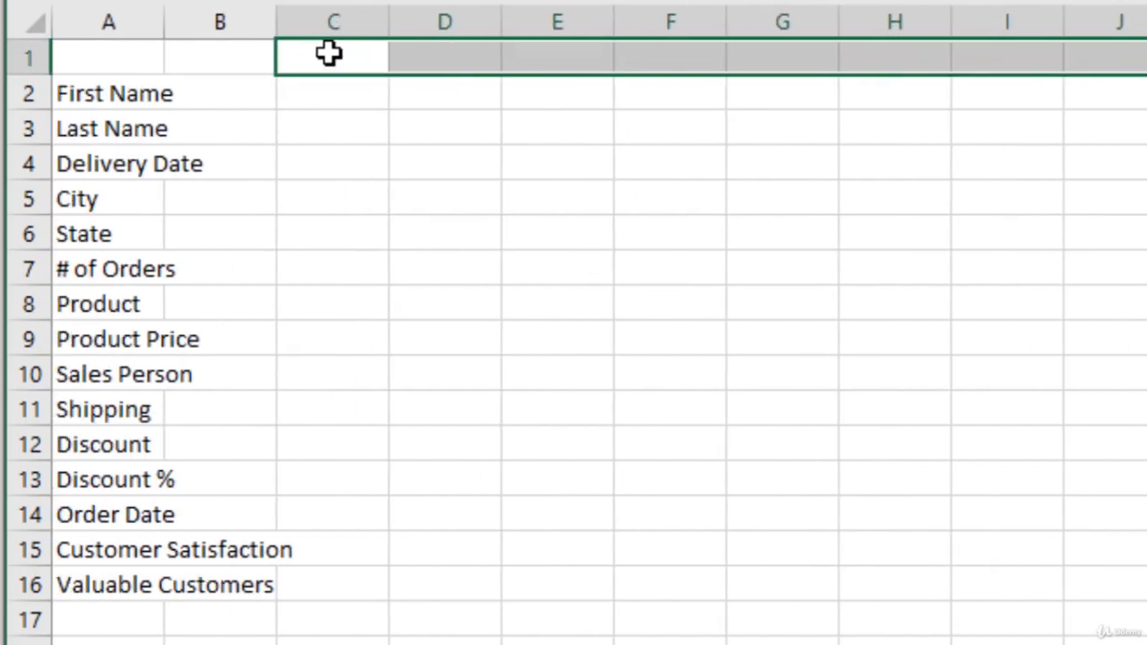
# - Autofit column A on the Lookup Sheet to its longest field name
pyautogui.press('Left')
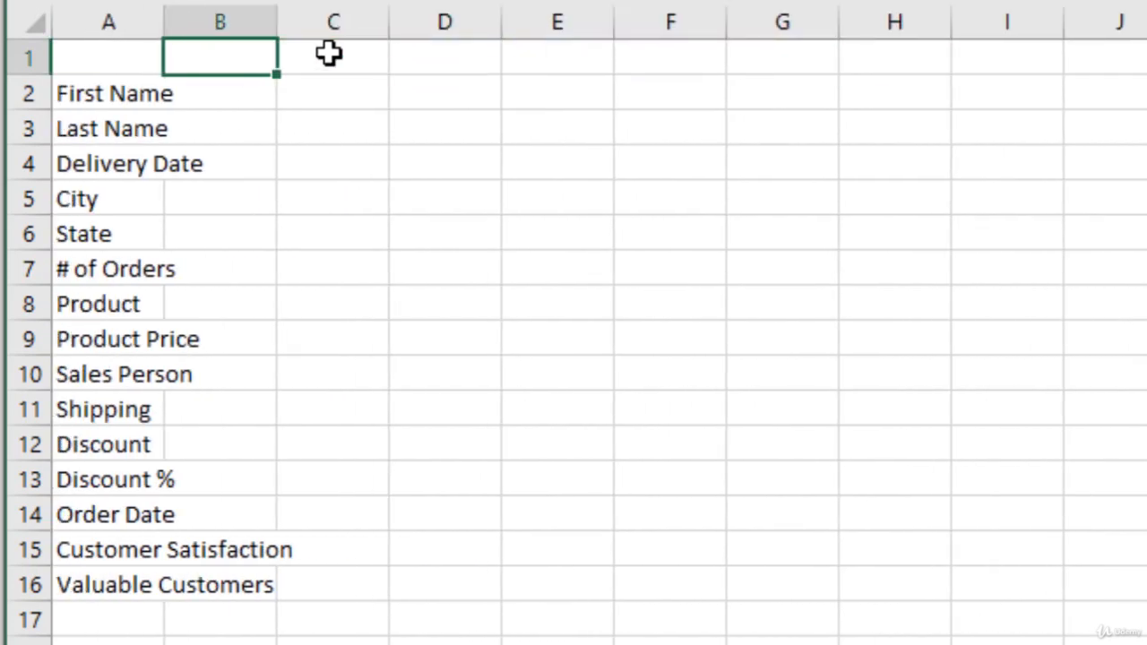
pyautogui.doubleClick(164, 20)
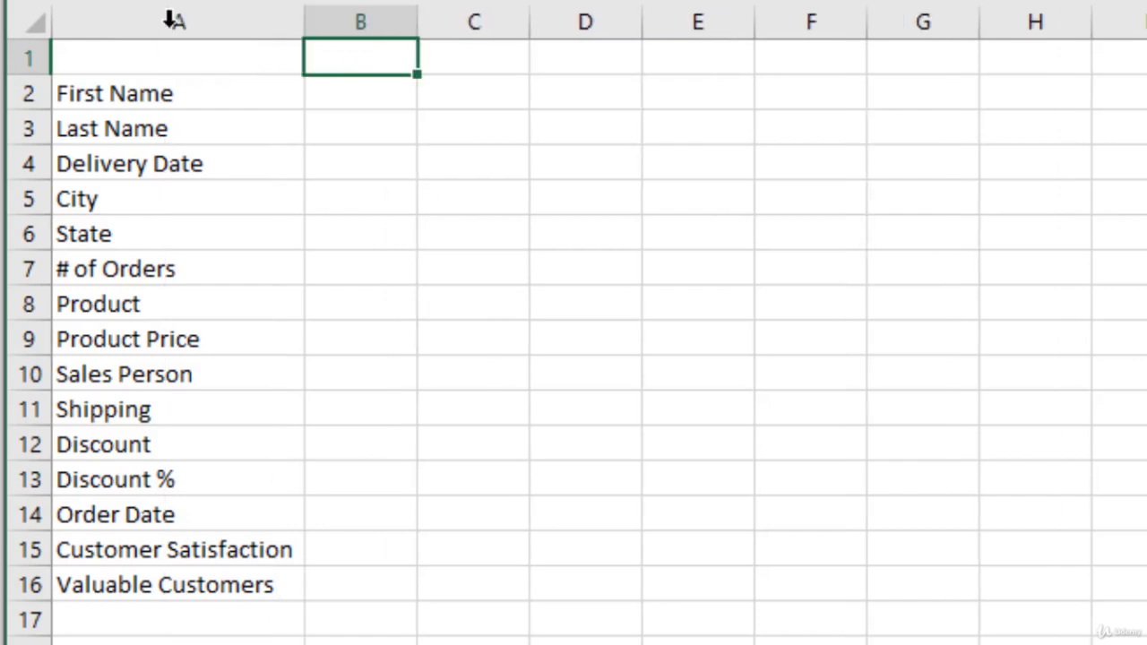
pyautogui.click(359, 85)
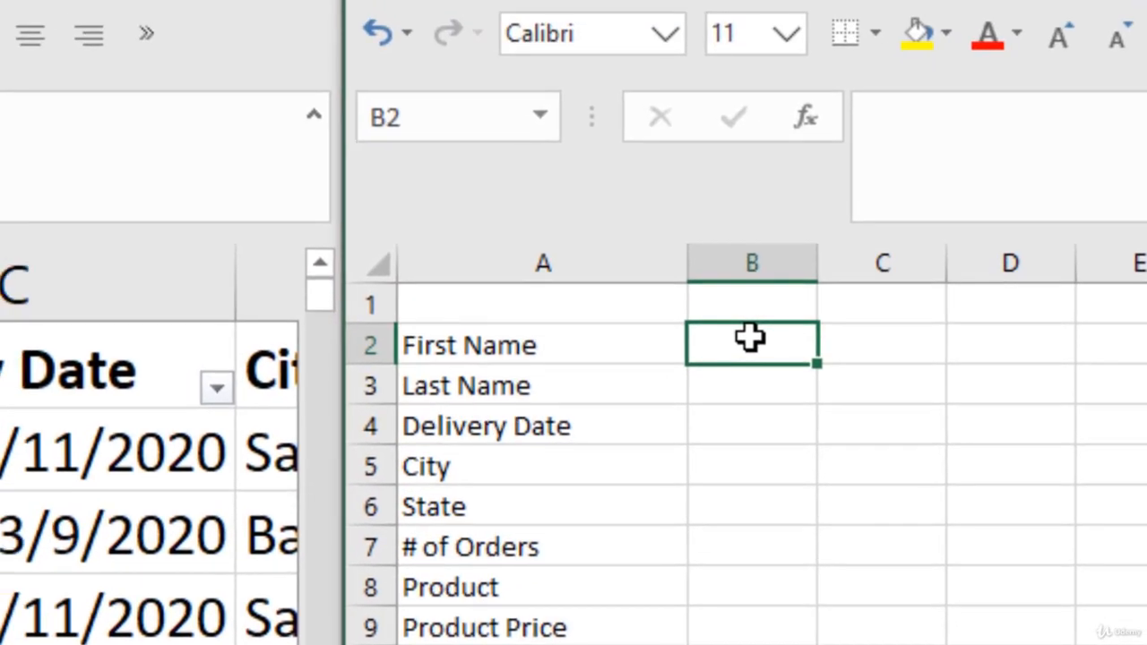
pyautogui.write('=tran')
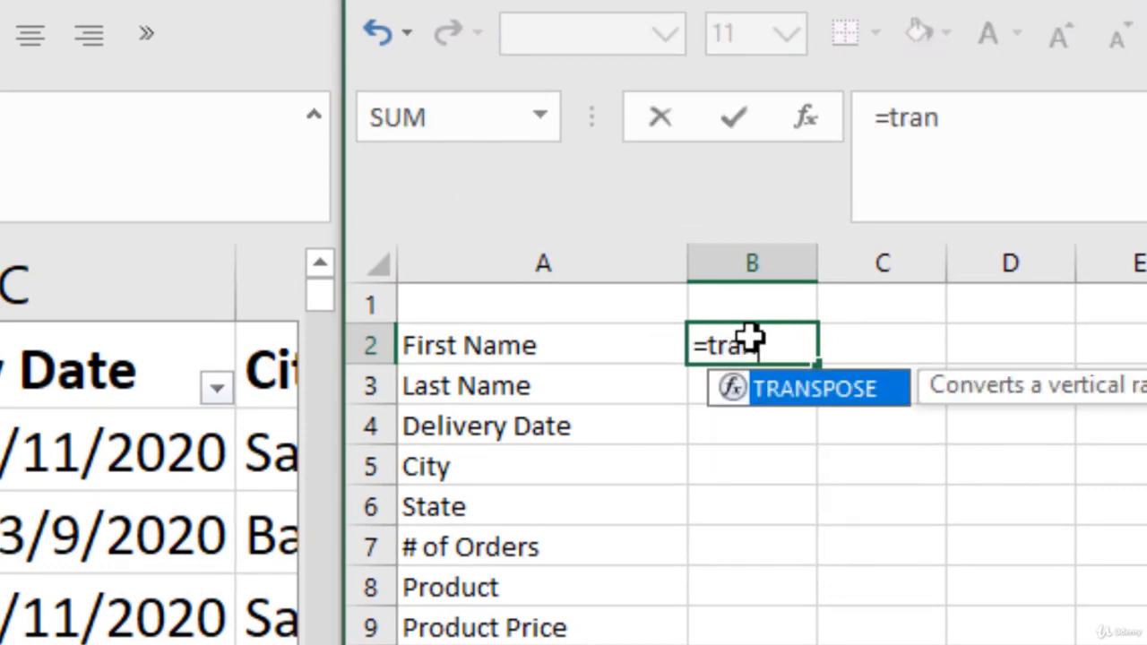
pyautogui.press('BackSpace')
pyautogui.press('Escape')
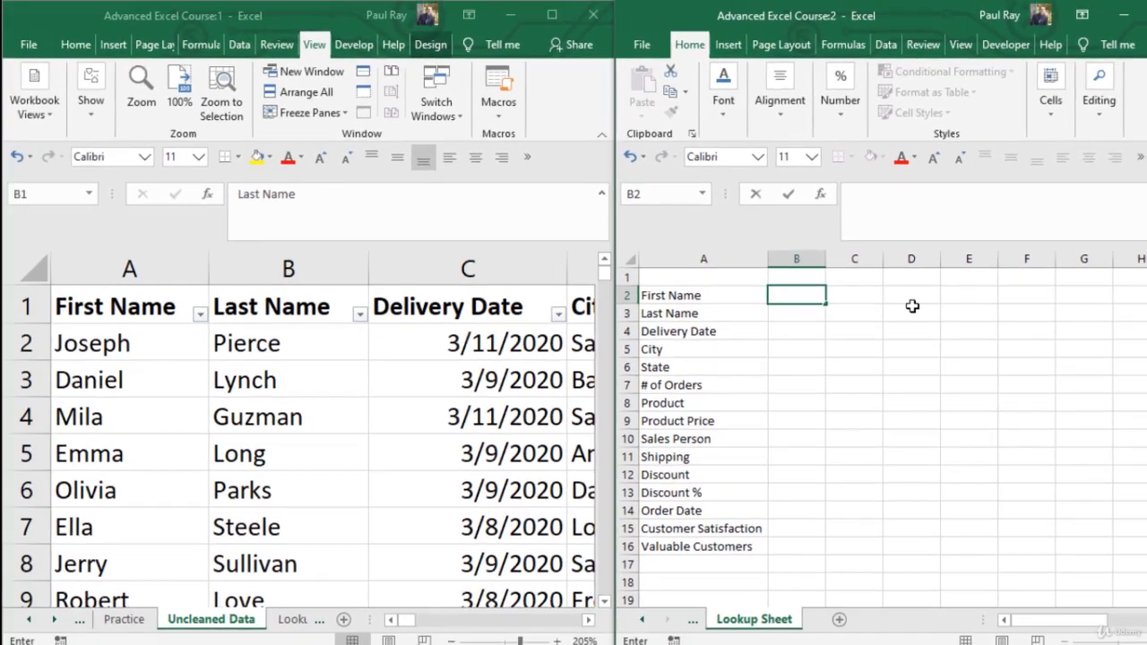
pyautogui.moveTo(812, 295); pyautogui.dragTo(800, 555)
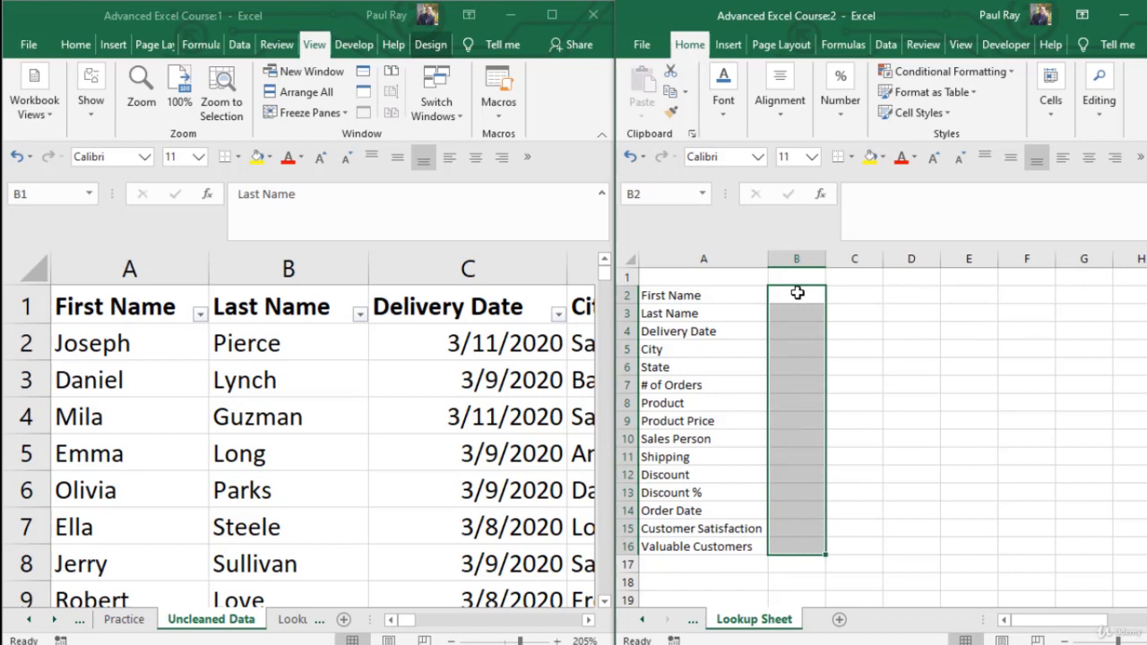
pyautogui.click(797, 293)
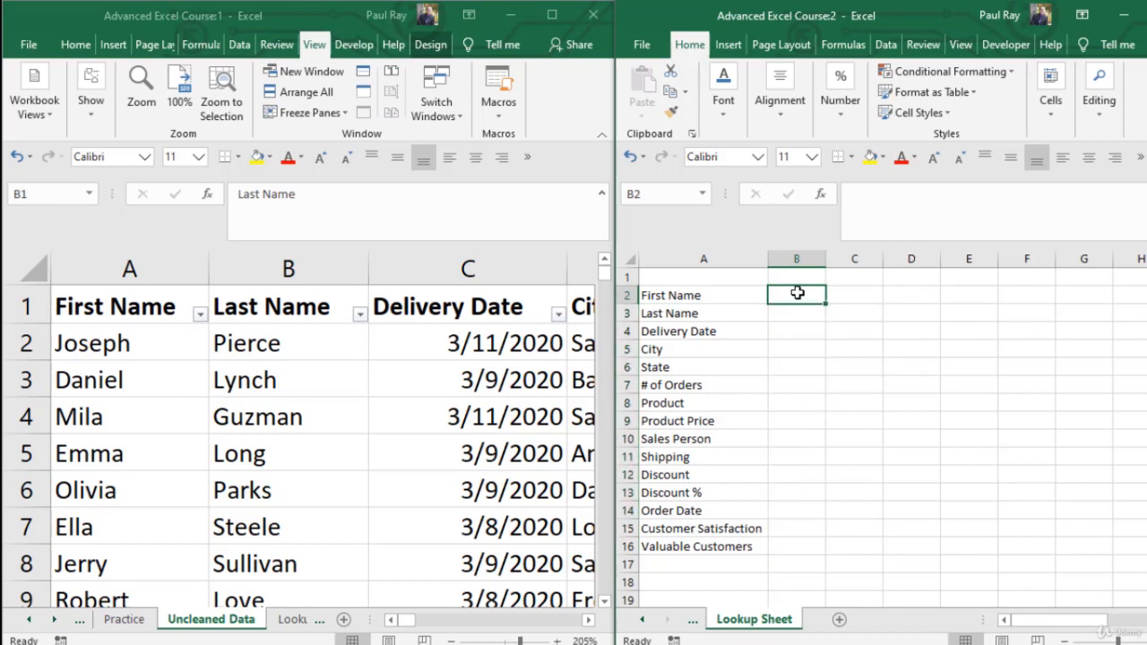
pyautogui.write('=tra')
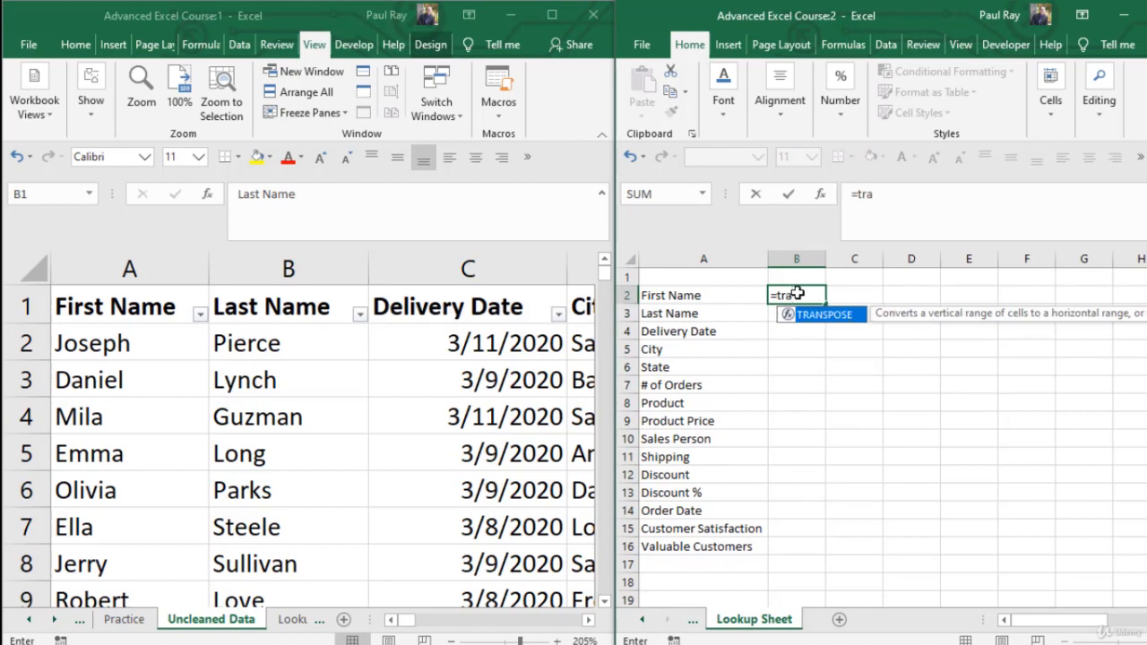
pyautogui.press('BackSpace')
pyautogui.press('BackSpace')
pyautogui.press('Escape')
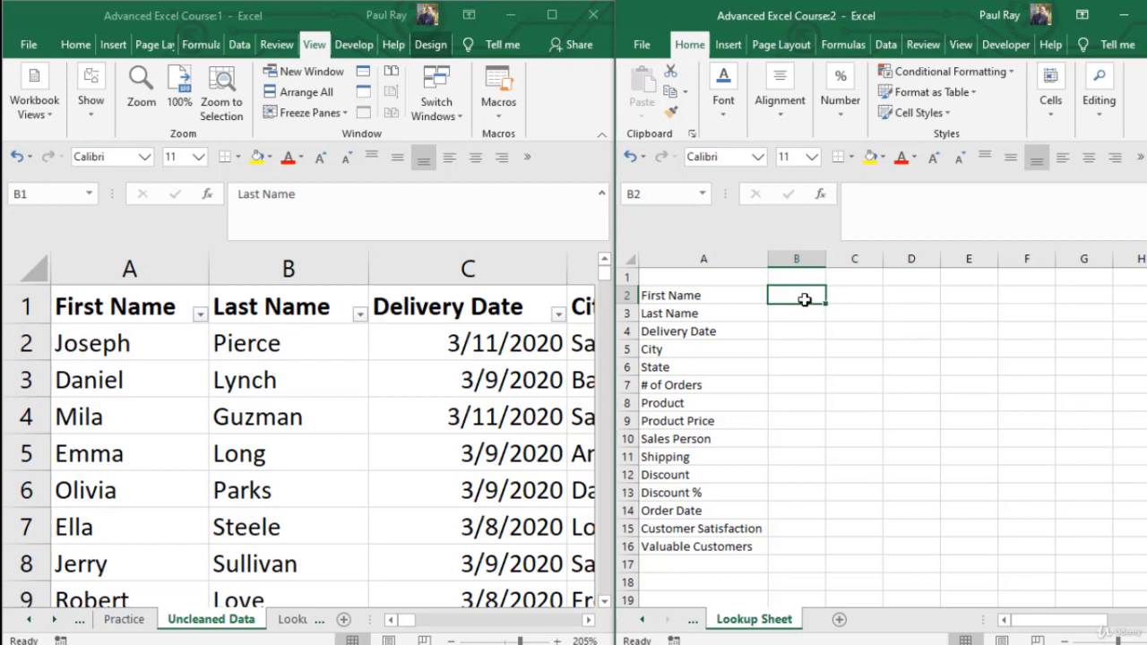
# - Fill B2:B16 on the Lookup Sheet with the array formula =TRANSPOSE('Uncleaned Data'!A1:O1)
pyautogui.moveTo(801, 296); pyautogui.dragTo(773, 539)
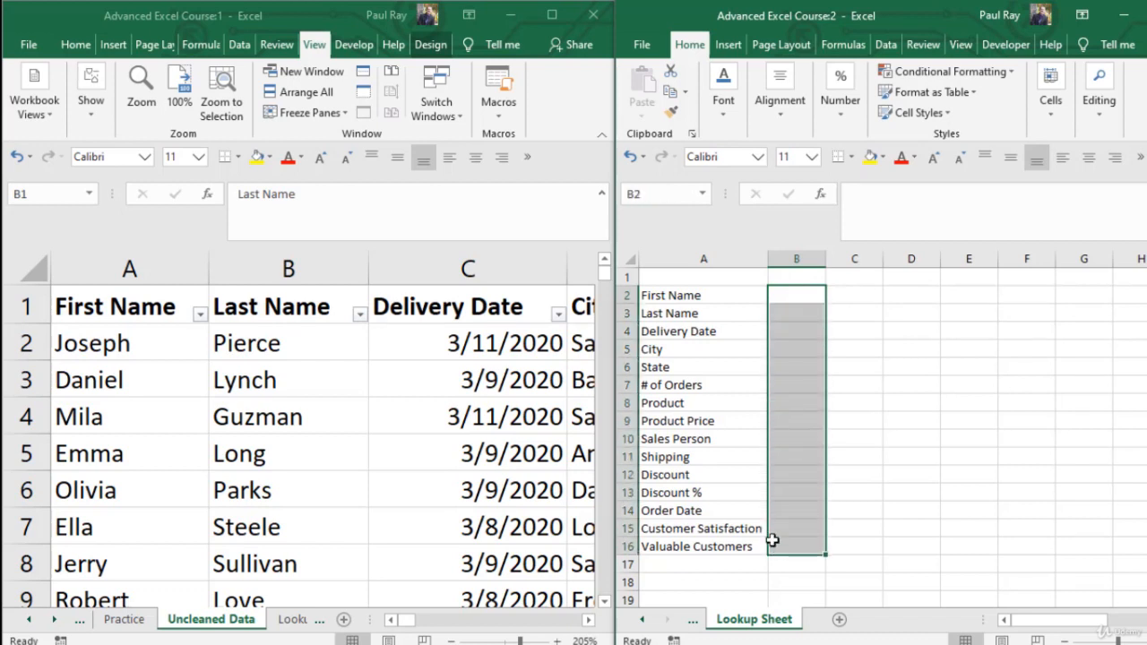
pyautogui.write('=tra')
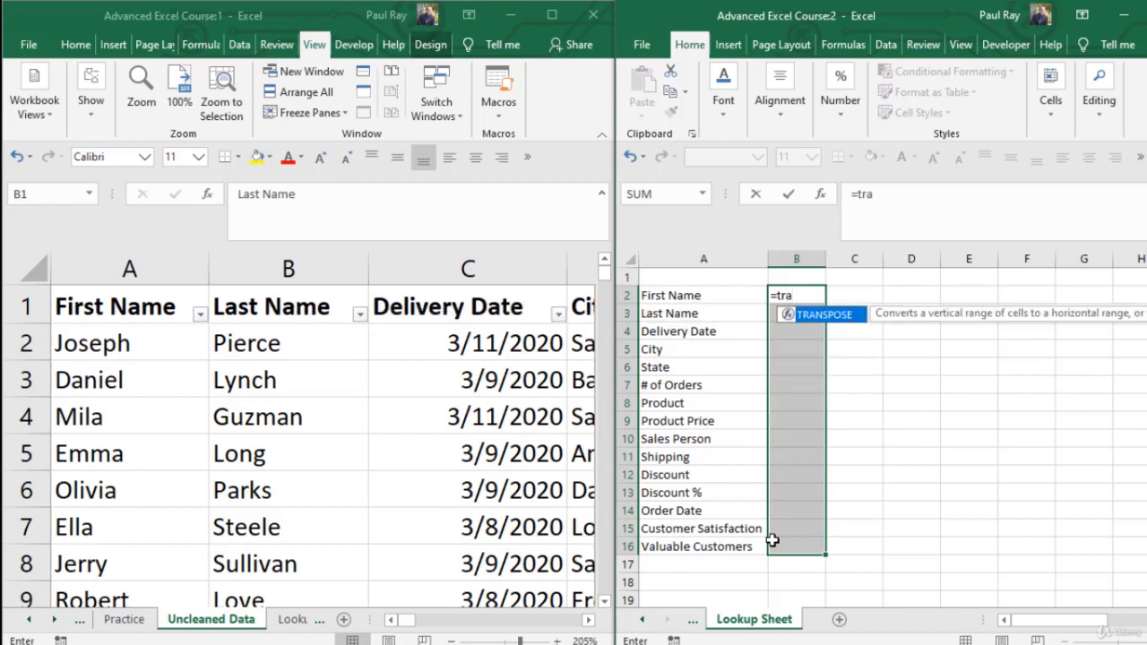
pyautogui.press('Tab')
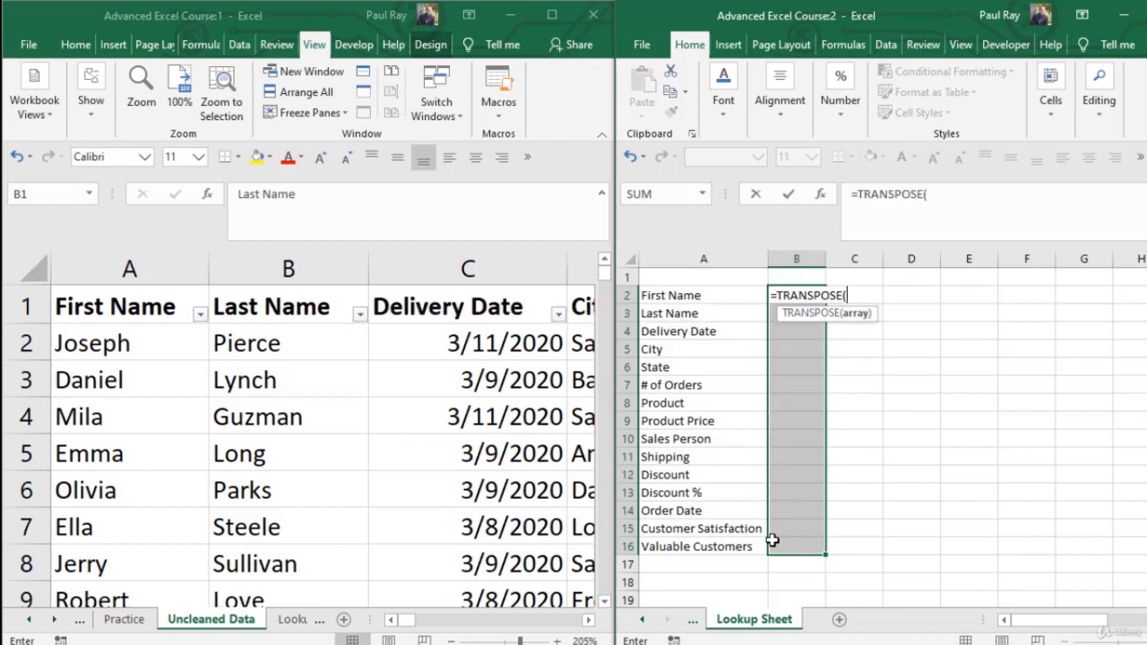
pyautogui.click(104, 302)
pyautogui.click(55, 307)
pyautogui.hotkey('ctrl', 'shift', 'Right')
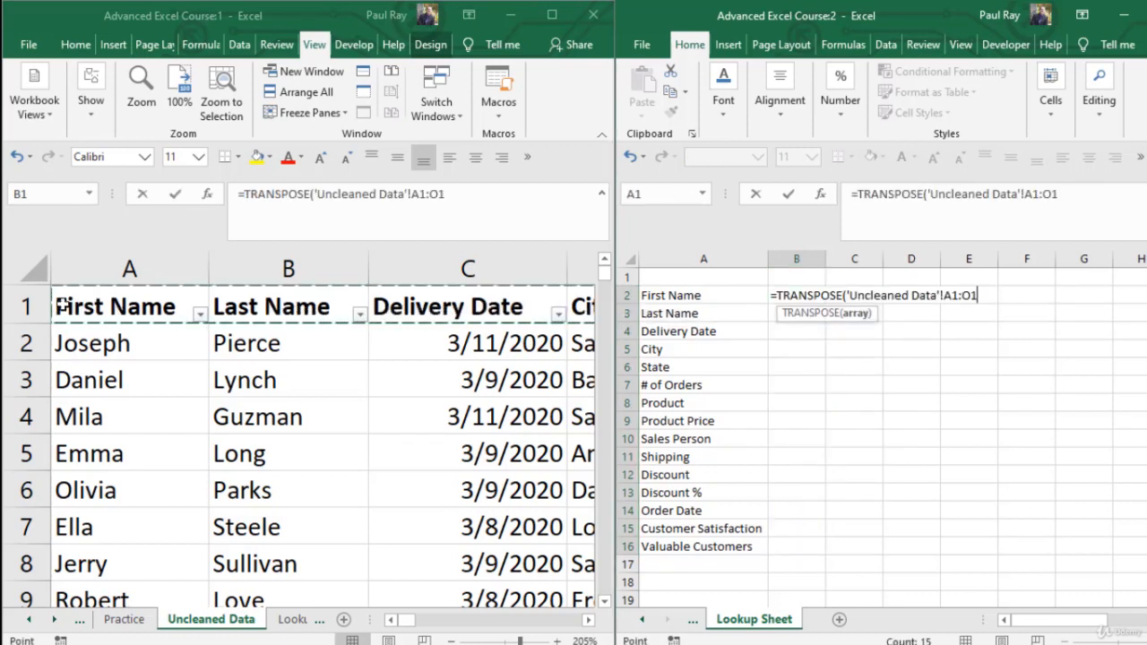
pyautogui.write(')')
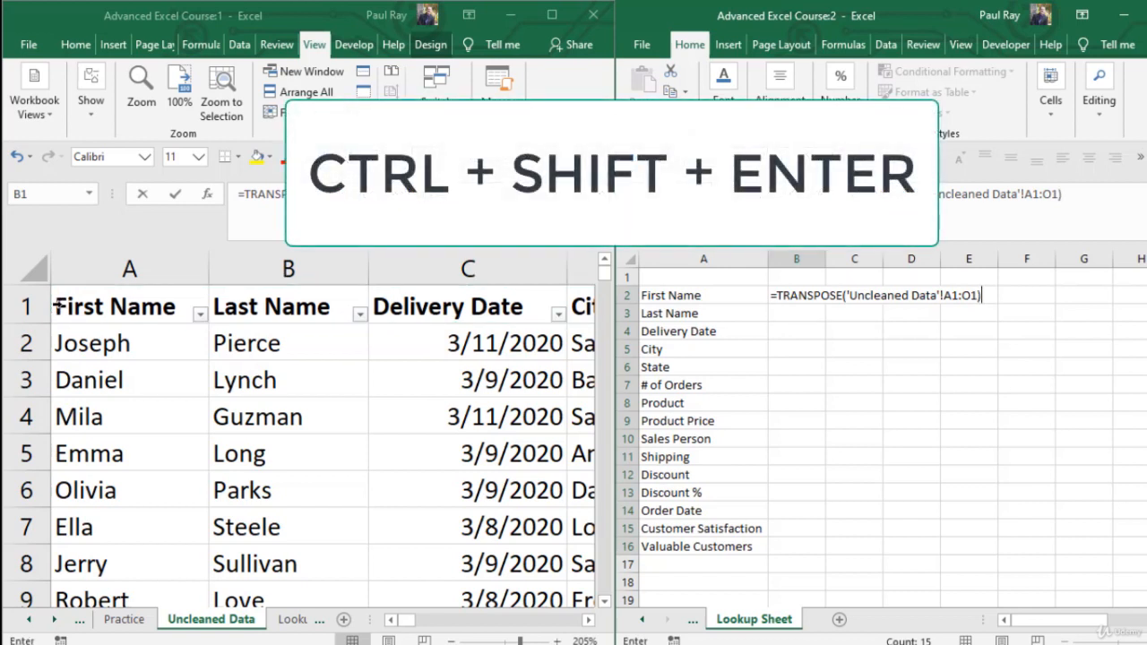
pyautogui.hotkey('ctrl', 'shift', 'Return')
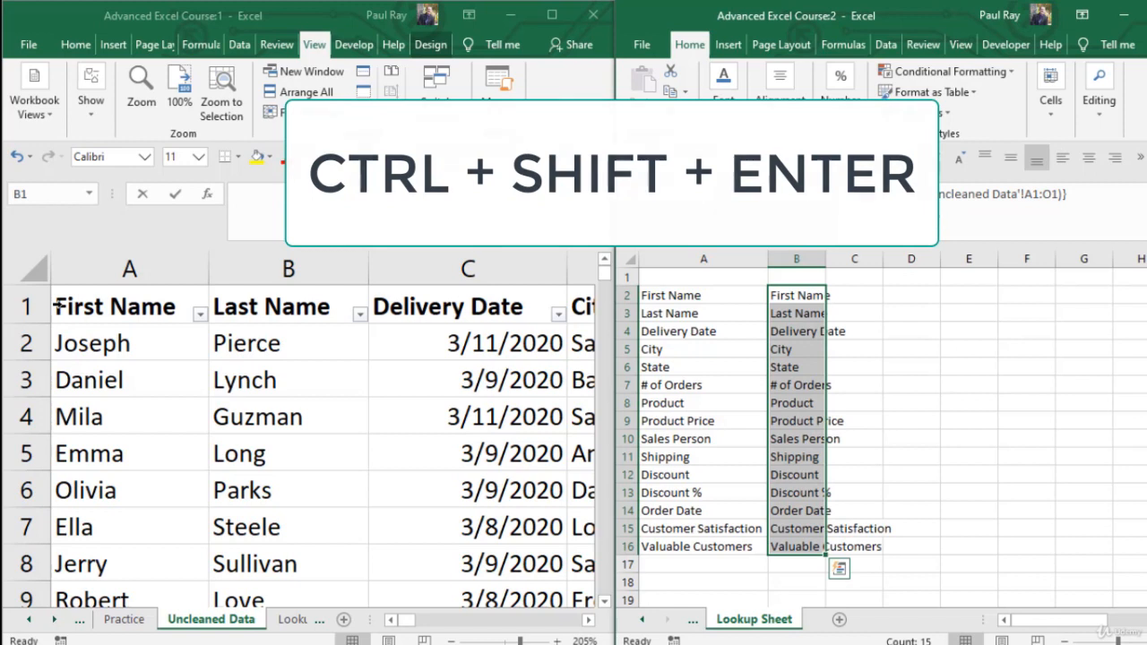
pyautogui.click(844, 365)
pyautogui.moveTo(774, 294); pyautogui.dragTo(801, 543)
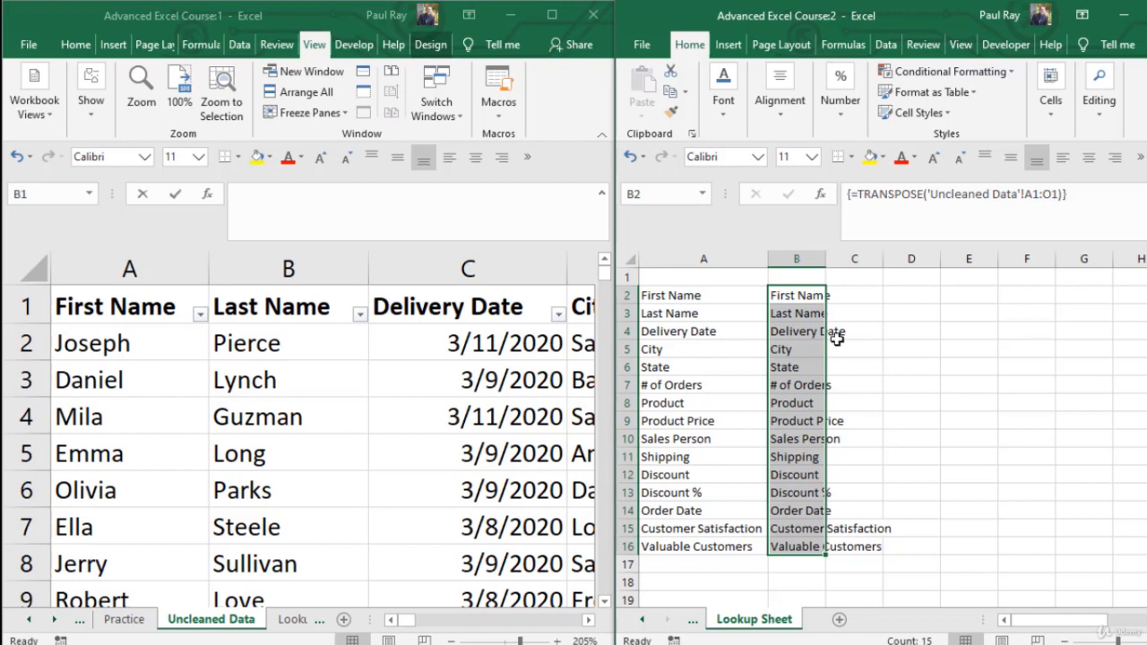
pyautogui.click(811, 311)
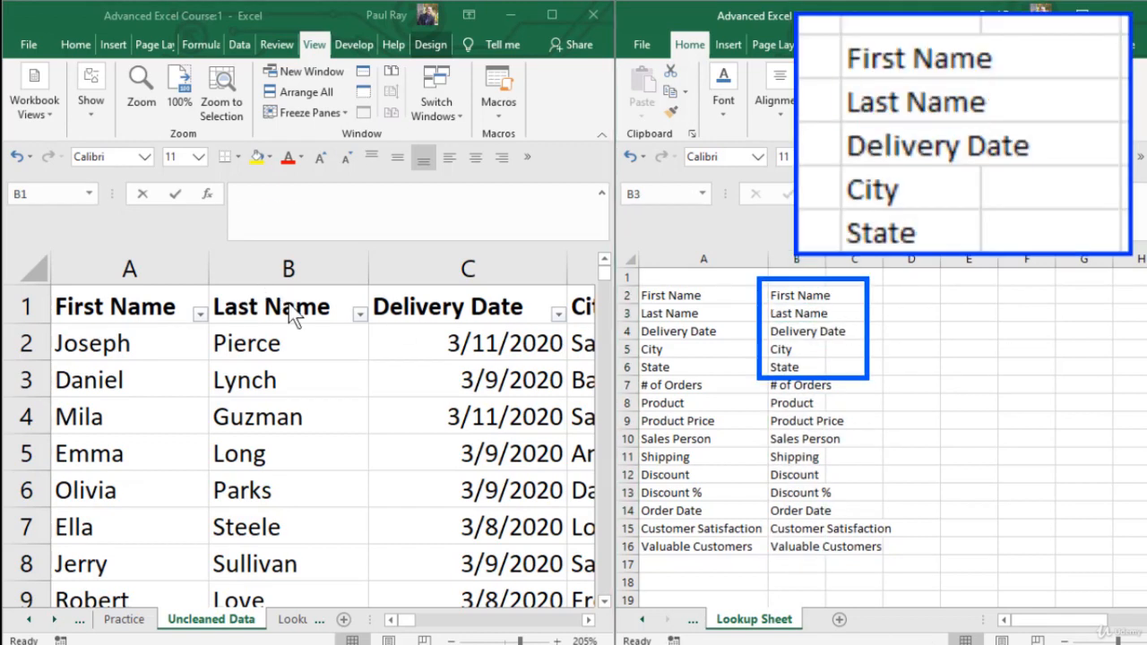
# - Change the header in B1 on the Uncleaned Data sheet to "Last" and check the linked list on the Lookup Sheet
pyautogui.click(289, 305)
pyautogui.write('Last')
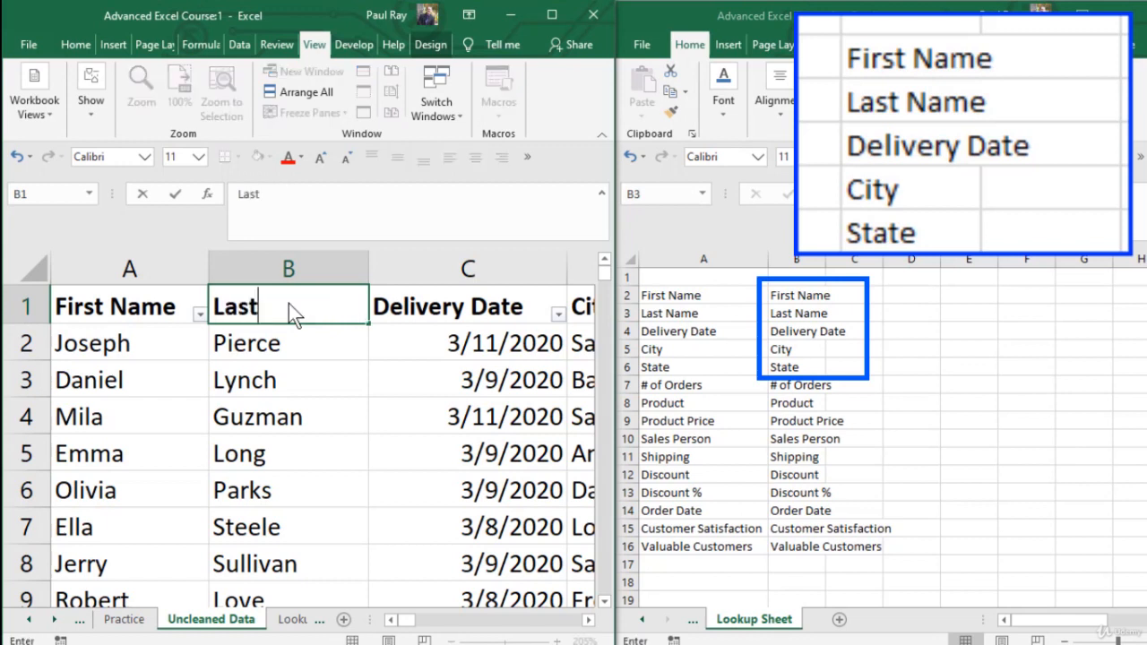
pyautogui.press('Return')
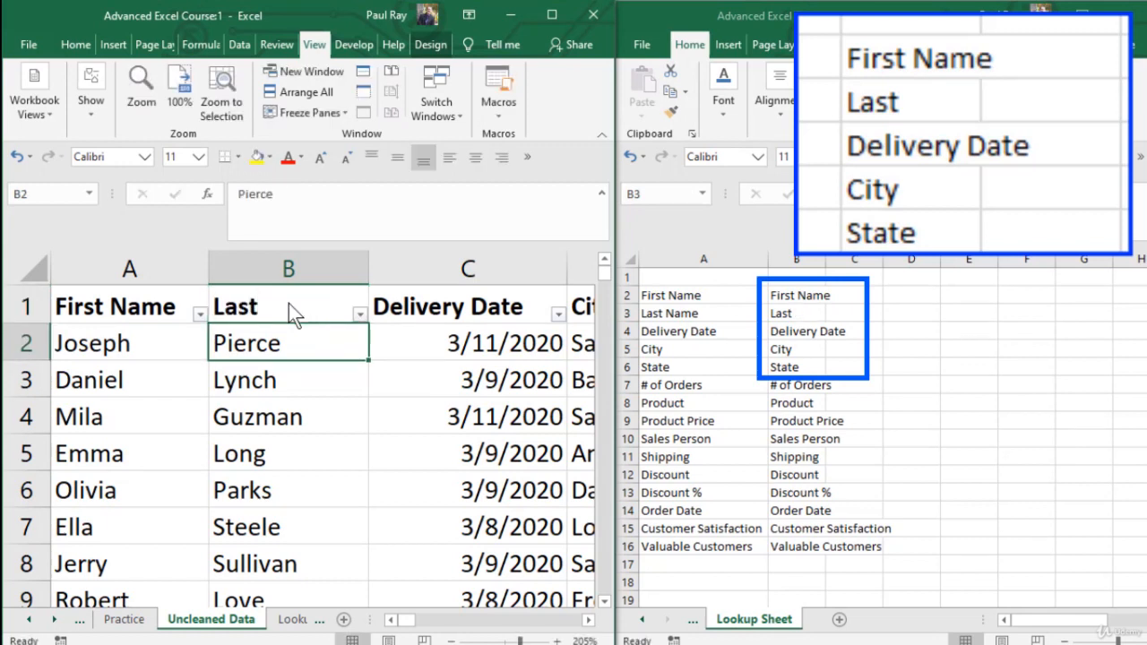
pyautogui.click(793, 312)
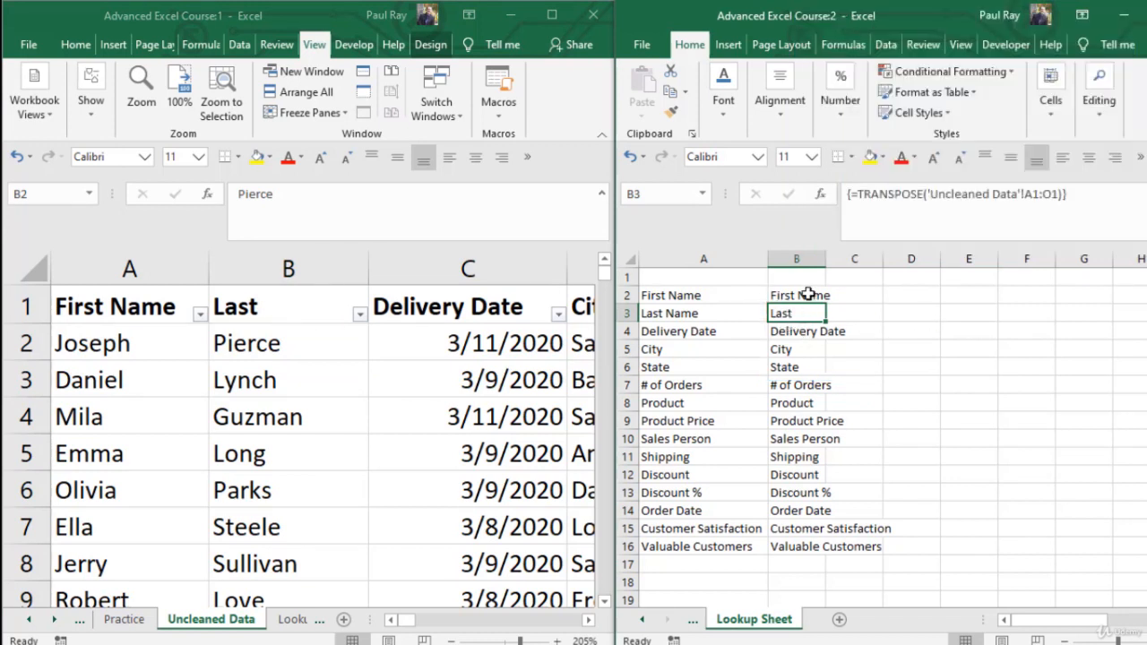
pyautogui.moveTo(797, 295); pyautogui.dragTo(797, 439)
pyautogui.click(803, 348)
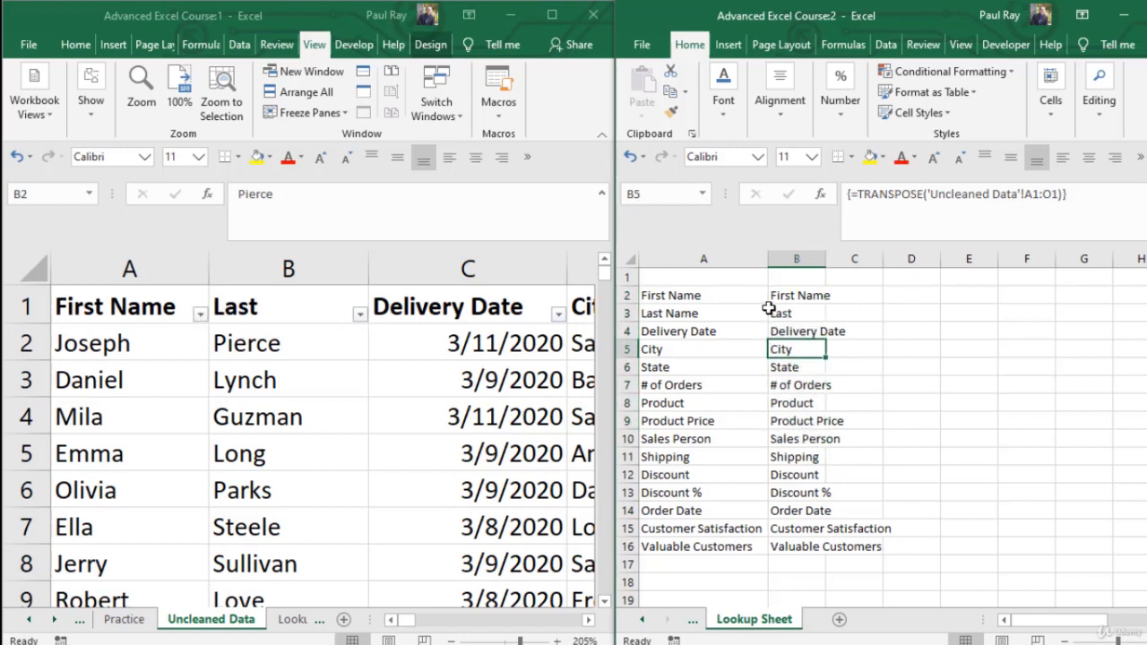
# - Set the header in B1 on the Uncleaned Data sheet back to "Last Name"
pyautogui.click(278, 310)
pyautogui.click(282, 307)
pyautogui.write('Last Name')
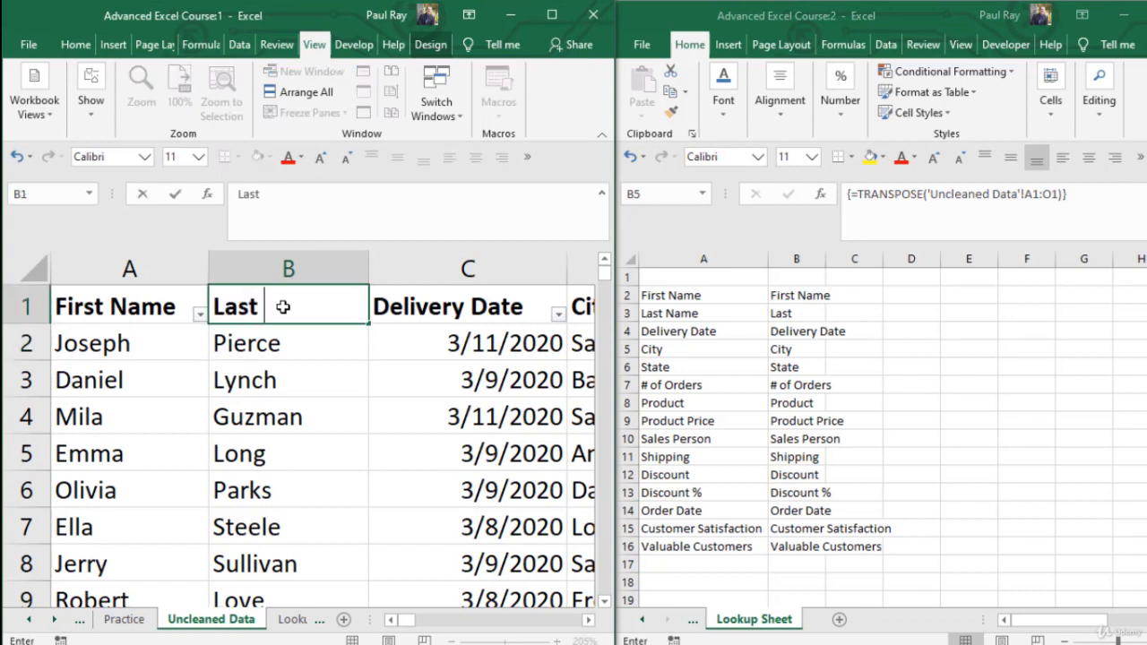
pyautogui.press('Return')
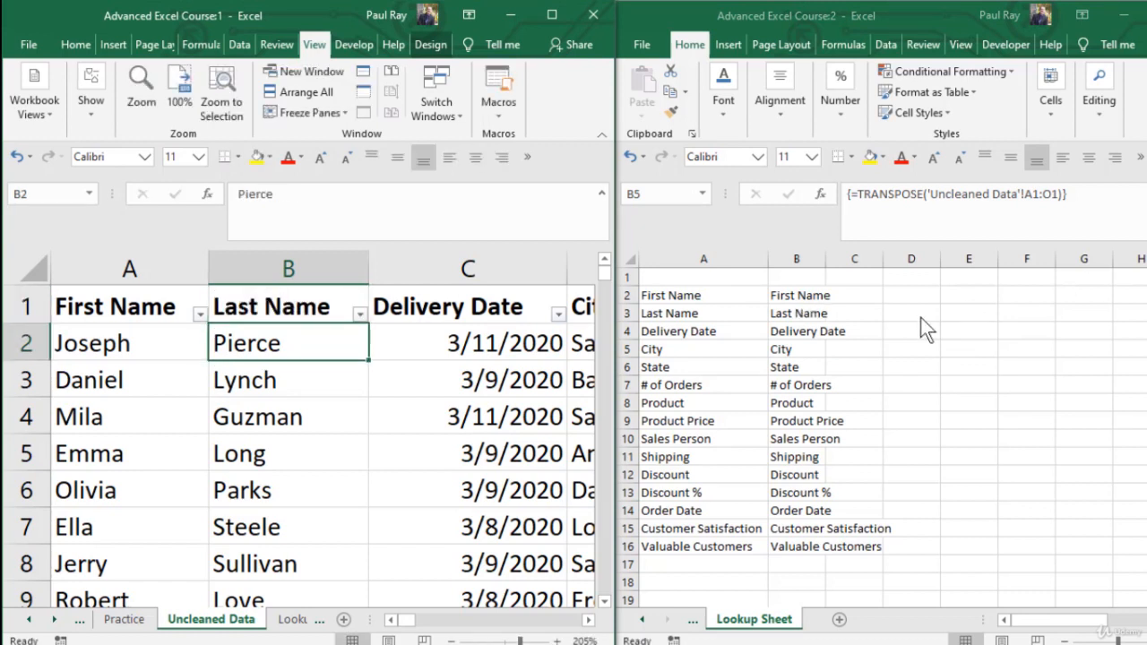
# - Examine the linked TRANSPOSE array formula and the B2:B16 range it covers on the Lookup Sheet
pyautogui.click(815, 327)
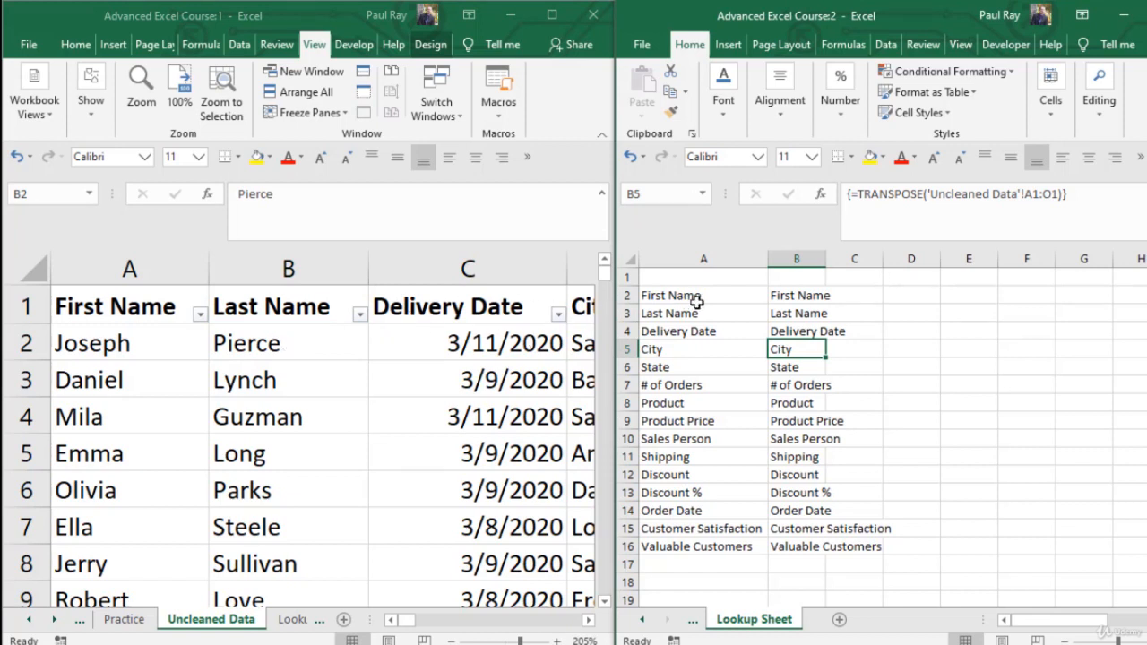
pyautogui.moveTo(811, 294); pyautogui.dragTo(794, 564)
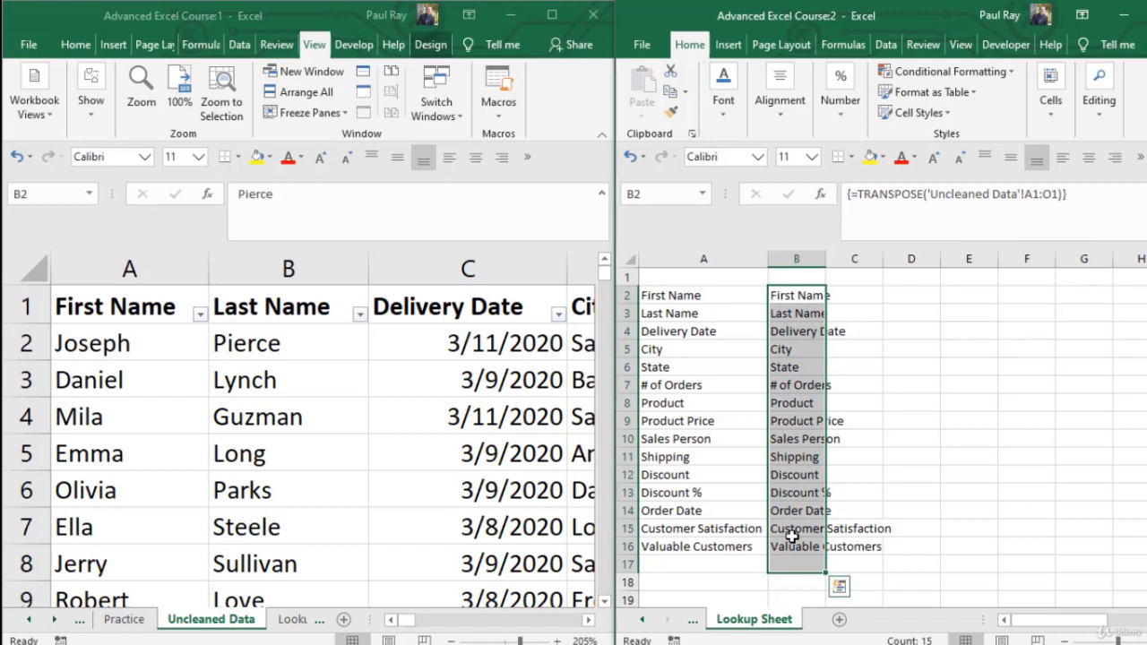
pyautogui.click(909, 367)
pyautogui.click(811, 296)
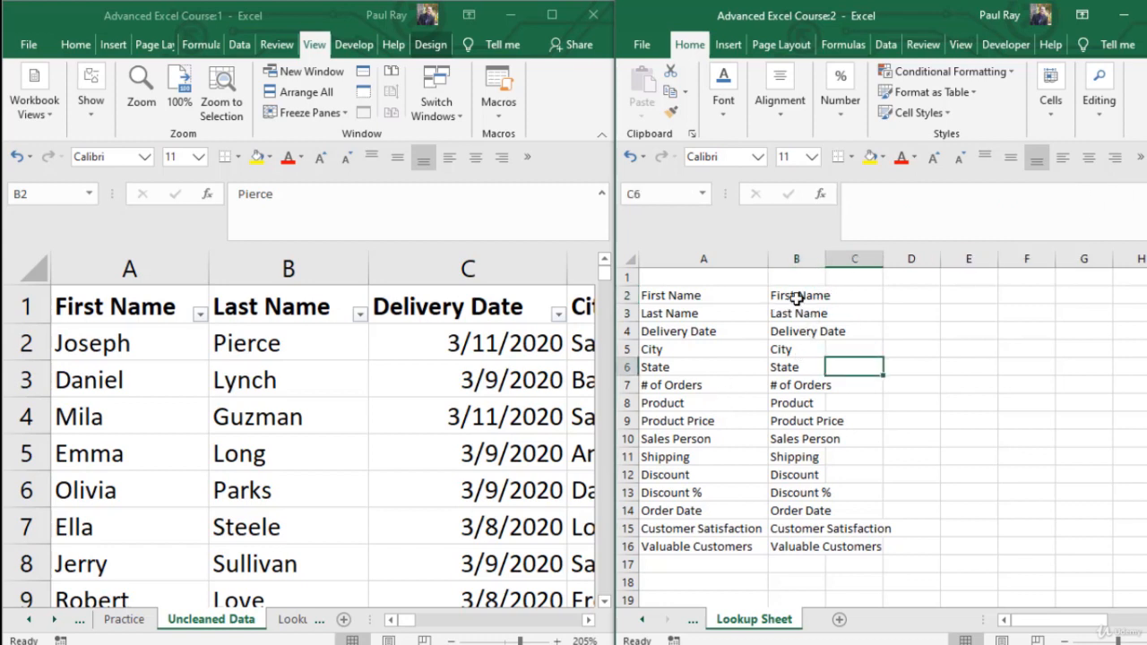
pyautogui.moveTo(796, 295); pyautogui.dragTo(806, 591)
pyautogui.click(856, 385)
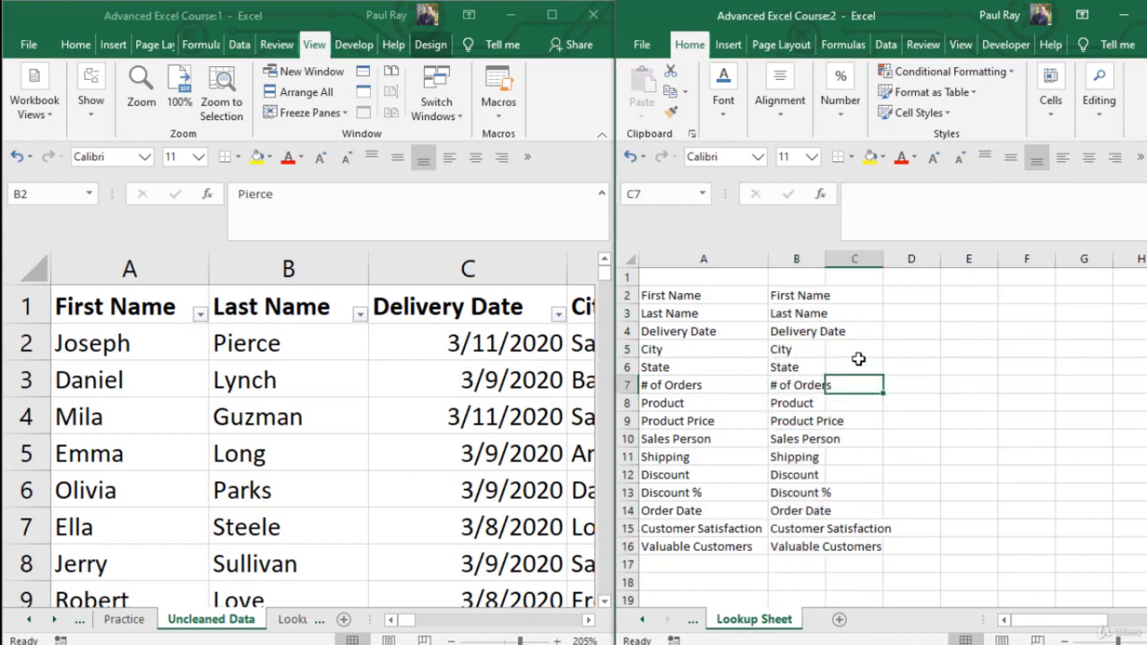
pyautogui.click(796, 296)
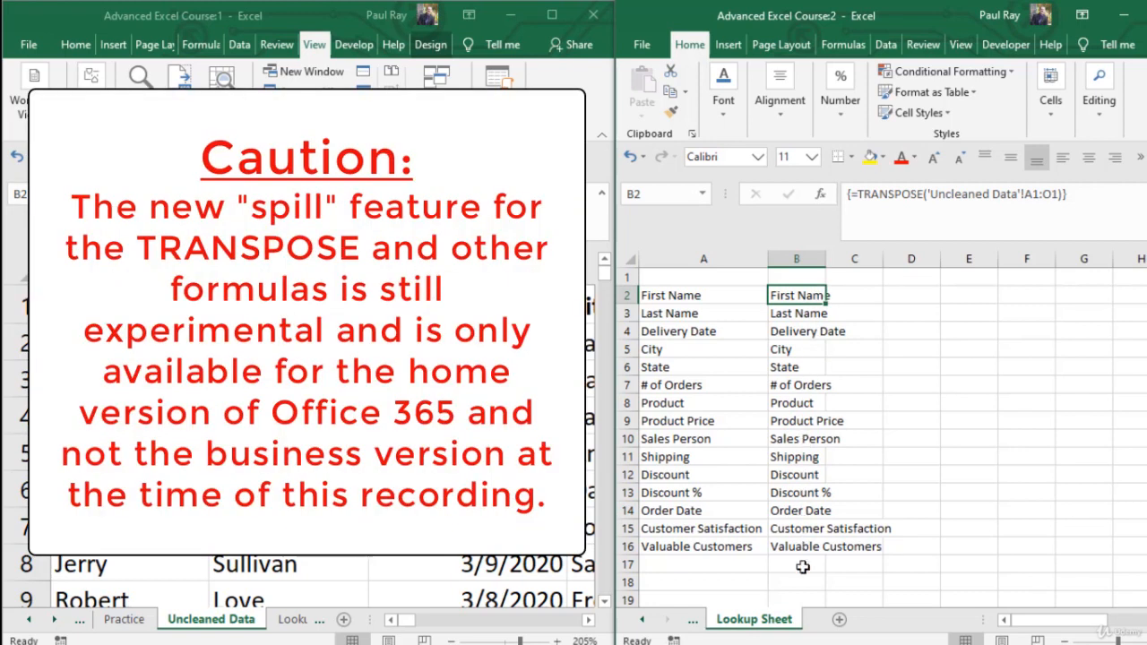
# - Remove the TRANSPOSE results from column B of the Lookup Sheet, keeping the pasted field names in column A
pyautogui.click(806, 260)
pyautogui.rightClick(808, 262)
pyautogui.click(867, 405)
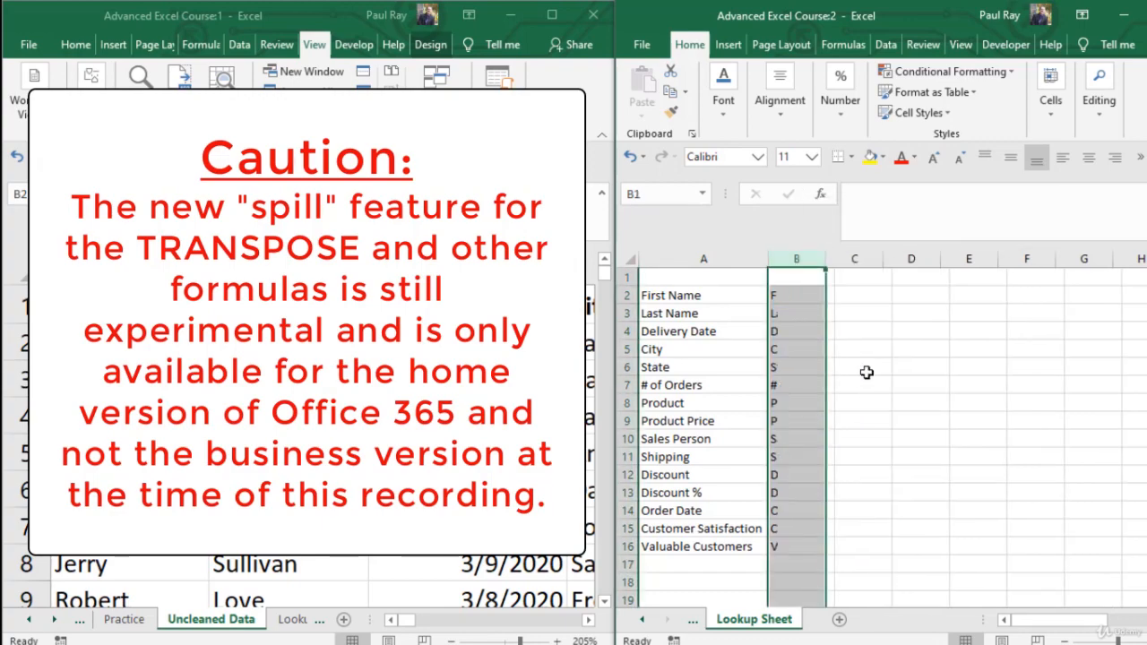
pyautogui.click(862, 358)
pyautogui.click(800, 298)
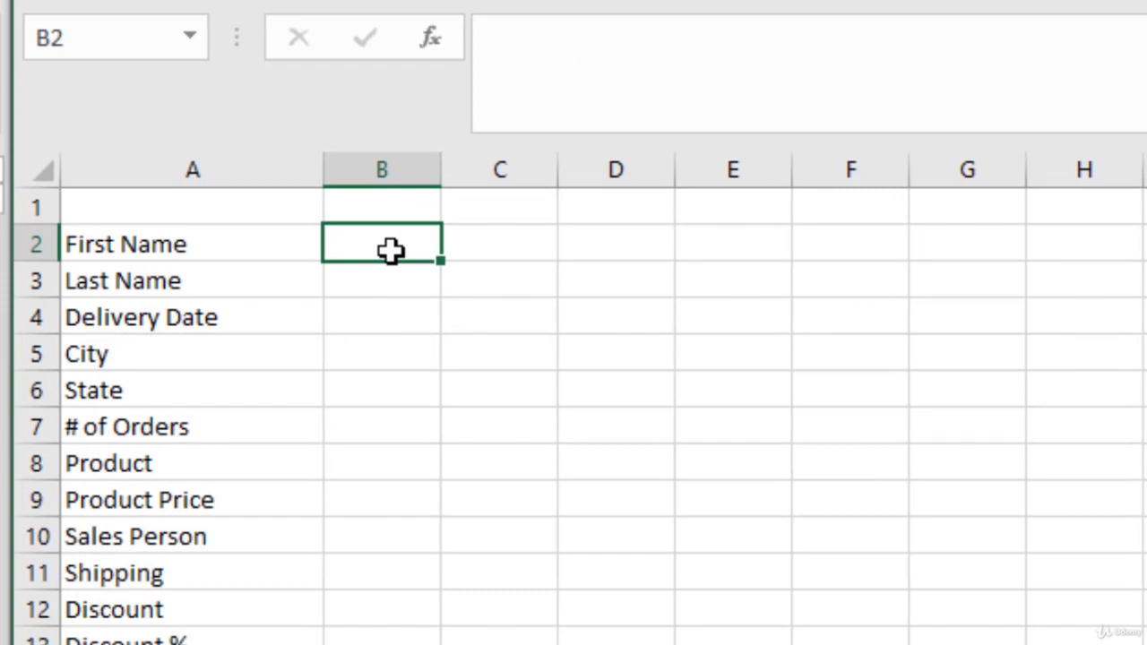
# - Enter the label "Customer Name" in D2 and fill the input cell D3 below it with yellow
pyautogui.click(637, 237)
pyautogui.write('Customer Name')
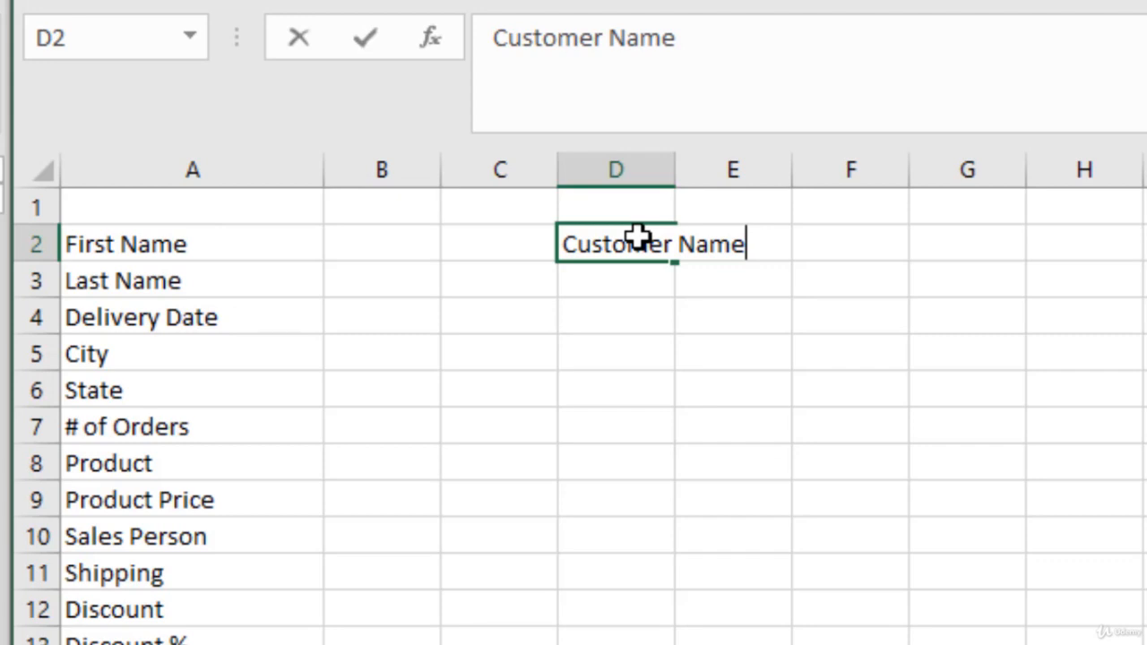
pyautogui.press('Return')
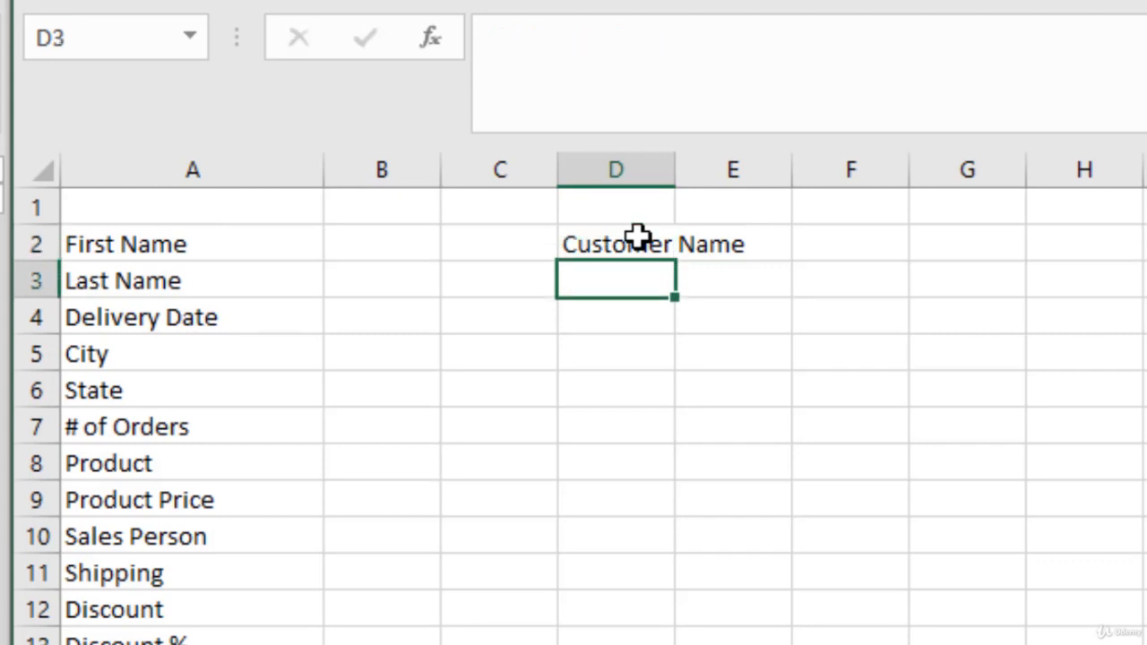
pyautogui.click(540, 0)
pyautogui.click(823, 368)
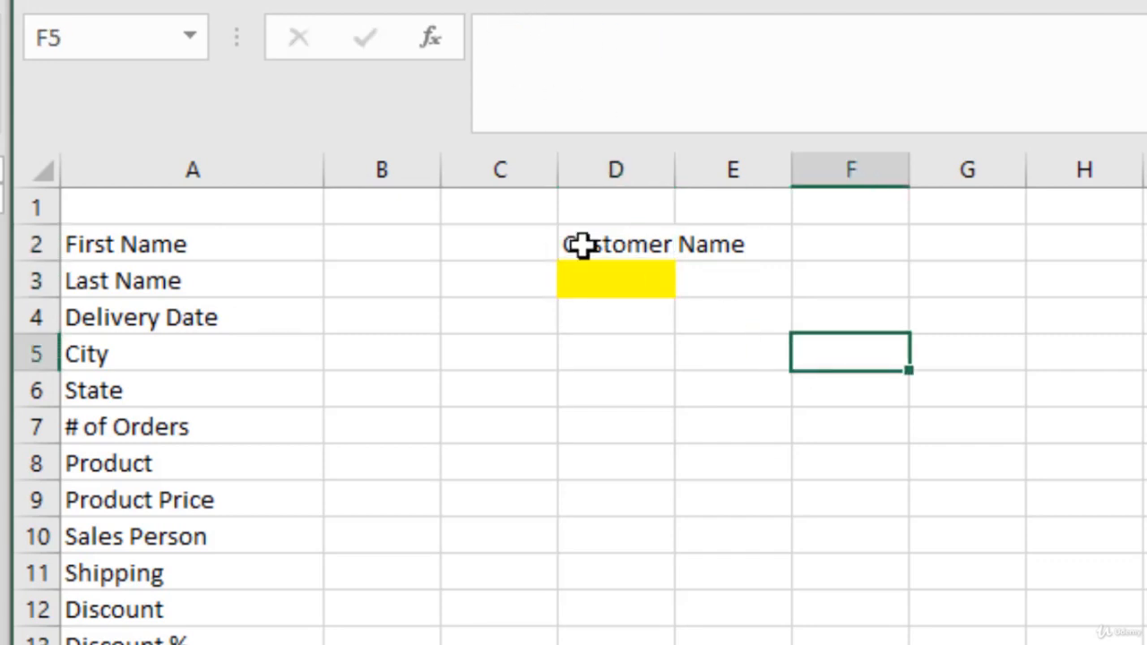
# - Make the "Customer Name" label in D2 bold and autofit column D to it
pyautogui.click(614, 243)
pyautogui.hotkey('ctrl', 'b')
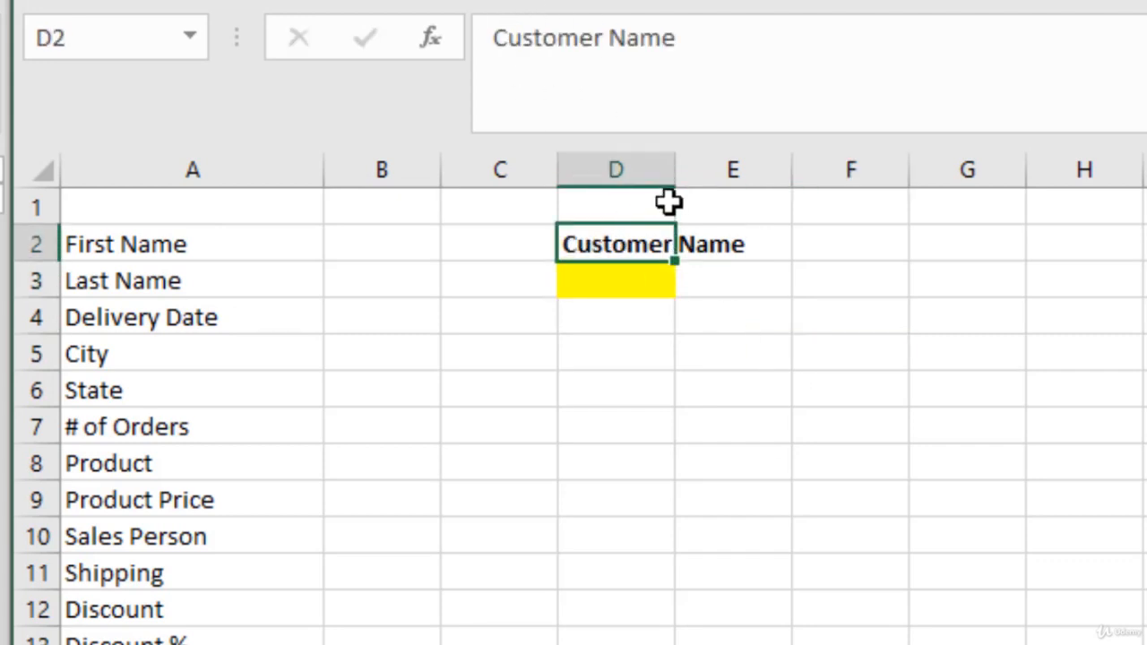
pyautogui.doubleClick(675, 169)
pyautogui.click(705, 362)
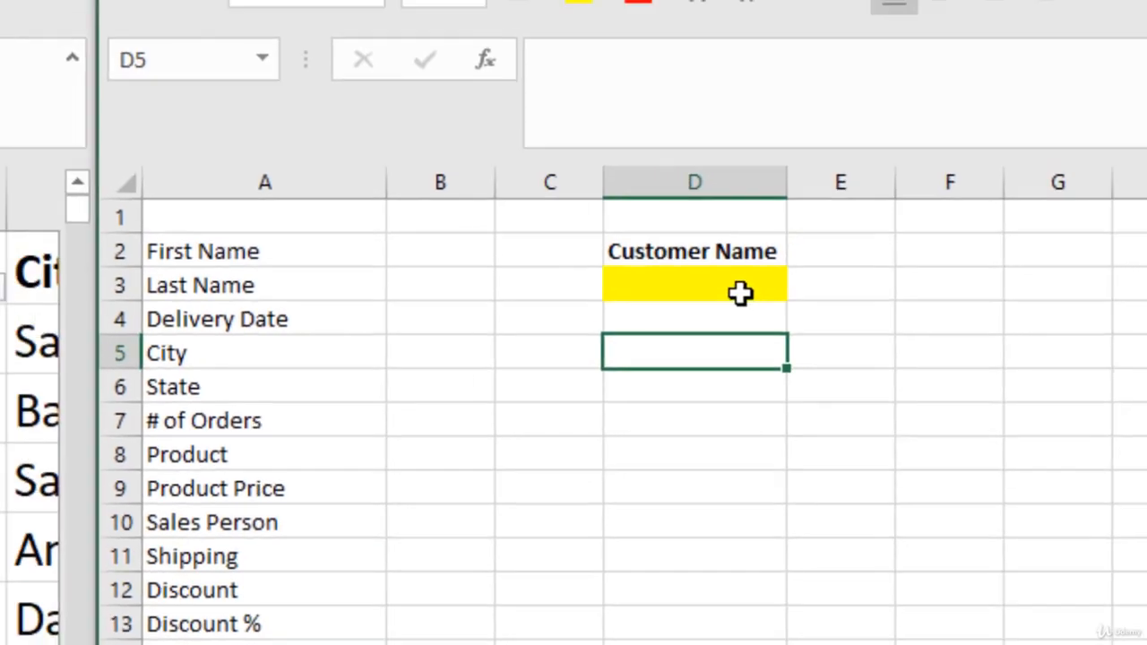
# - Enter the customer's first name from A5 of the Uncleaned Data sheet in the yellow cell D3 of the Lookup Sheet
pyautogui.click(698, 282)
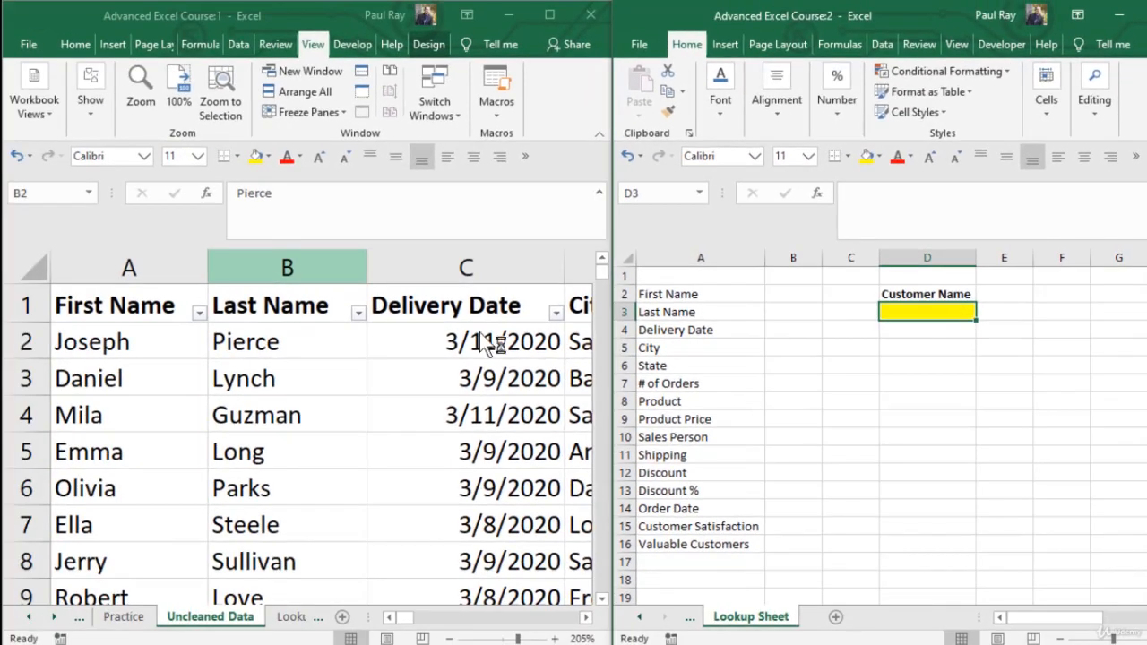
pyautogui.click(146, 389)
pyautogui.click(127, 450)
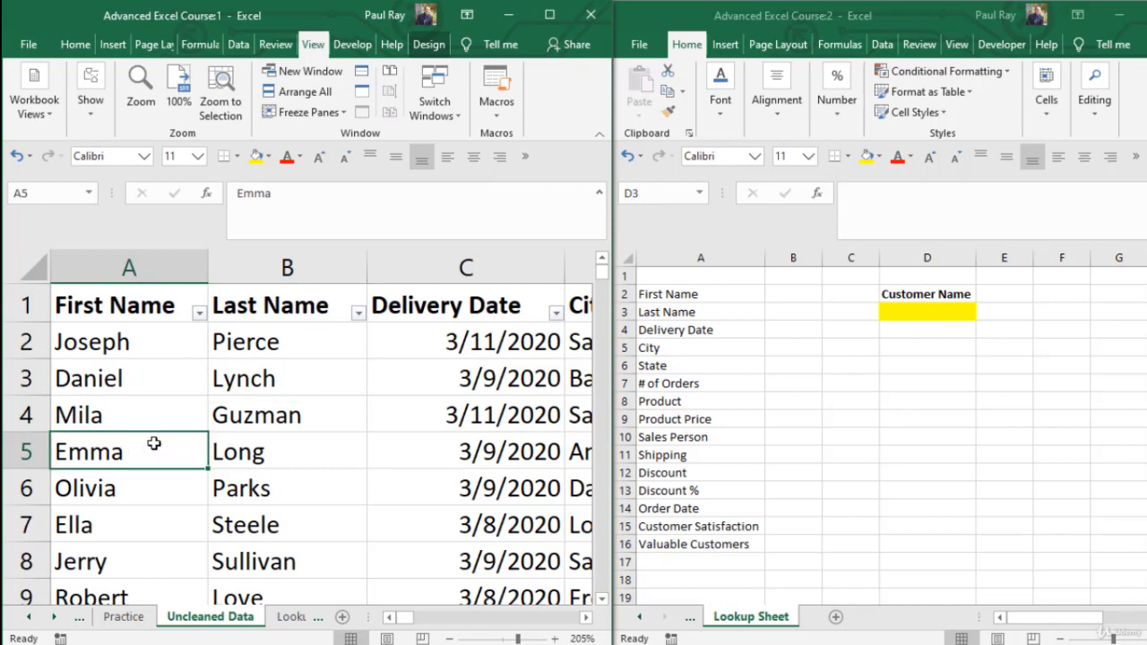
pyautogui.click(933, 310)
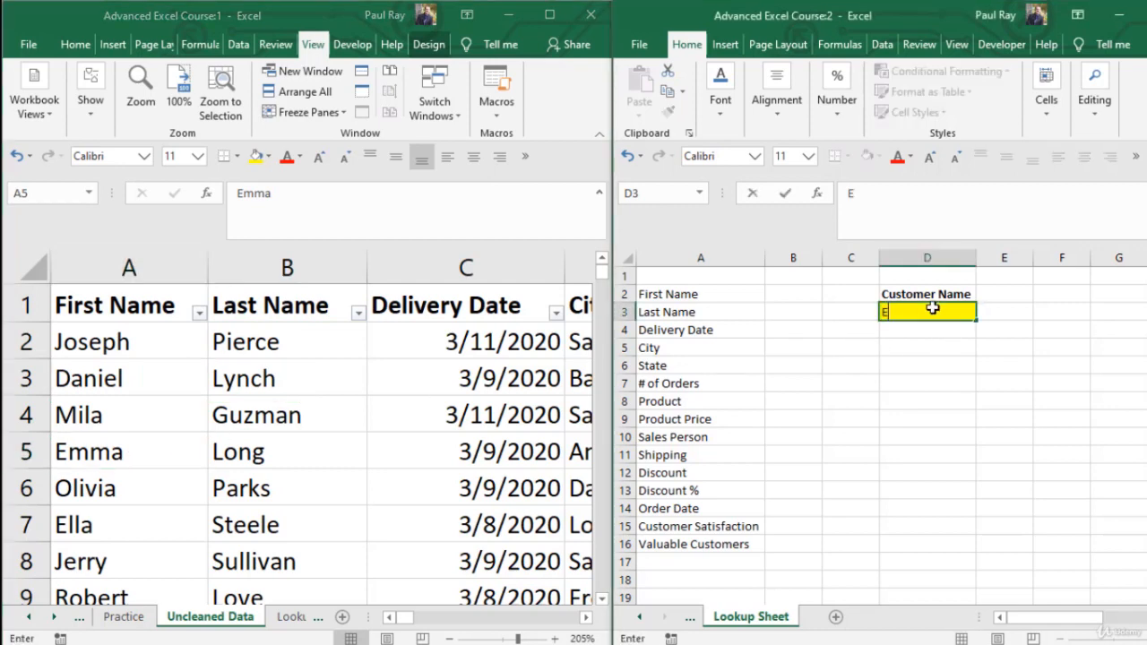
pyautogui.write('Emma')
pyautogui.press('Return')
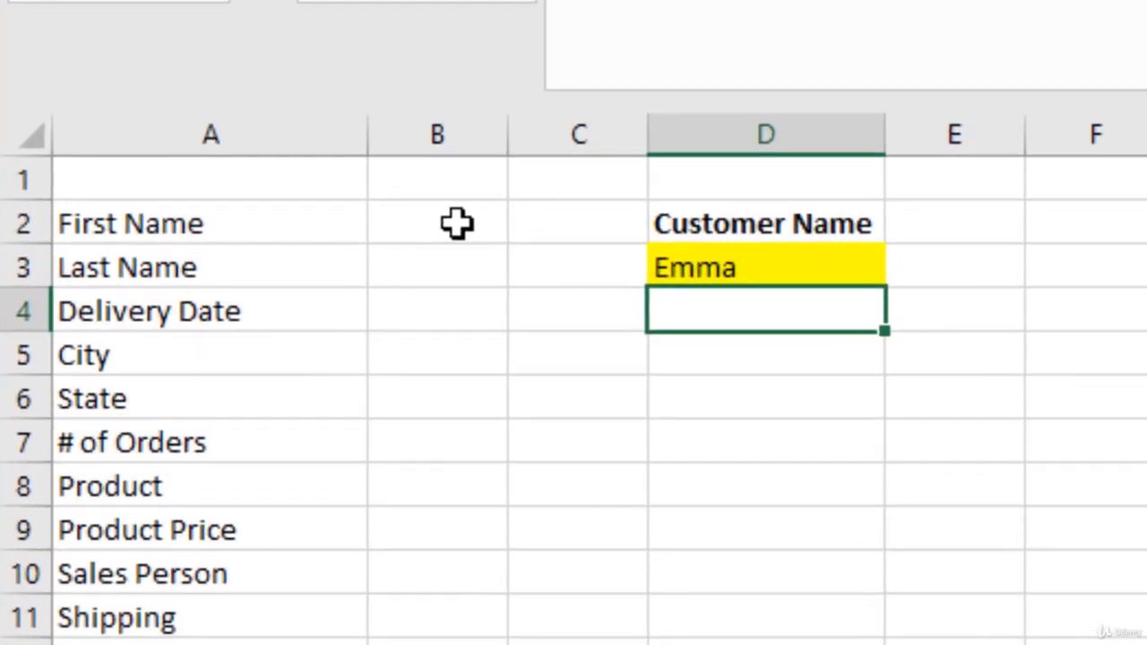
# - Start an HLOOKUP formula in B2 with A2 as the lookup value and order_tbl as the table array
pyautogui.click(801, 294)
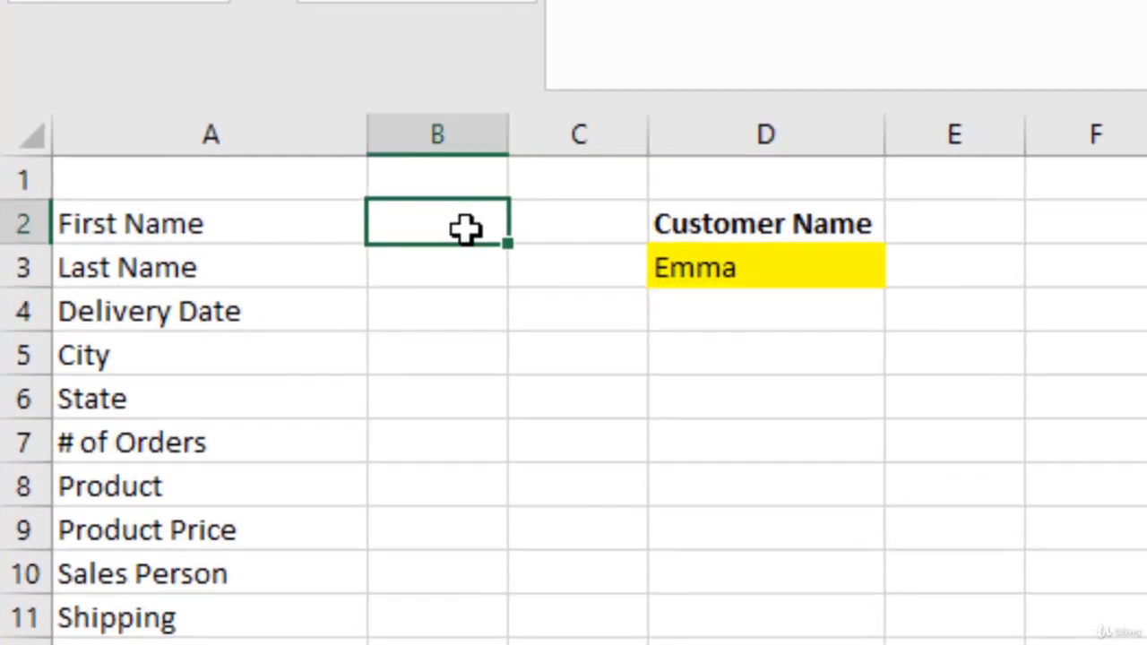
pyautogui.write('=hlo')
pyautogui.press('Tab')
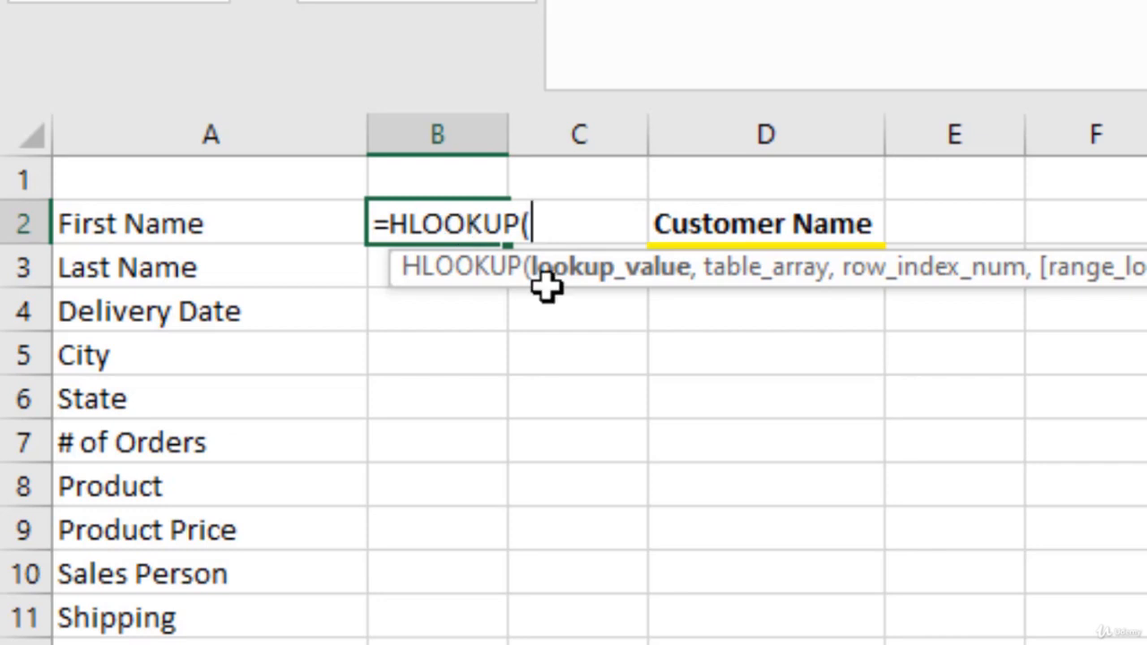
pyautogui.press('Left')
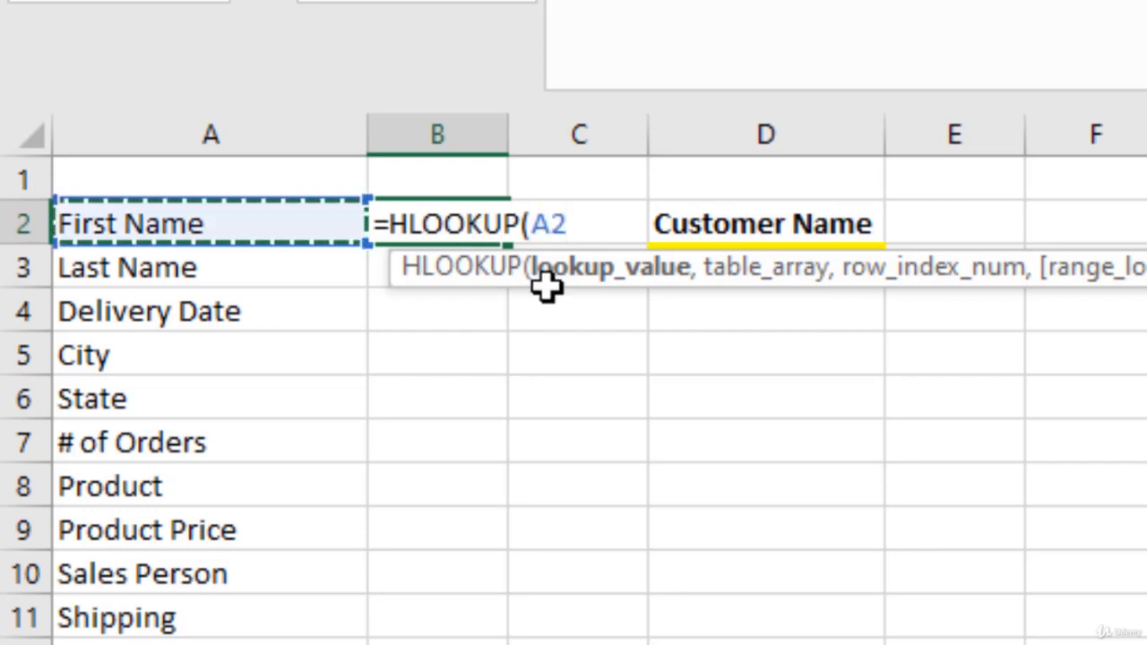
pyautogui.write(',ord')
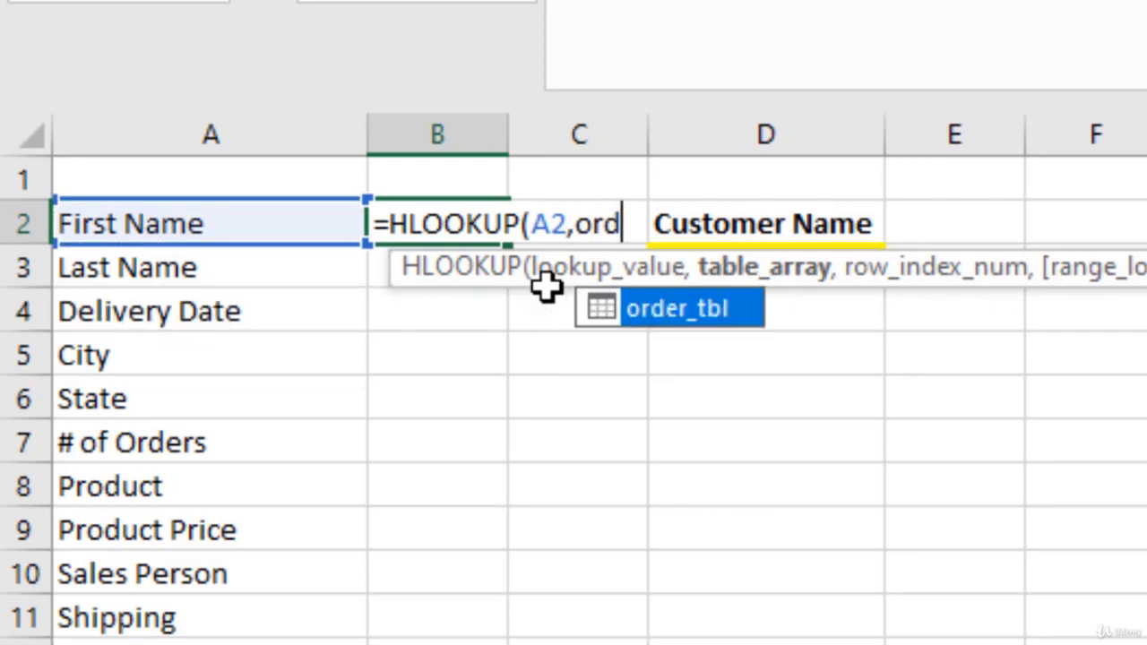
pyautogui.press('Tab')
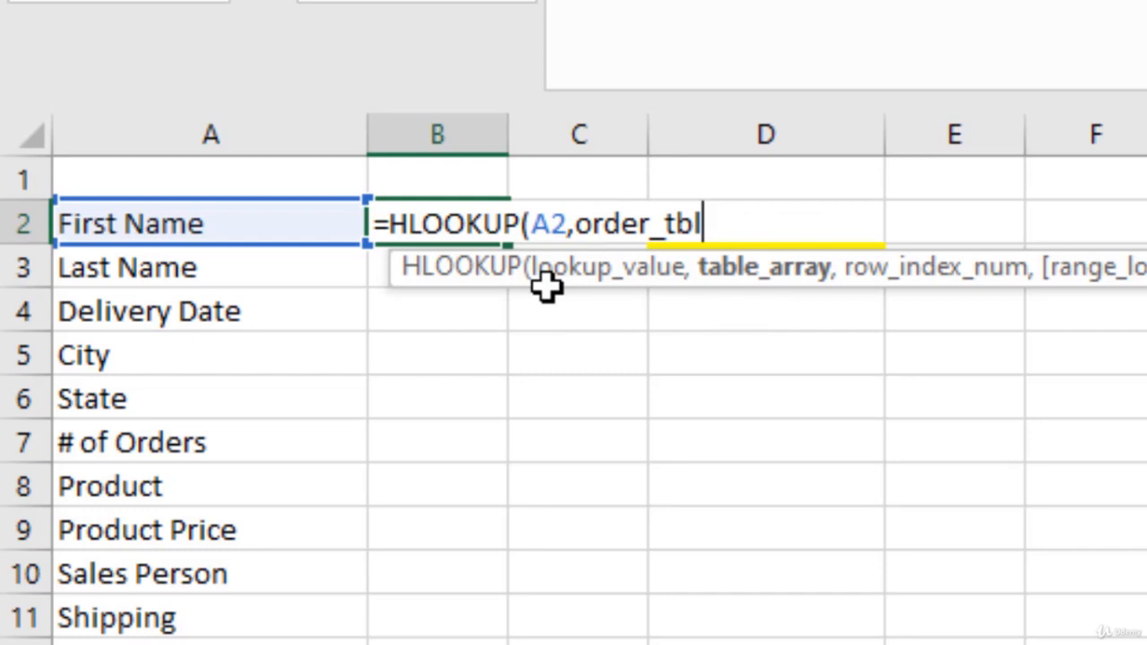
# - Extend the HLOOKUP table array to order_tbl[#All] so that it includes the table's headers
pyautogui.write('[')
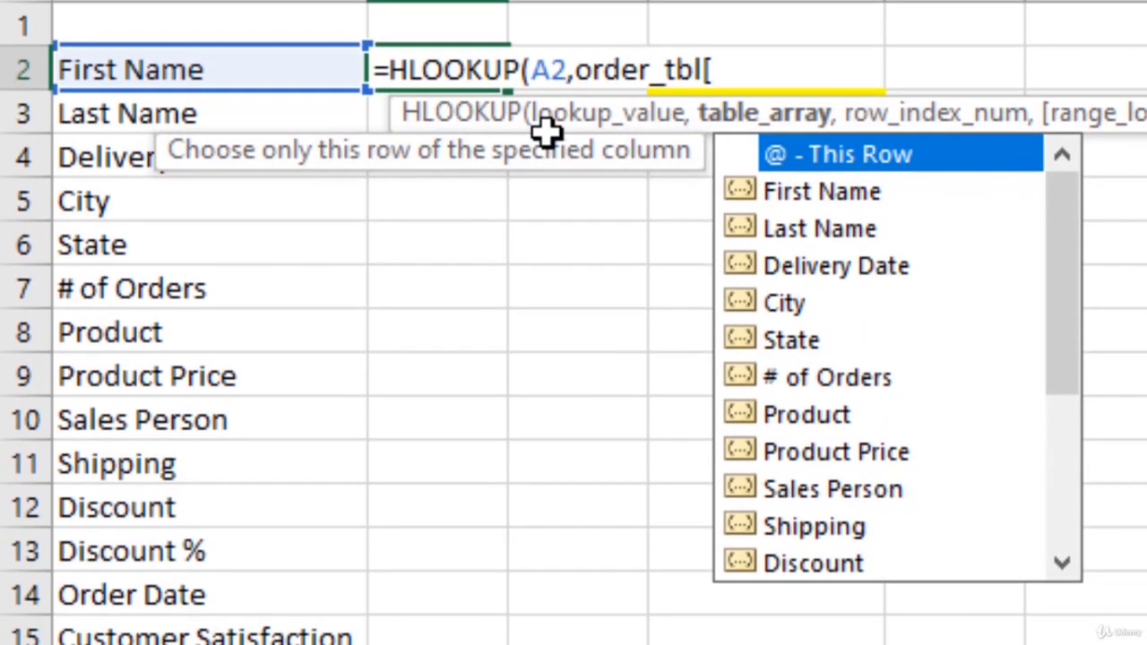
pyautogui.press('Down')
pyautogui.press('Down')
pyautogui.press('Down')
pyautogui.press('Down')
pyautogui.press('Down')
pyautogui.press('Down')
pyautogui.press('Down')
pyautogui.press('Down')
pyautogui.press('Down')
pyautogui.press('Down')
pyautogui.press('Down')
pyautogui.press('Down')
pyautogui.press('Down')
pyautogui.press('Down')
pyautogui.press('Down')
pyautogui.press('Down')
pyautogui.press('Down')
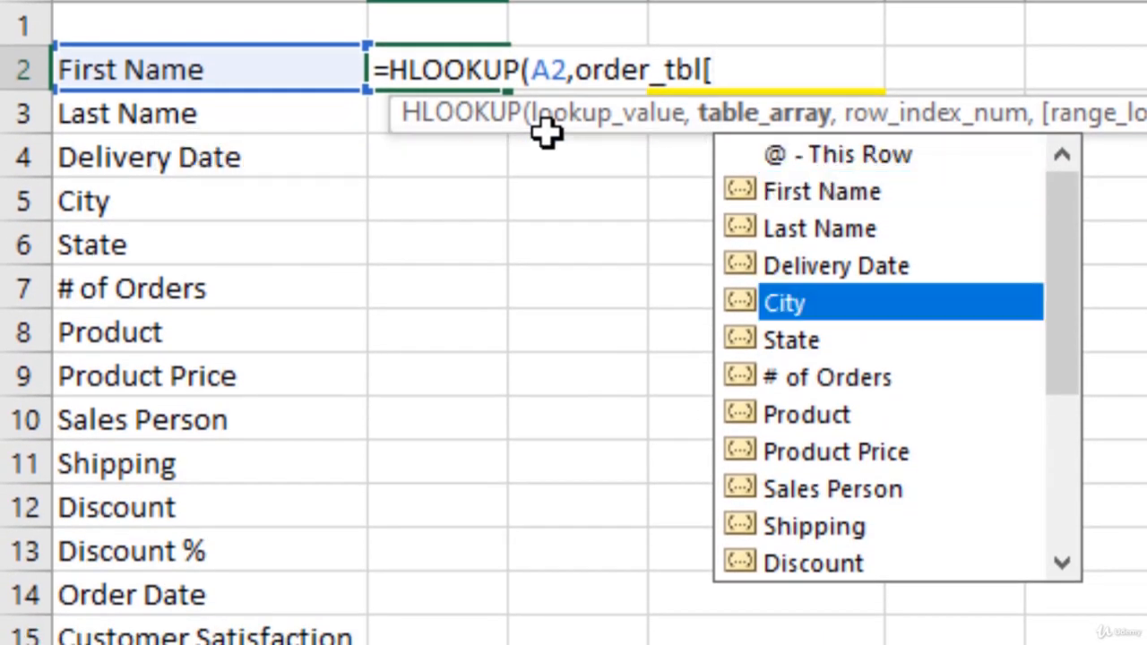
pyautogui.press('Up')
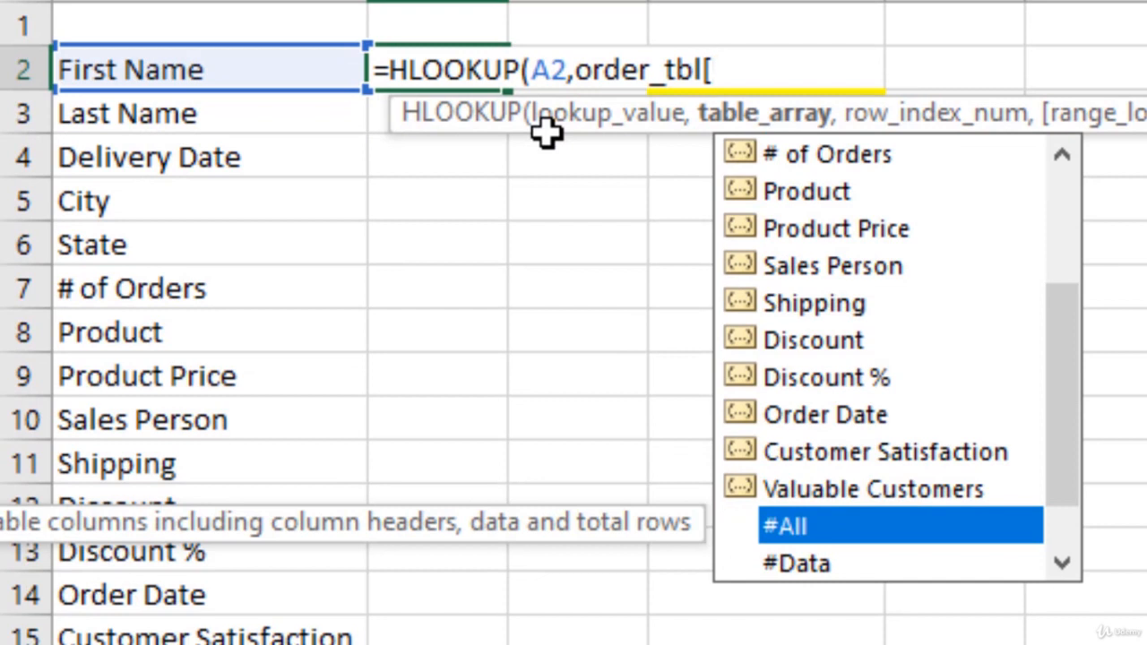
pyautogui.press('Tab')
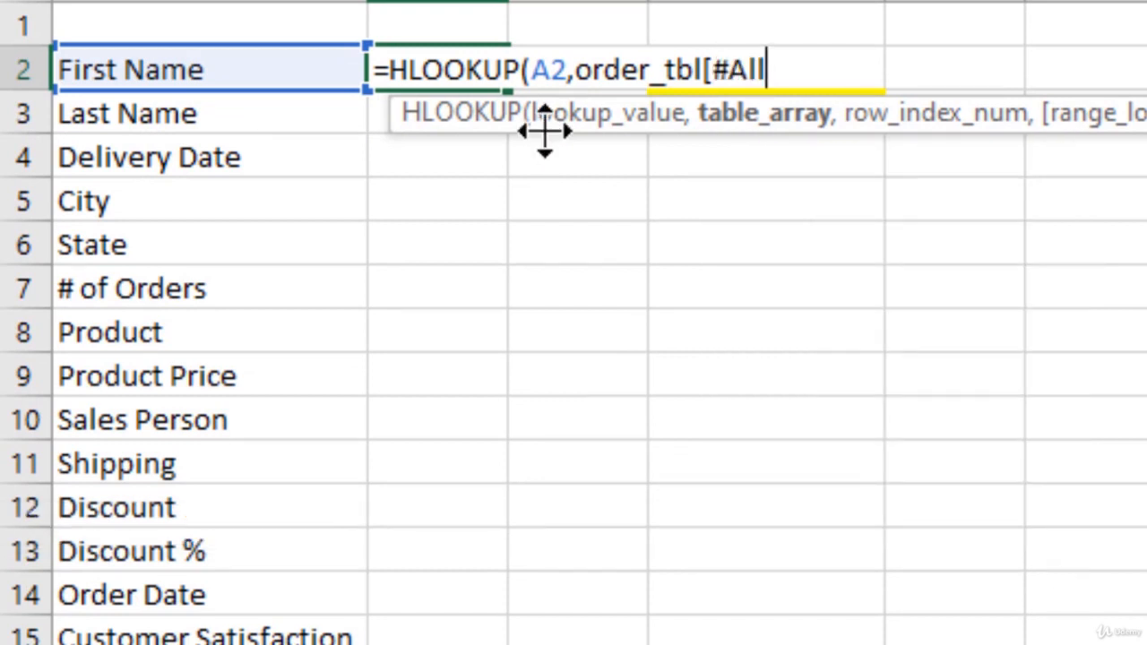
pyautogui.write('],')
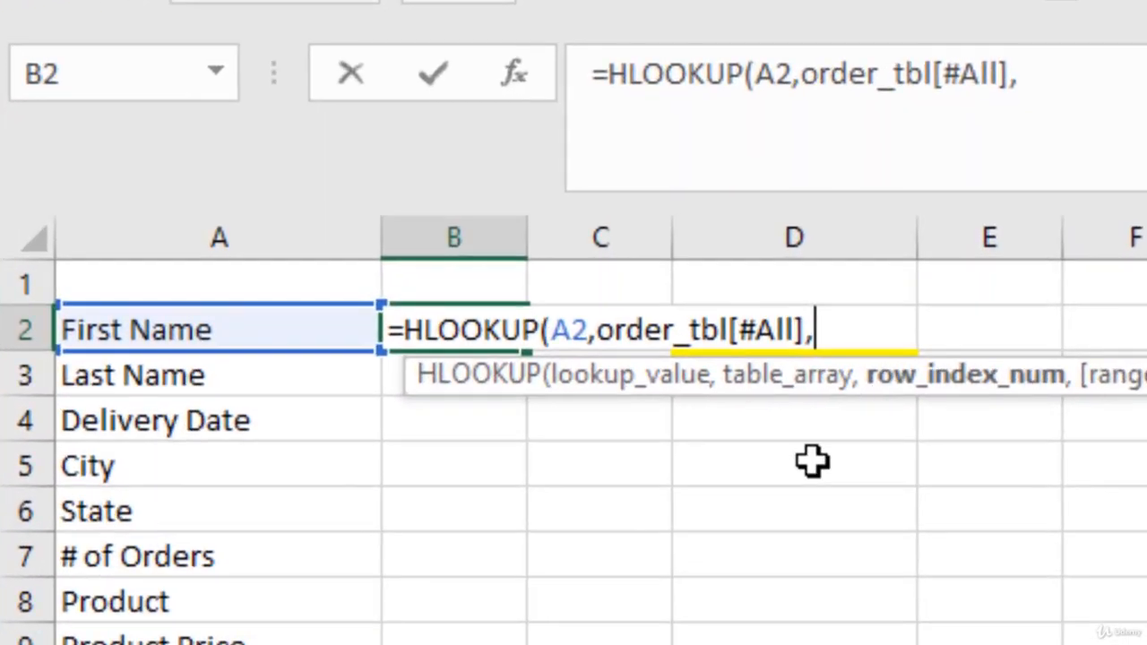
# - Complete the HLOOKUP formula in B2 with row index 5 and FALSE for an exact match
pyautogui.write('5')
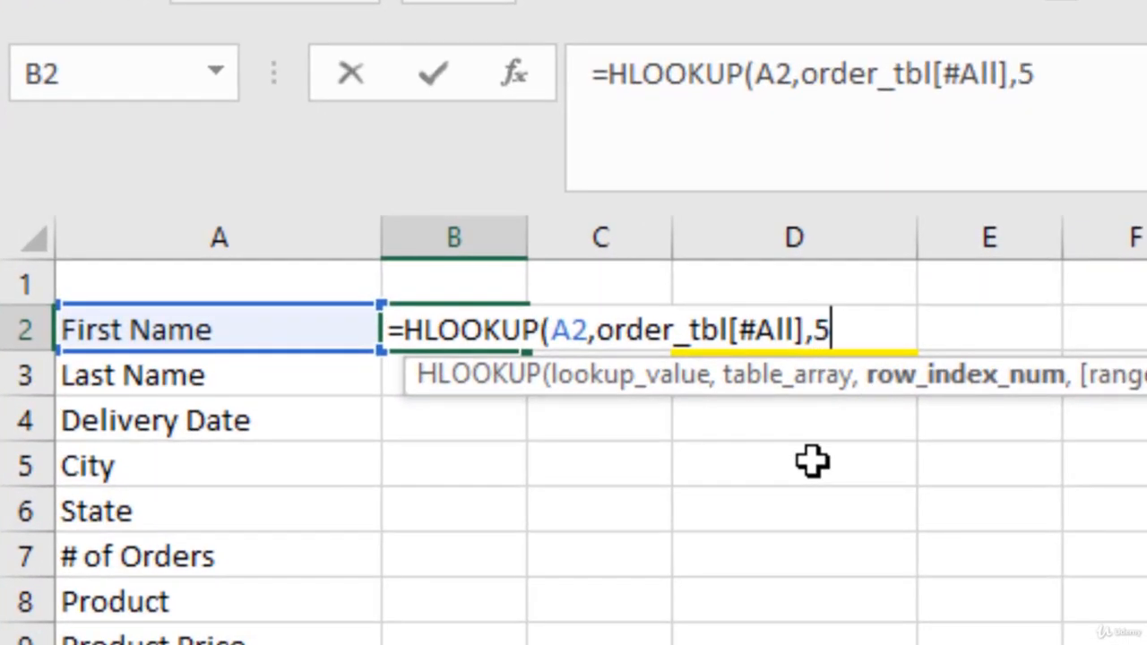
pyautogui.write(',fa')
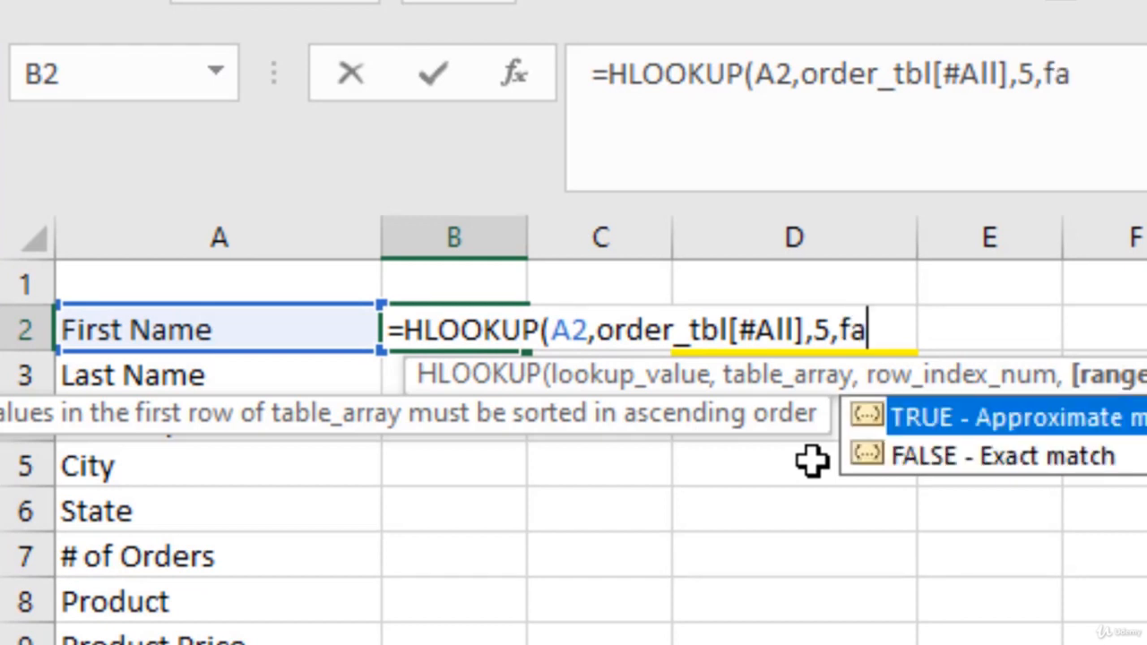
pyautogui.write('lse)')
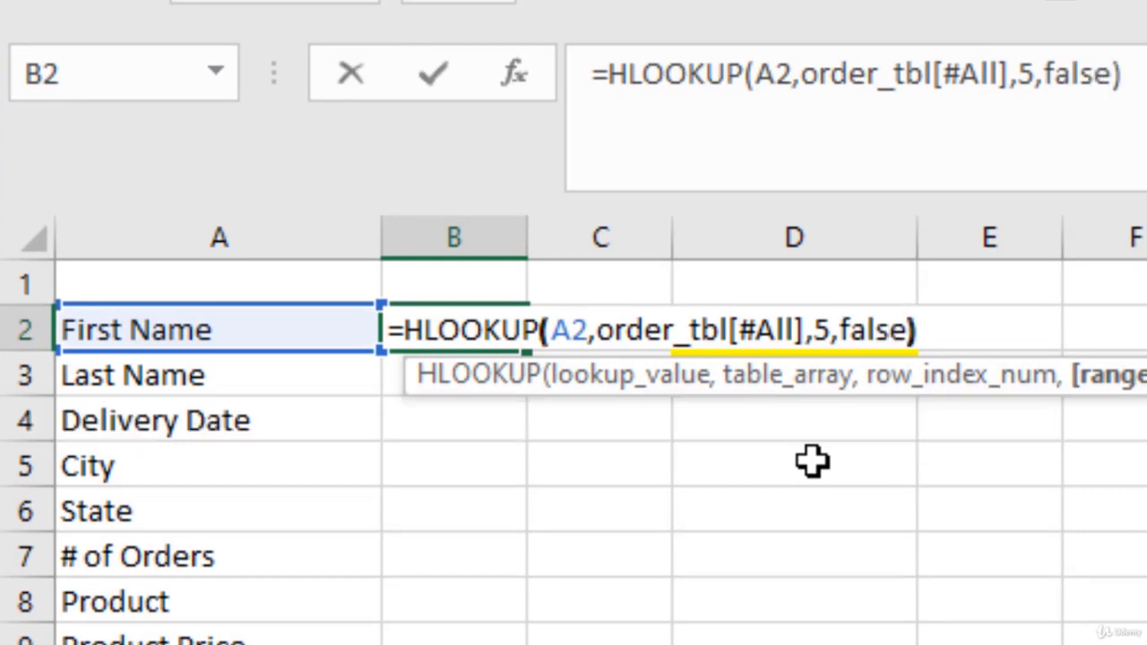
pyautogui.press('Return')
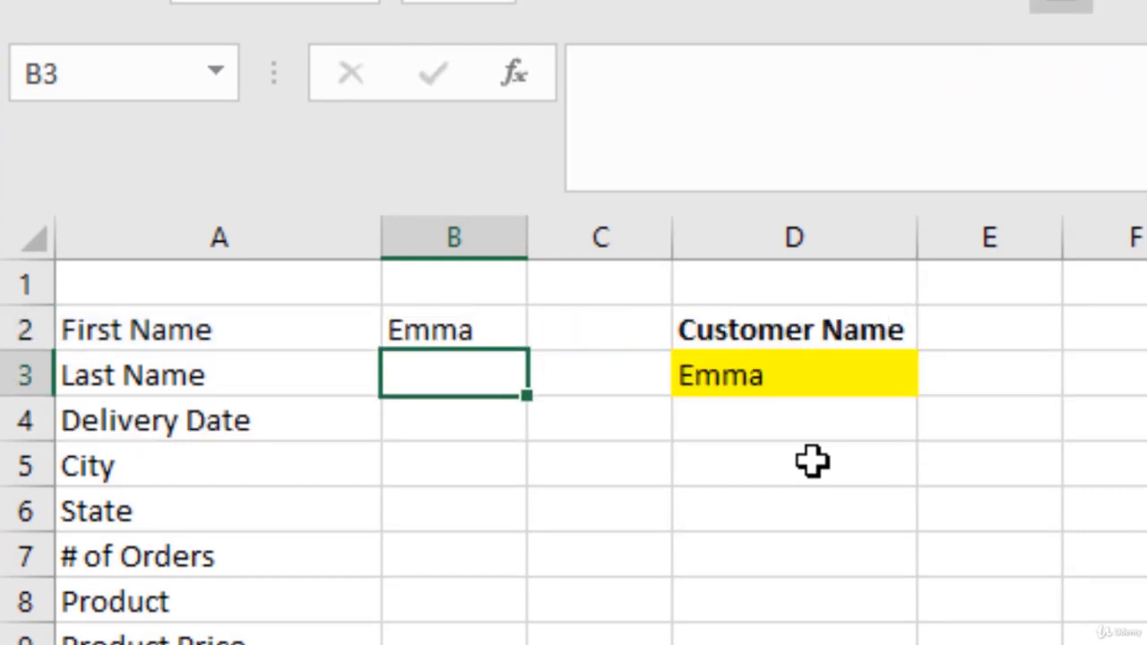
# - Fill the HLOOKUP formula from B2 down to B16 and check the row index argument in B9 and B2
pyautogui.click(461, 325)
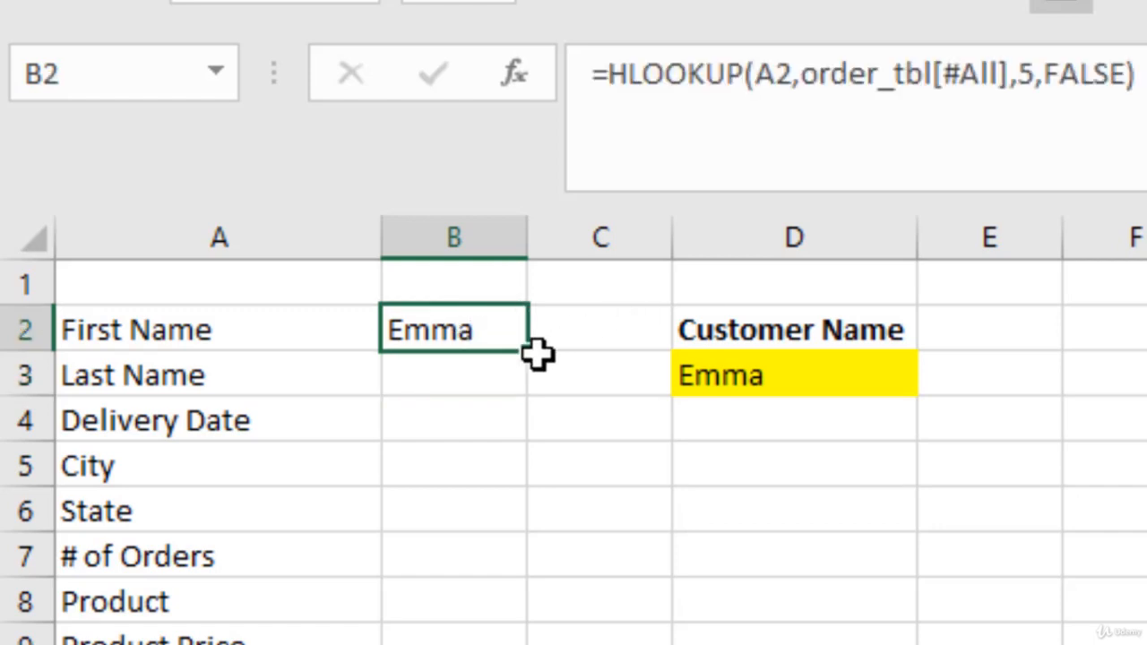
pyautogui.moveTo(527, 350); pyautogui.dragTo(425, 625)
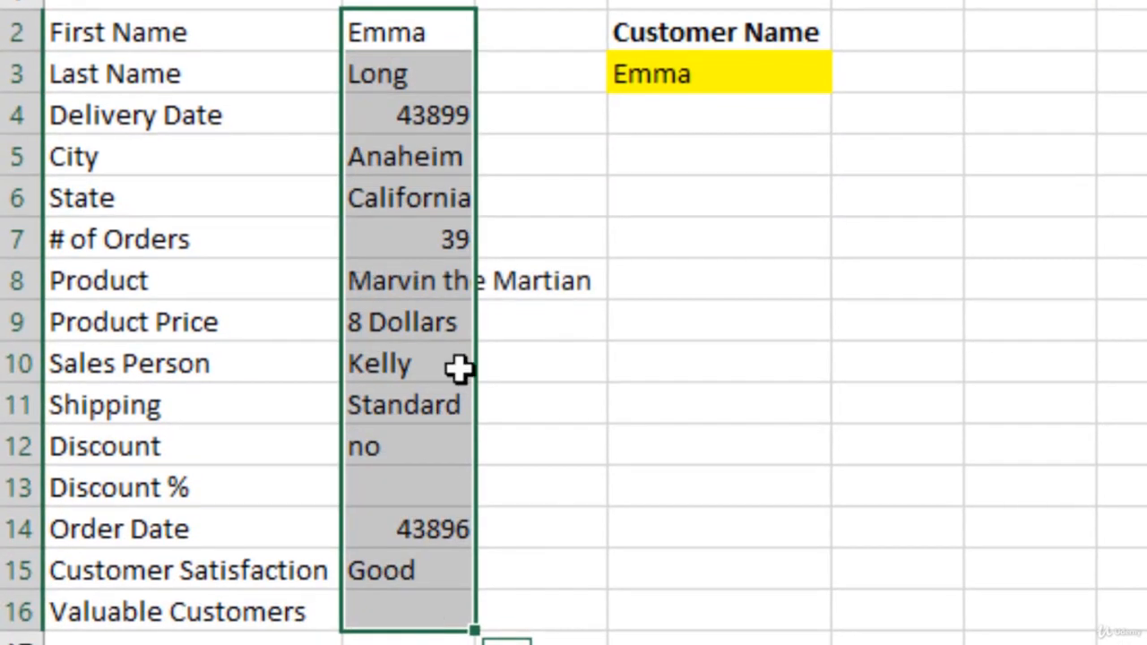
pyautogui.click(440, 315)
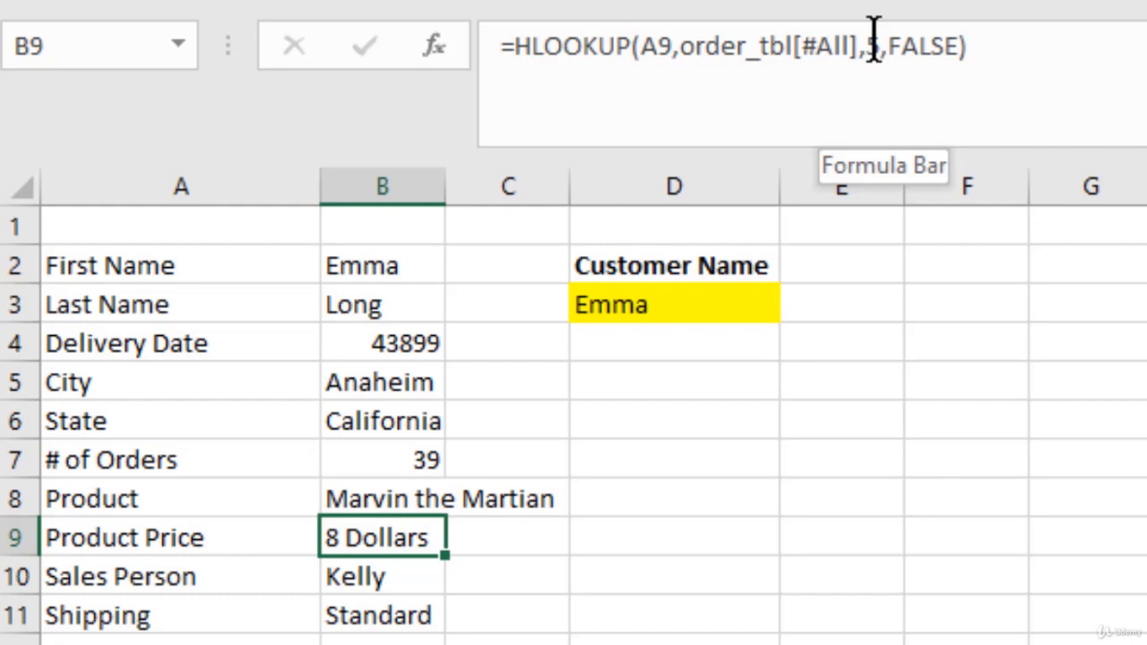
pyautogui.click(647, 299)
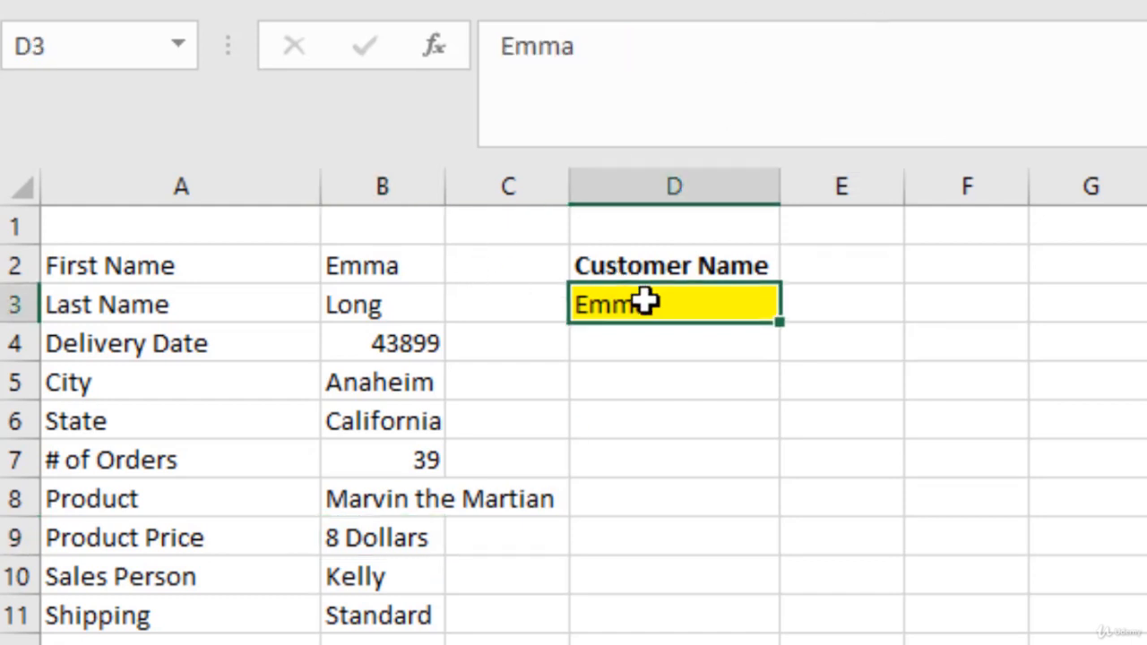
pyautogui.click(367, 261)
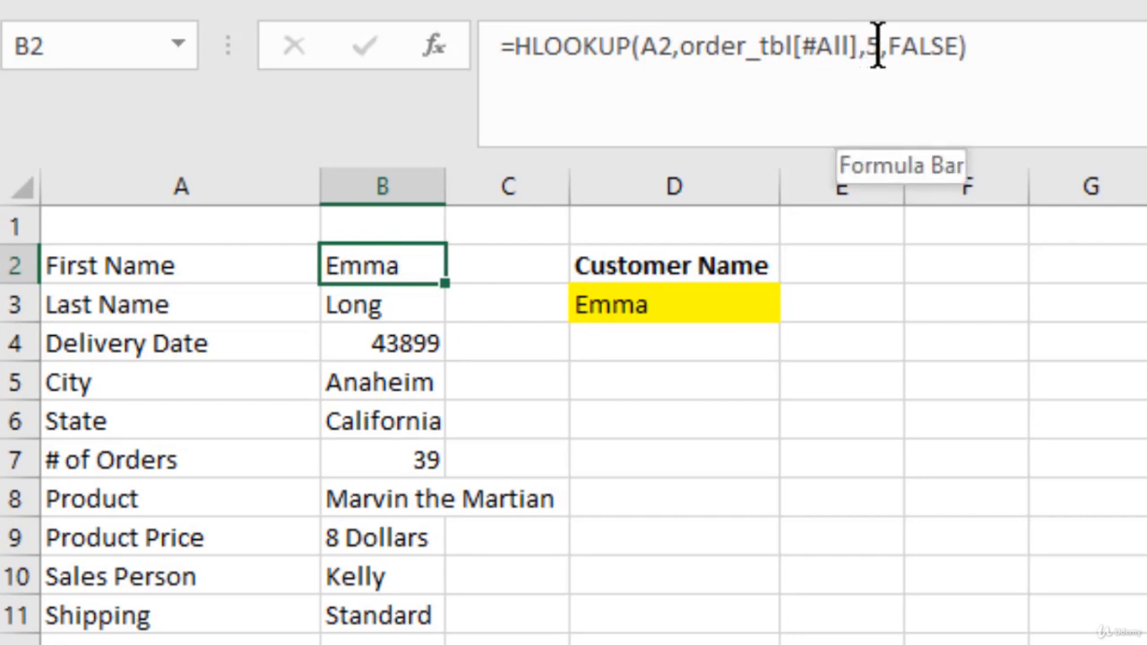
# - Replace the row index 5 in B2's HLOOKUP formula with a MATCH function using $D$3 as its lookup value
pyautogui.click(985, 39)
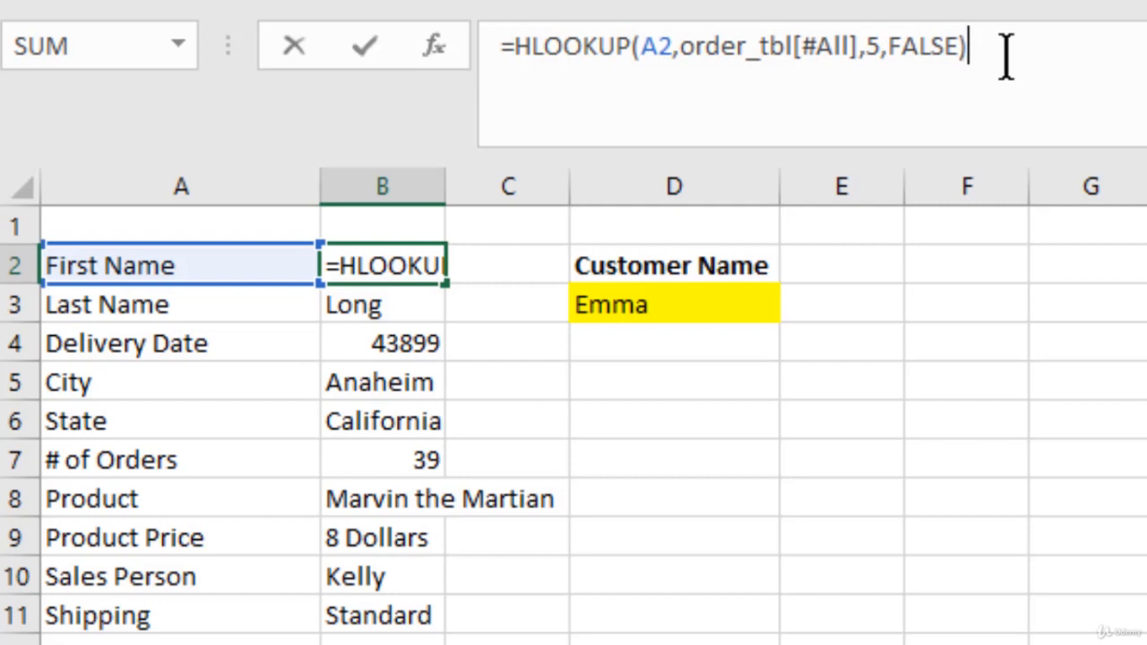
pyautogui.doubleClick(872, 47)
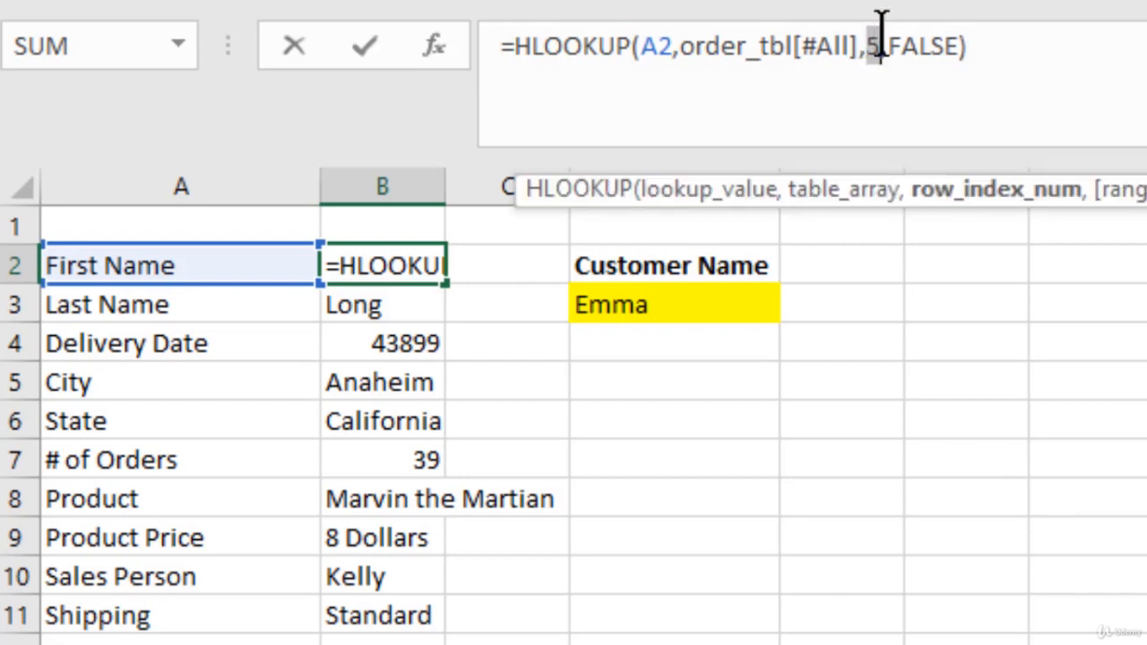
pyautogui.write('mat')
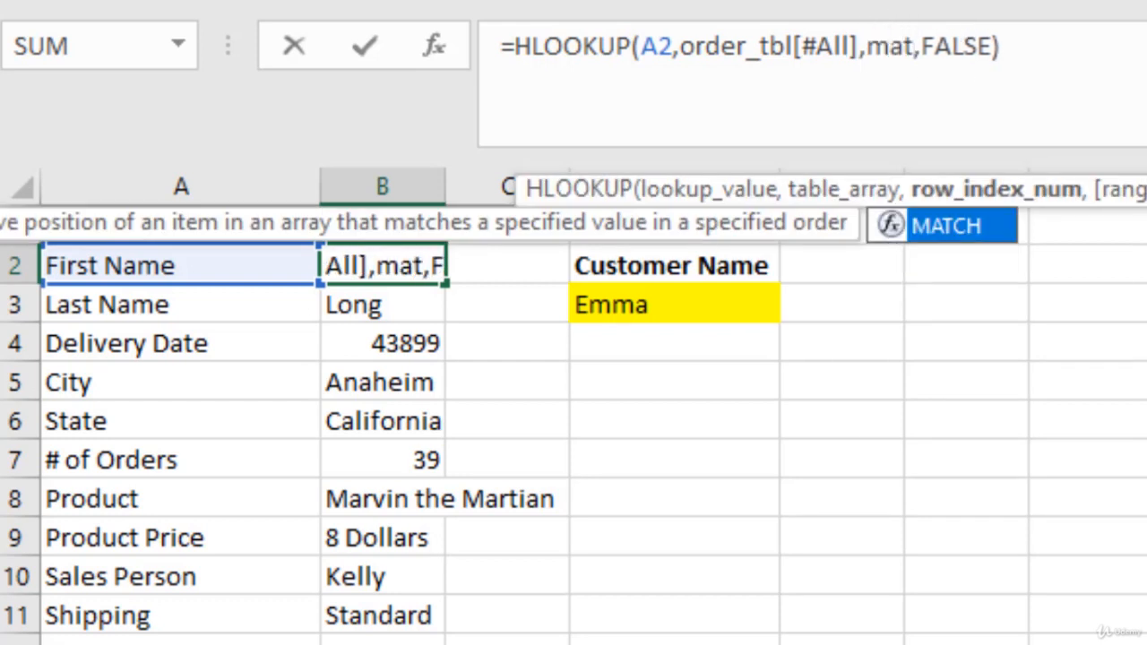
pyautogui.press('Tab')
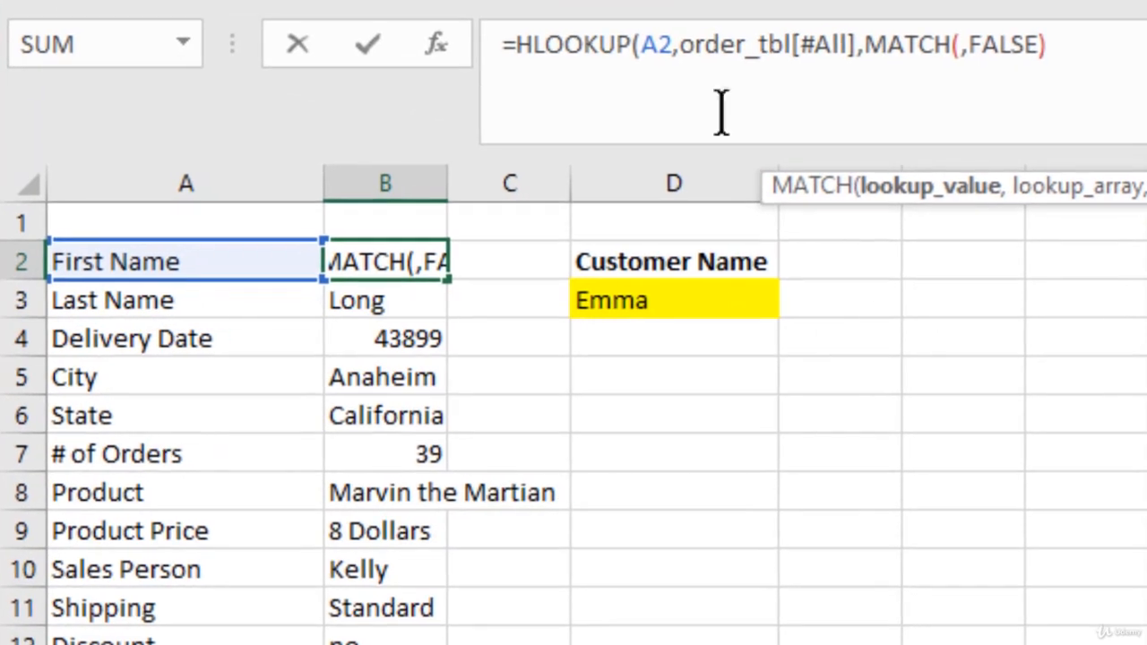
pyautogui.click(627, 301)
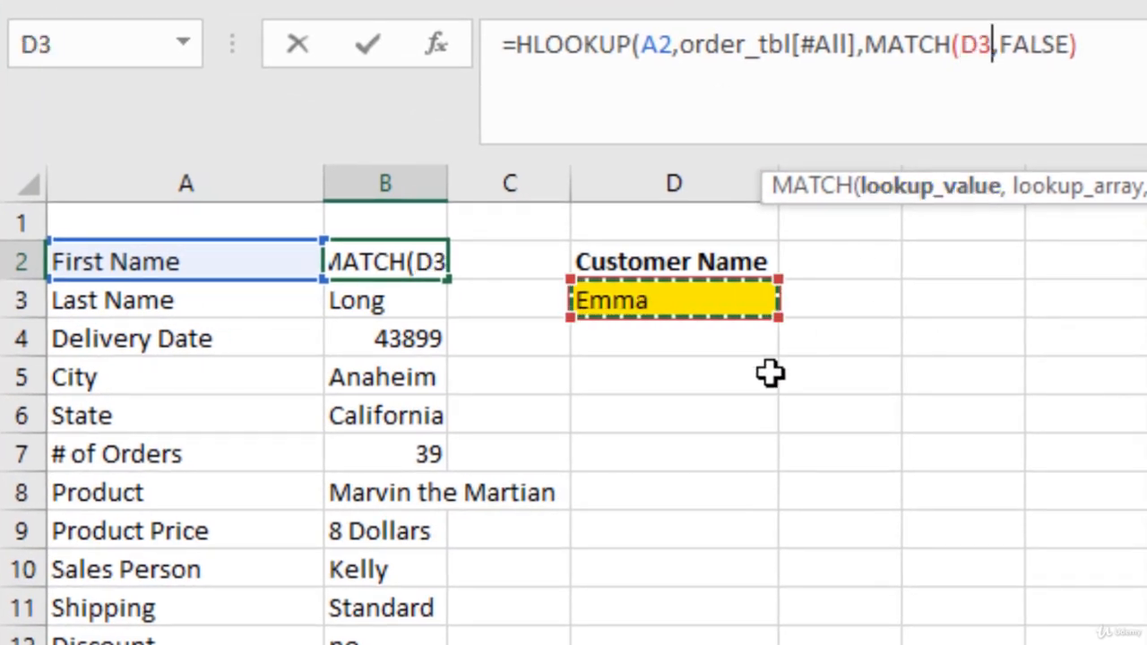
pyautogui.press('F4')
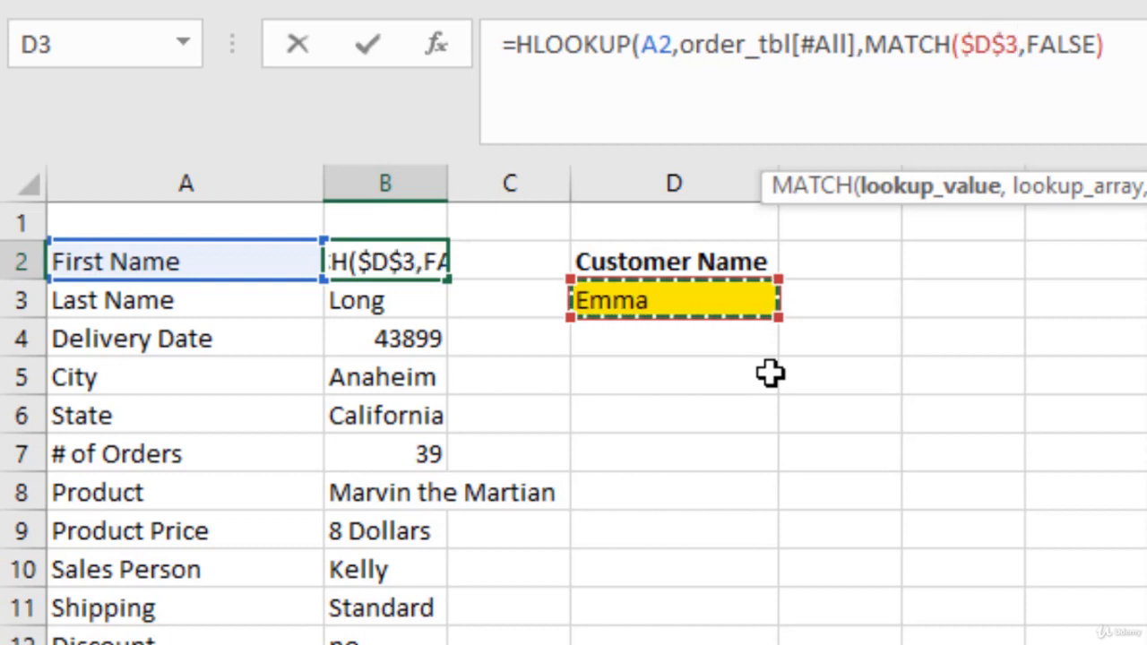
# - Complete the MATCH in B2 with 'Uncleaned Data'!A:A as lookup array and 0 for an exact match, and enter the formula
pyautogui.write(',')
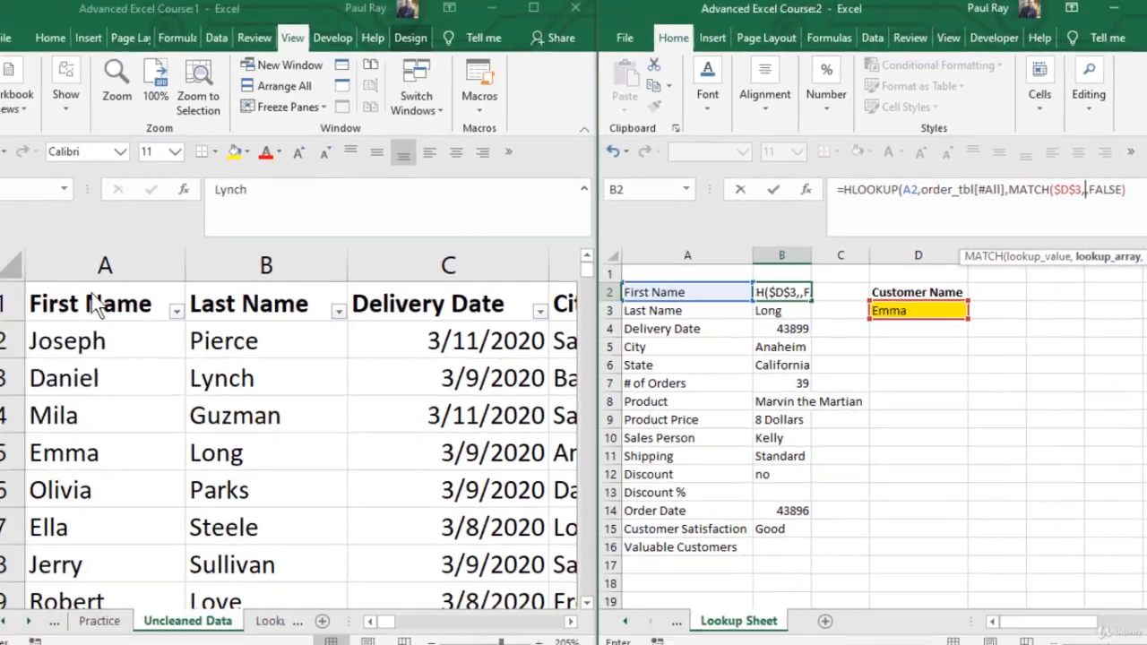
pyautogui.click(127, 263)
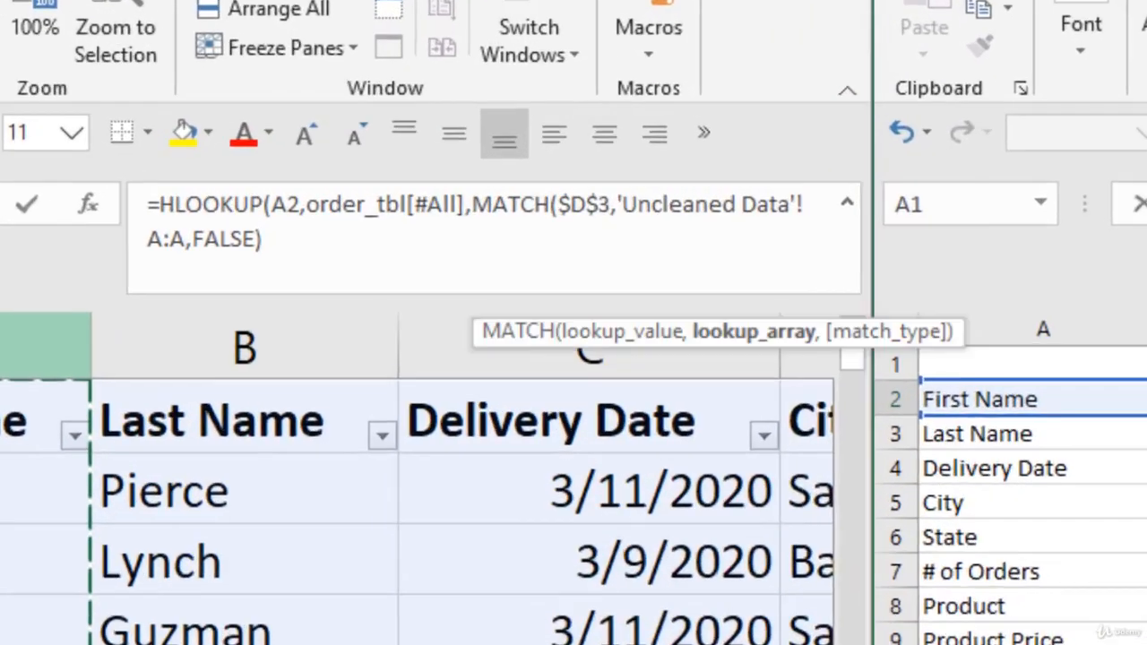
pyautogui.write(',')
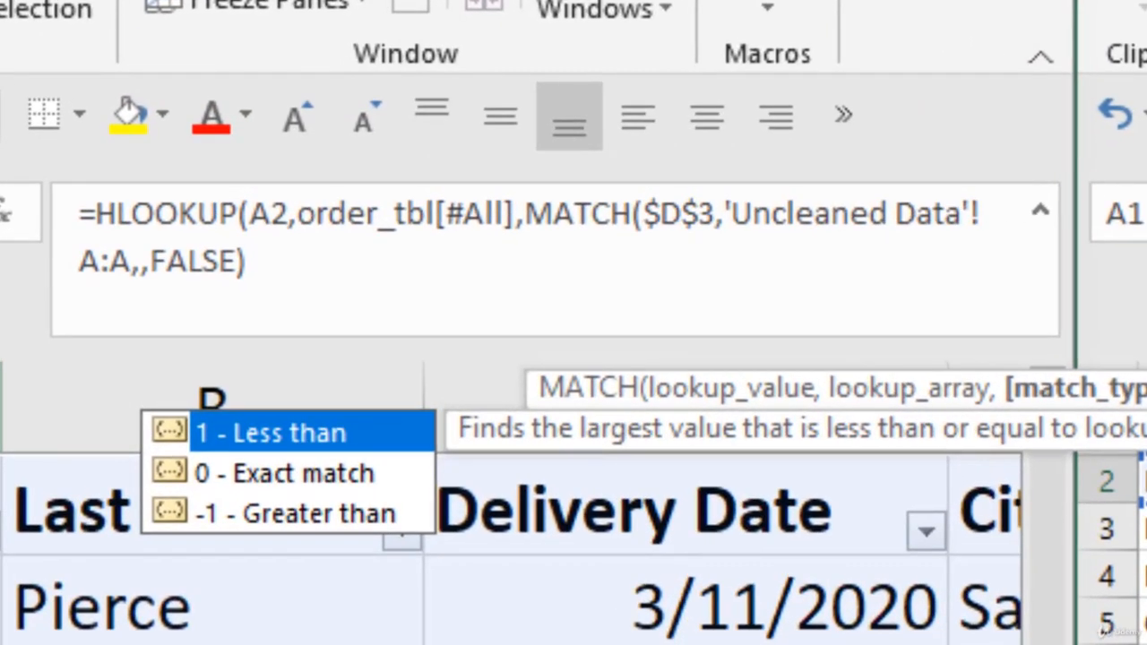
pyautogui.write('0')
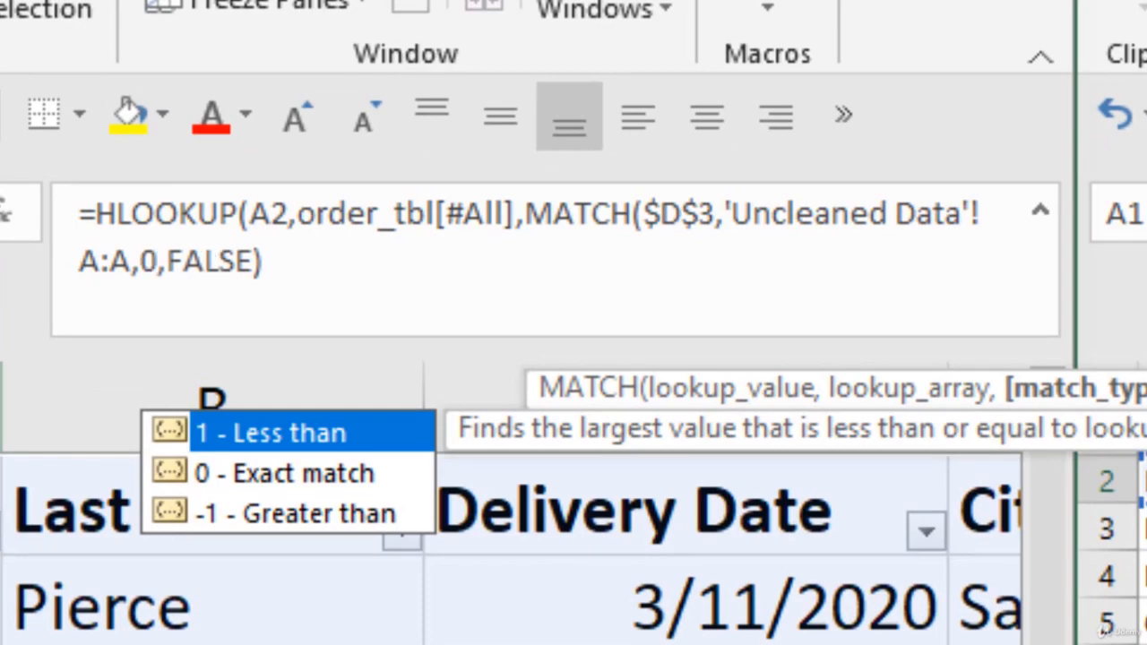
pyautogui.write(')')
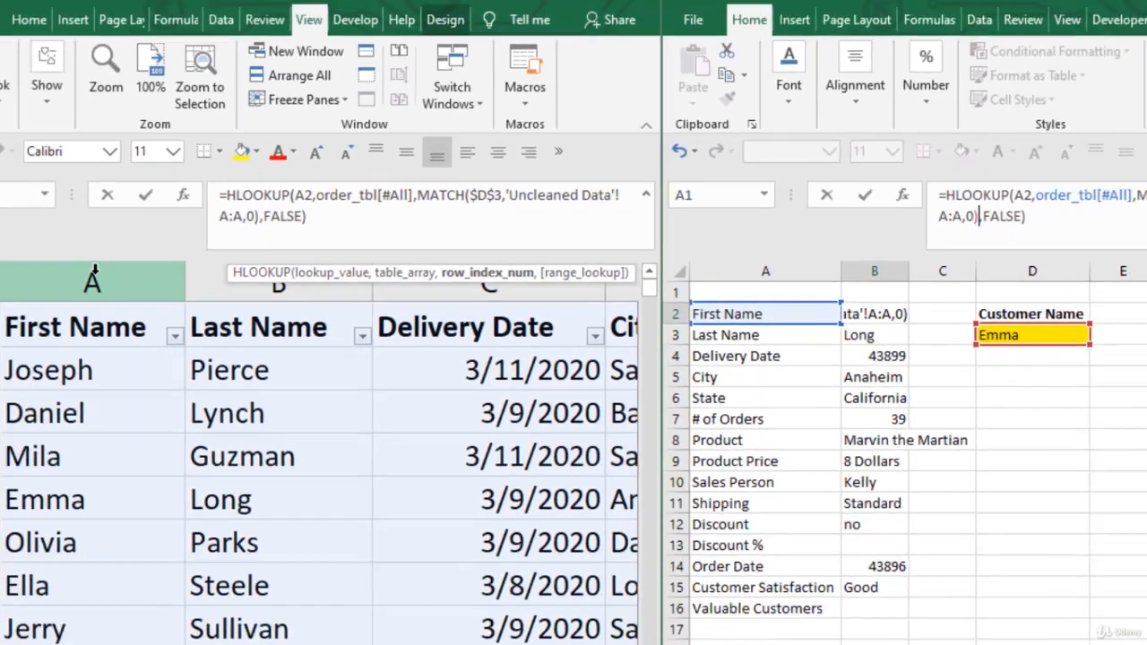
pyautogui.press('Return')
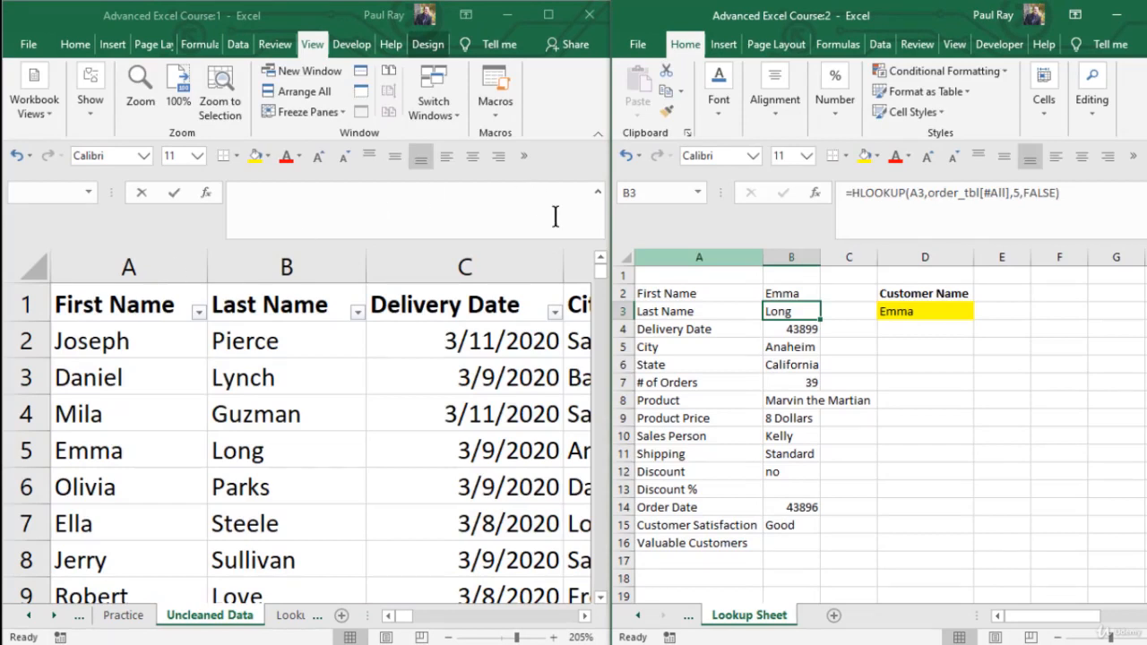
# - Fill the updated HLOOKUP and MATCH formula from B2 down to B16 and check the copy in B4
pyautogui.click(809, 294)
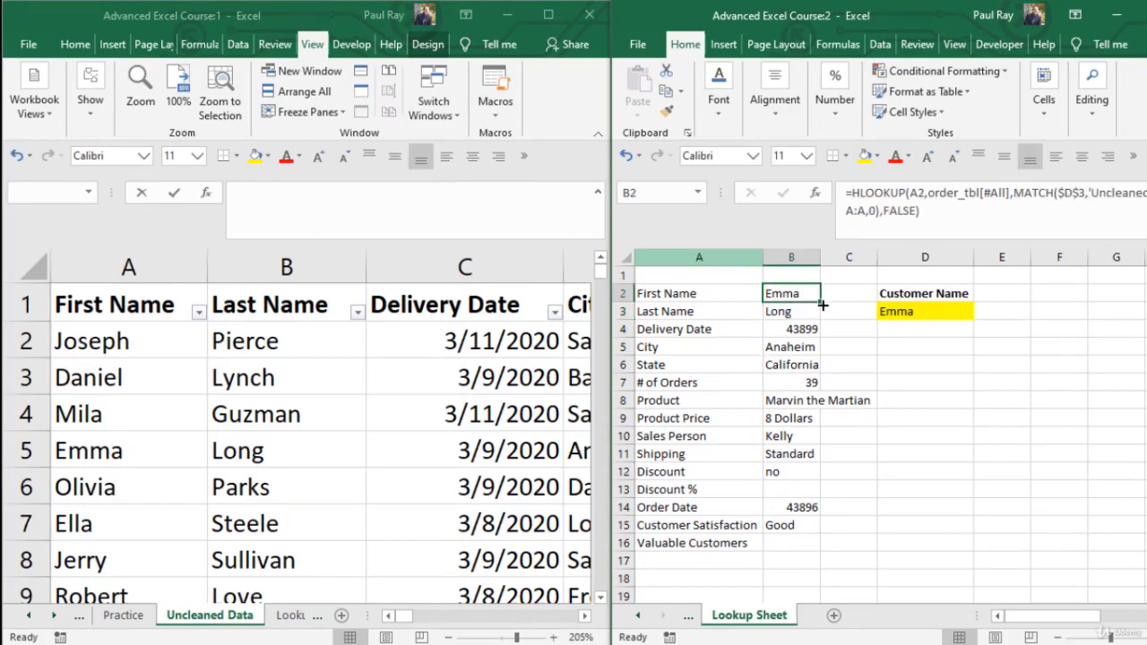
pyautogui.doubleClick(822, 305)
pyautogui.click(912, 367)
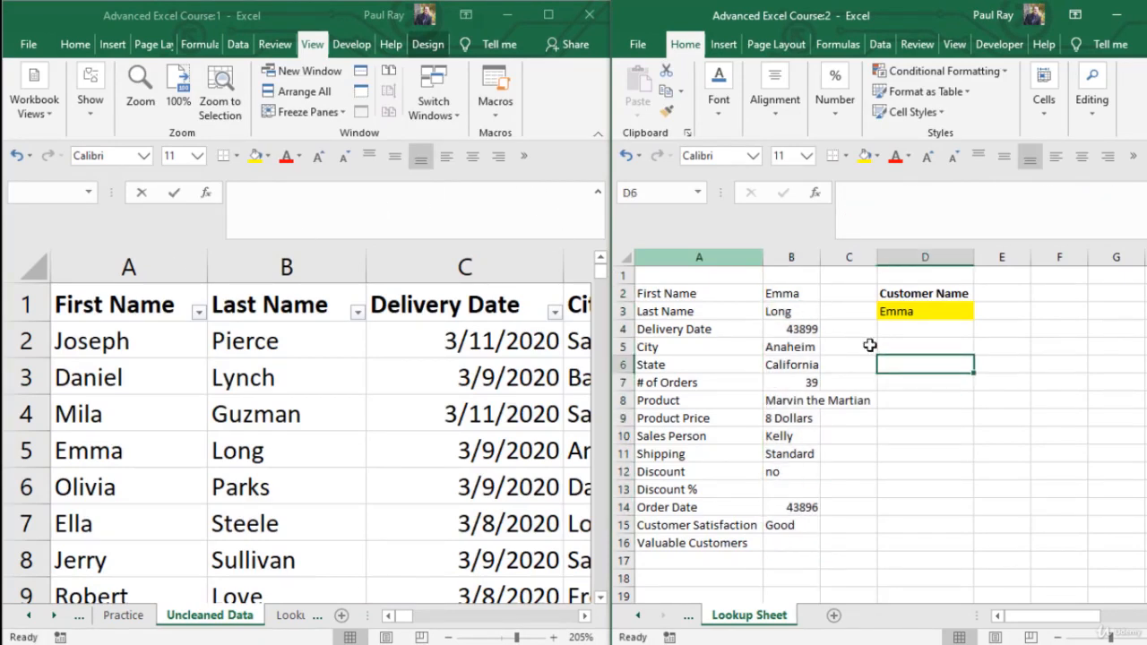
pyautogui.click(787, 293)
pyautogui.click(793, 328)
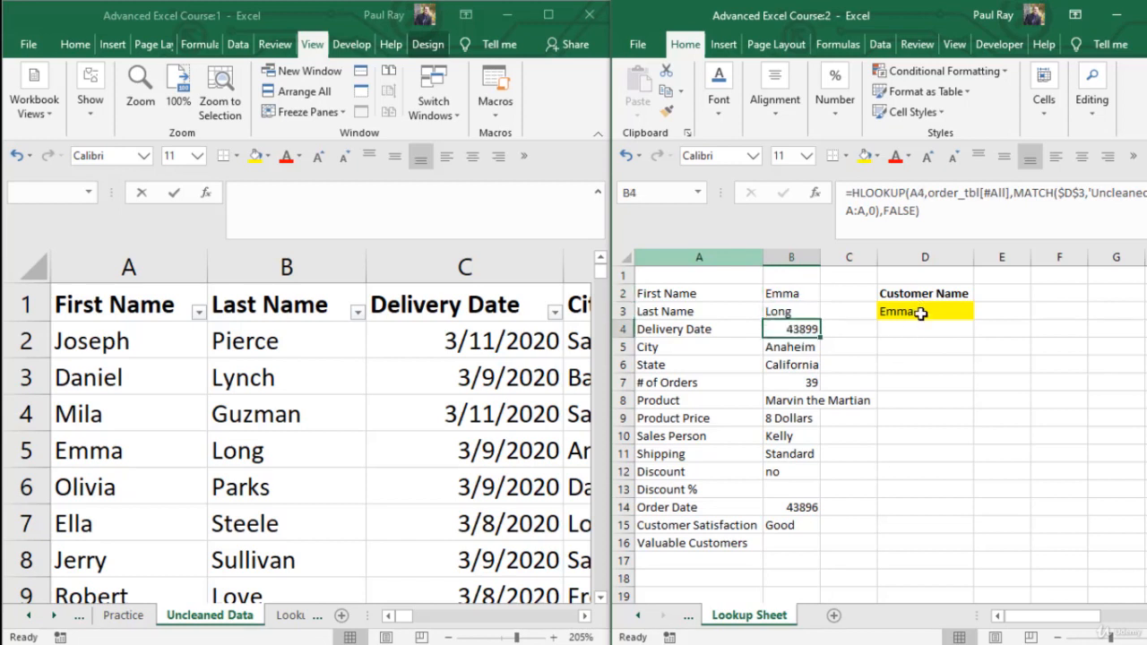
# - Enter the customer's first name from A4 of the Uncleaned Data sheet in D3 of the Lookup Sheet
pyautogui.click(915, 311)
pyautogui.hotkey('ctrl', 'F6')
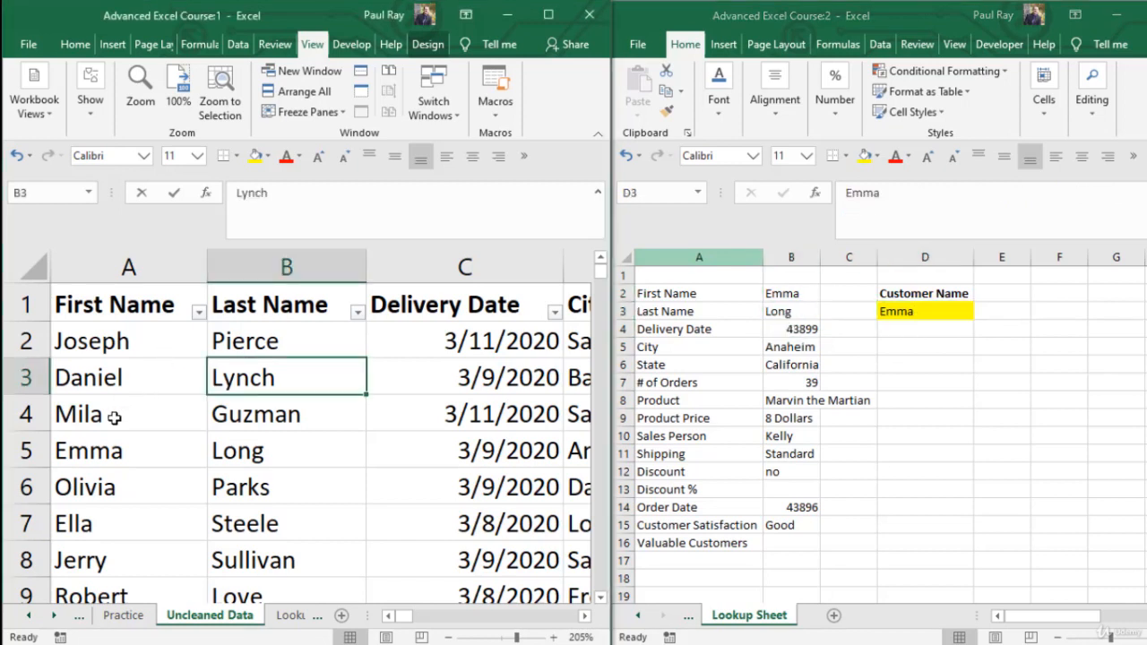
pyautogui.click(110, 422)
pyautogui.click(912, 314)
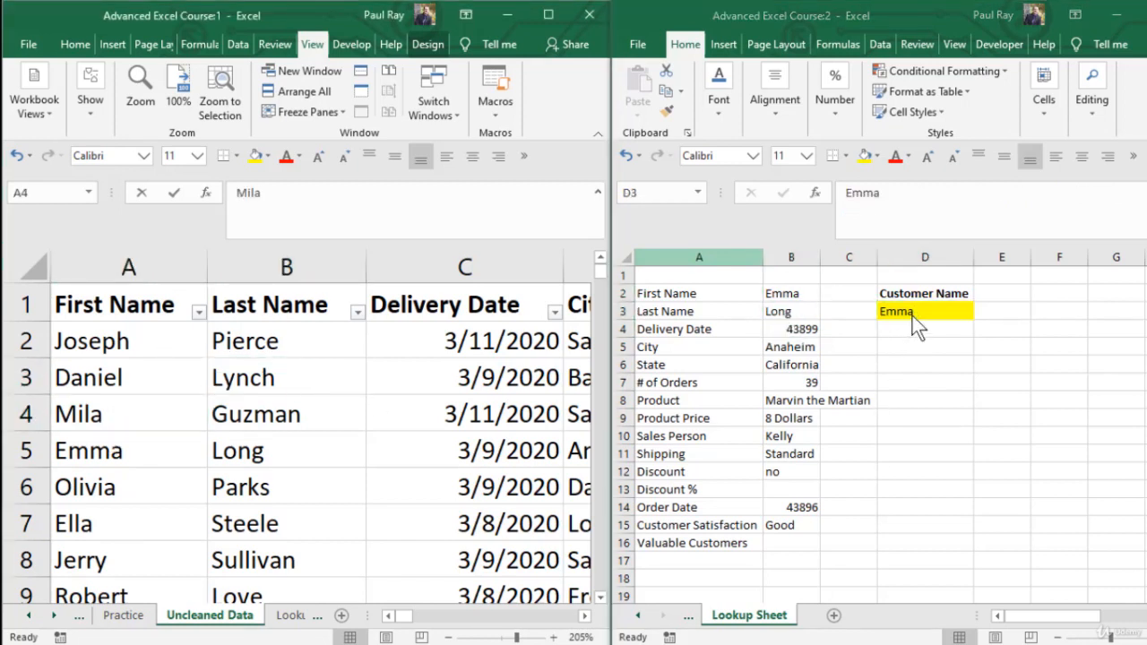
pyautogui.write('mila')
pyautogui.press('Return')
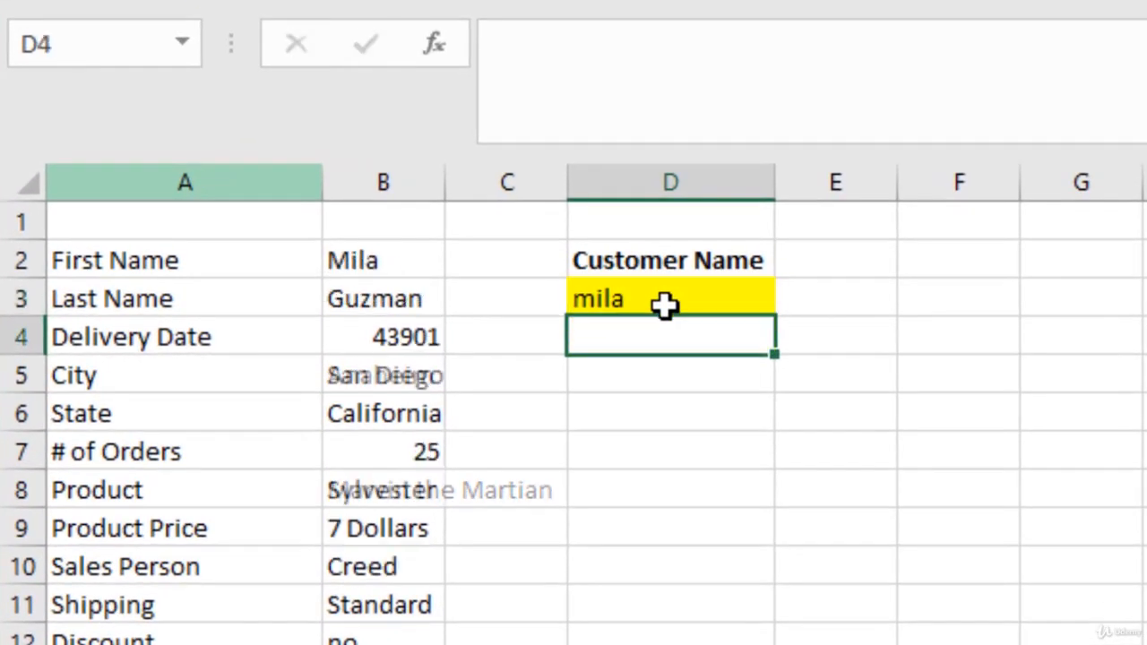
# - Format the Delivery Date in B4 and the Order Date in B14 as dates of type *3/14/2012
pyautogui.click(384, 333)
pyautogui.keyDown('ctrl'); pyautogui.click(403, 551); pyautogui.keyUp('ctrl')
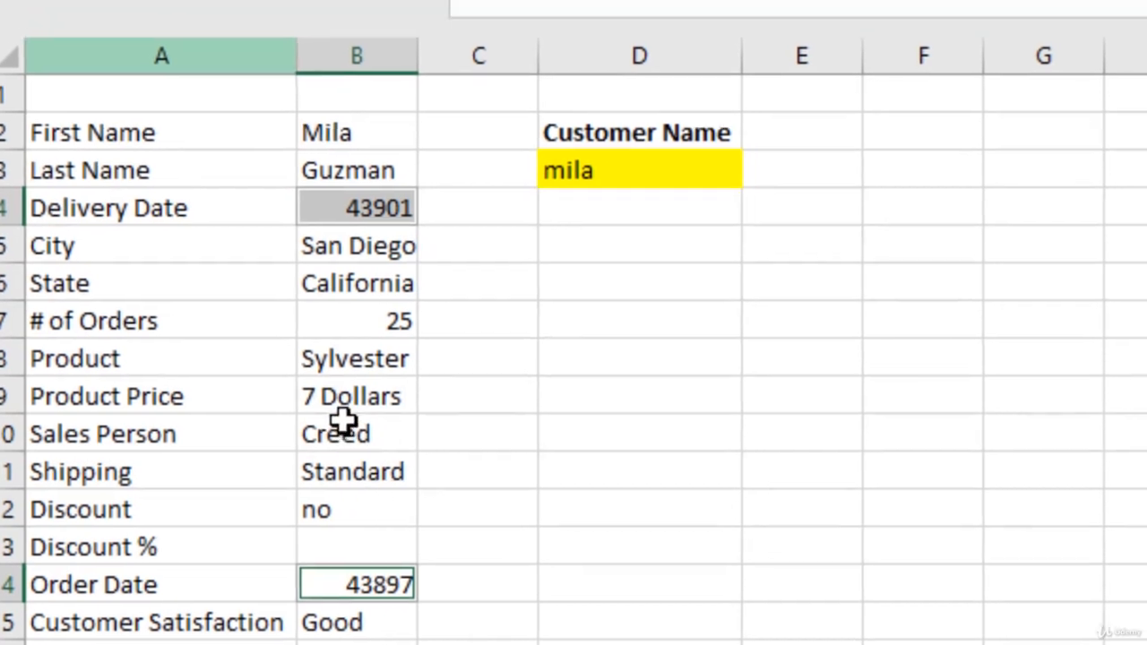
pyautogui.hotkey('ctrl', '1')
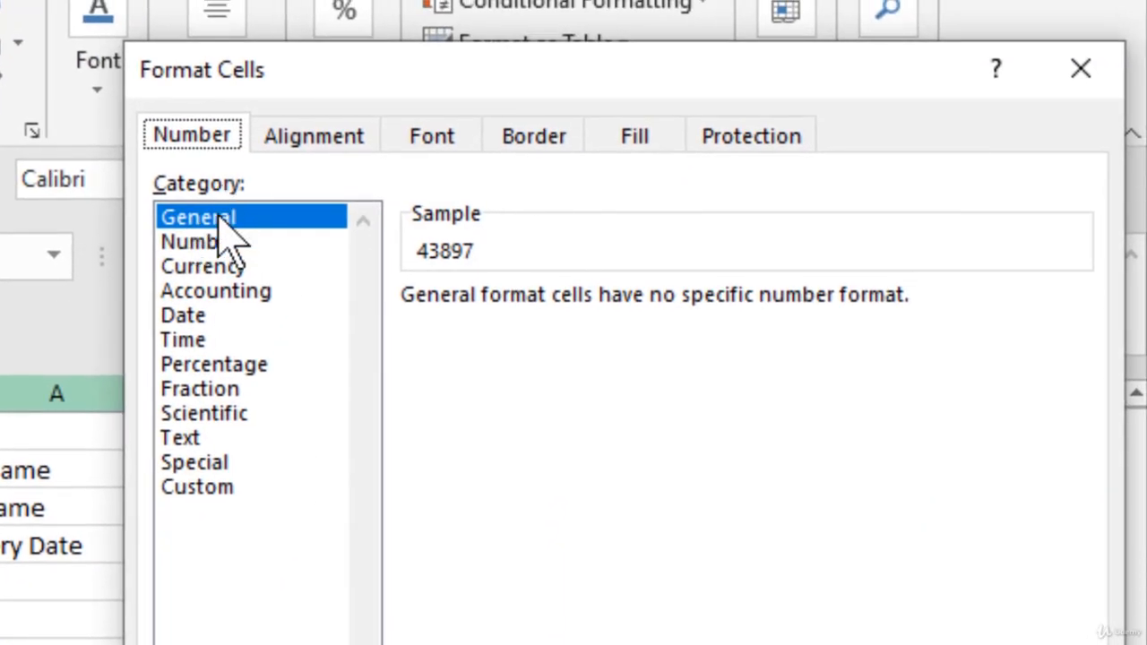
pyautogui.click(202, 321)
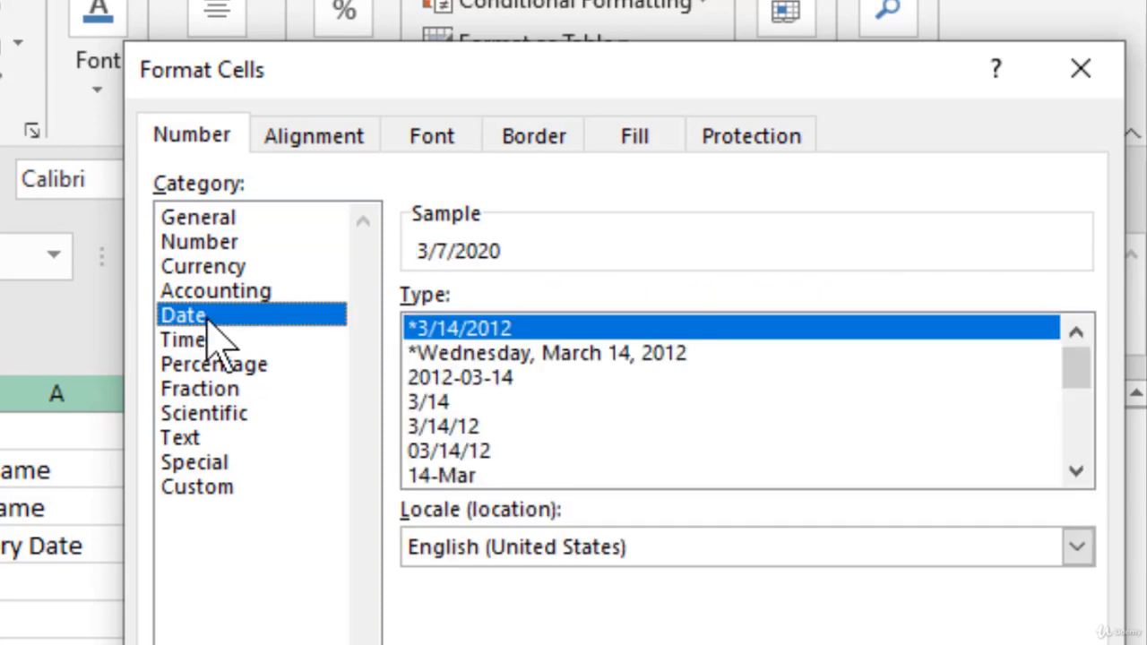
pyautogui.press('Return')
pyautogui.click(522, 277)
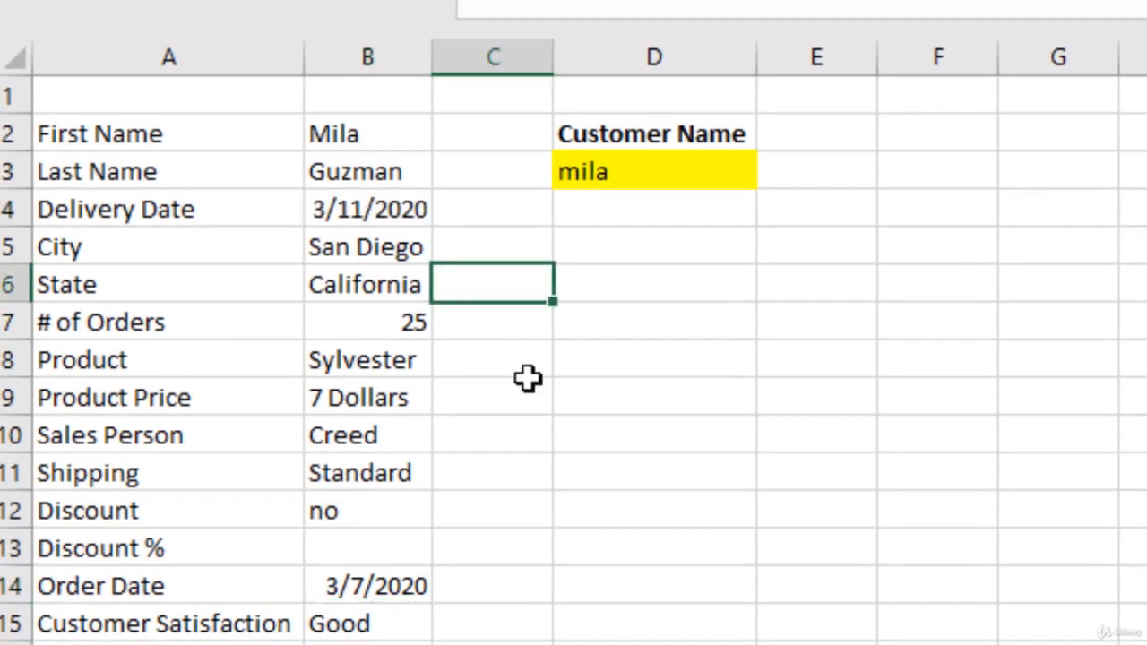
# - Compare the dates in B4 and B14 with the customer's row 4 record in Uncleaned Data and look through its First Name column
pyautogui.click(373, 204)
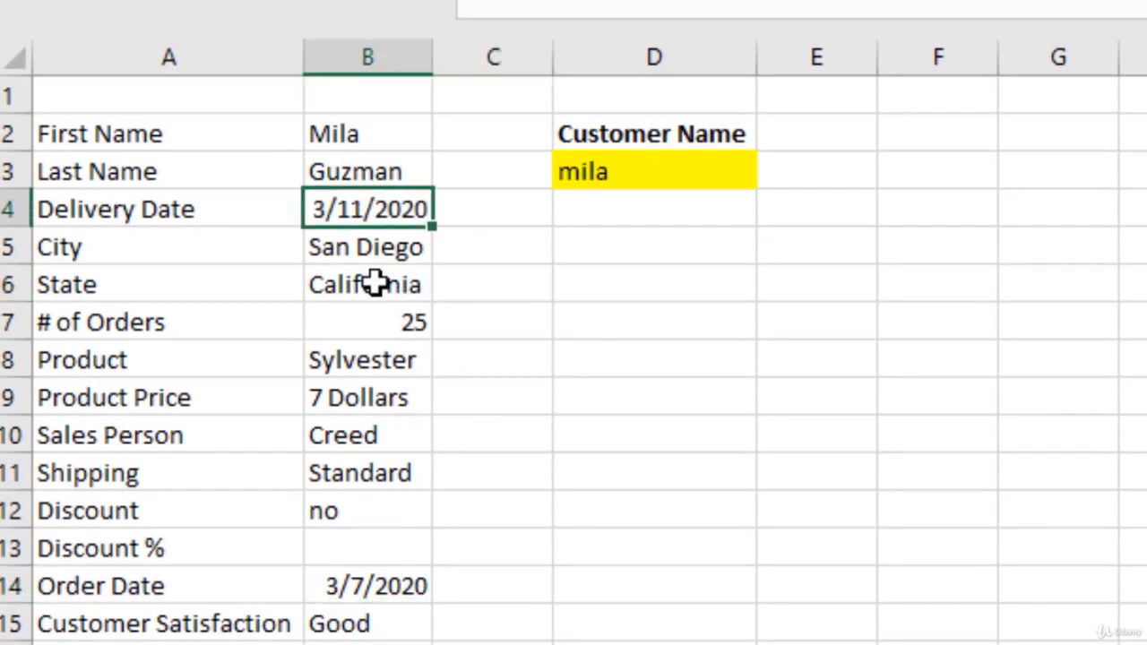
pyautogui.click(406, 588)
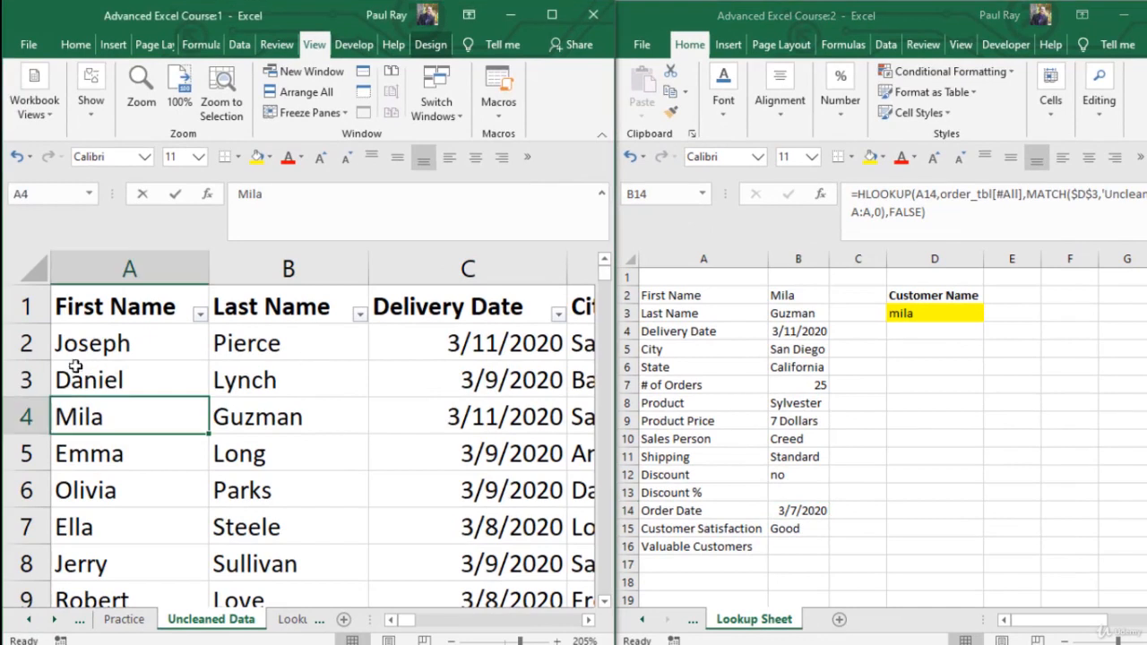
pyautogui.click(523, 423)
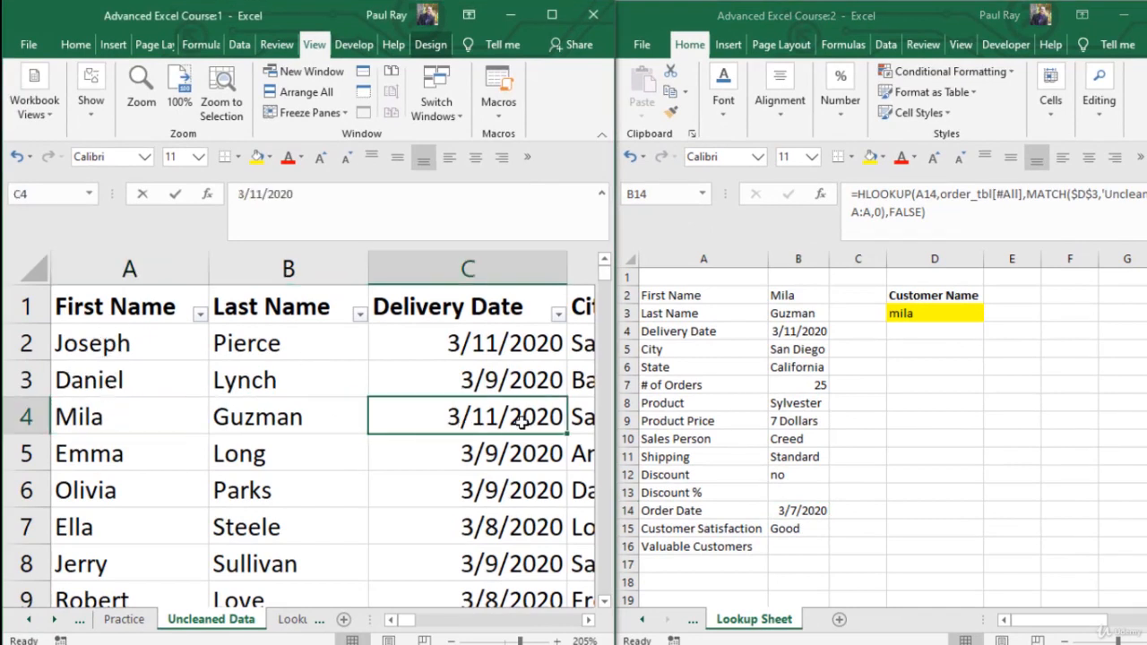
pyautogui.click(798, 331)
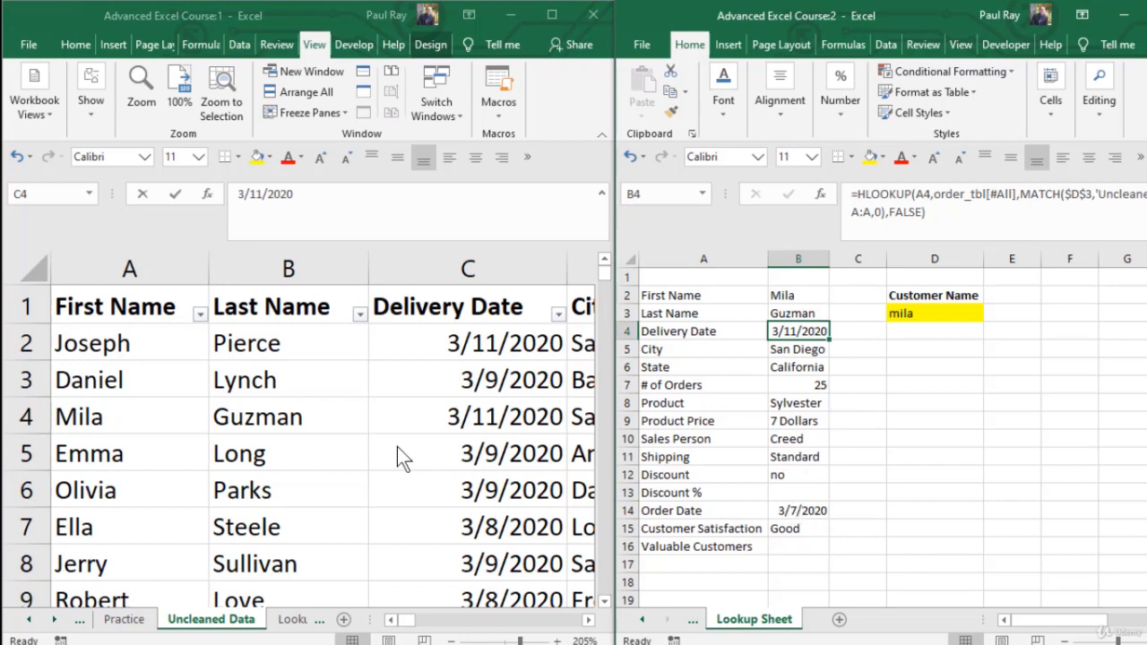
pyautogui.click(148, 406)
pyautogui.click(154, 420)
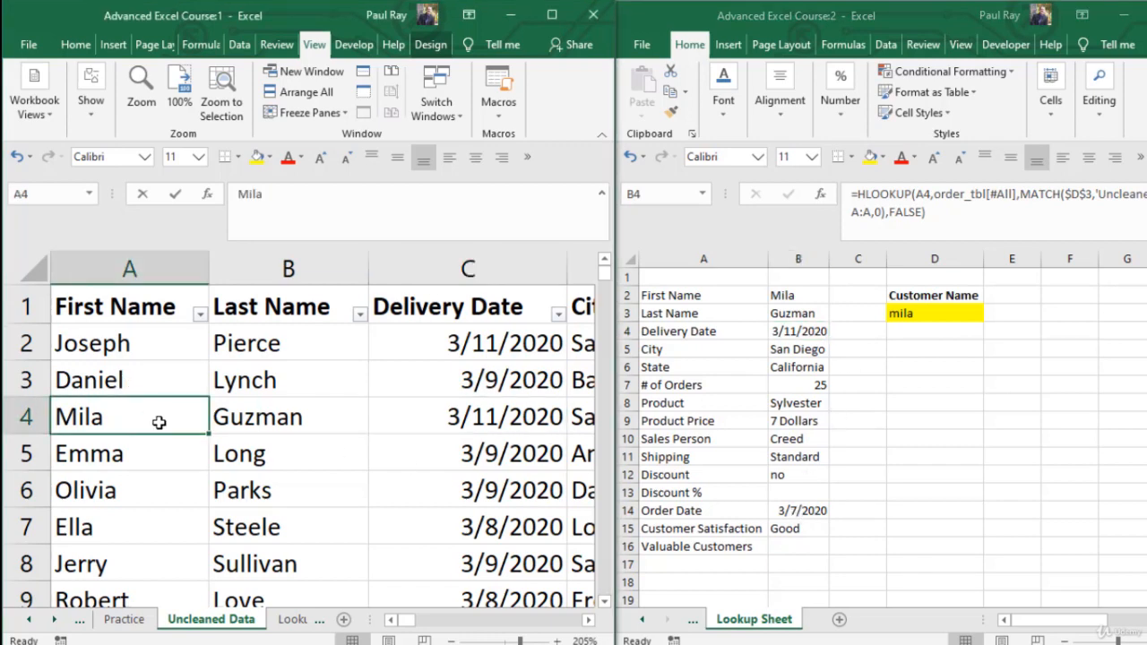
pyautogui.scroll(-6, 159, 422)
pyautogui.scroll(-6, 159, 421)
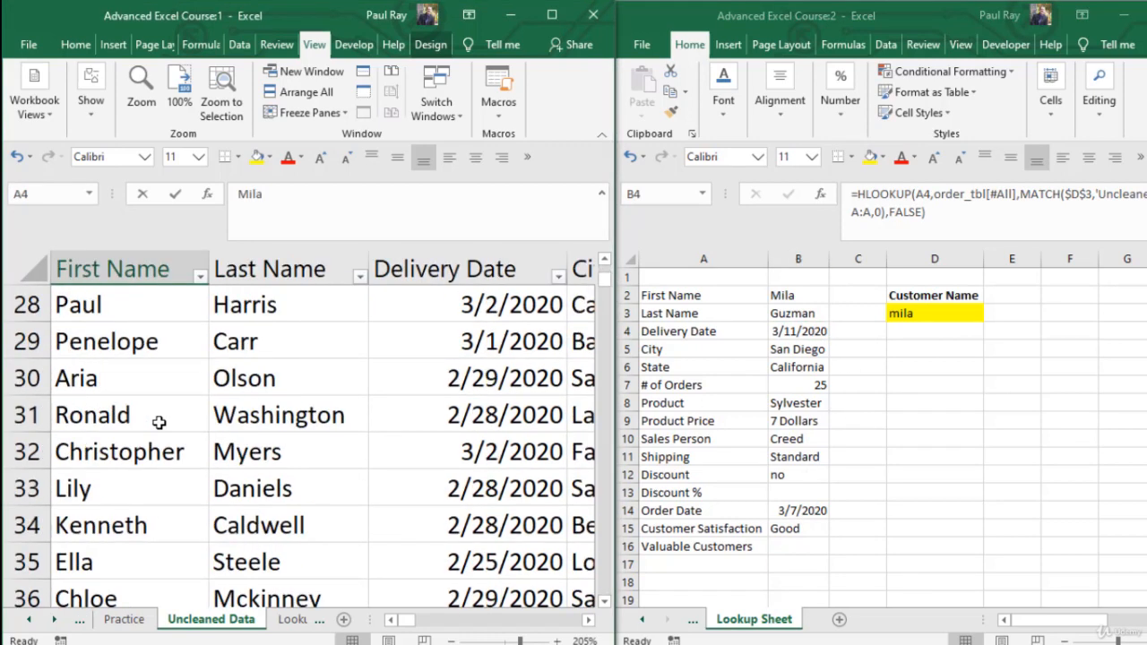
pyautogui.scroll(12, 195, 376)
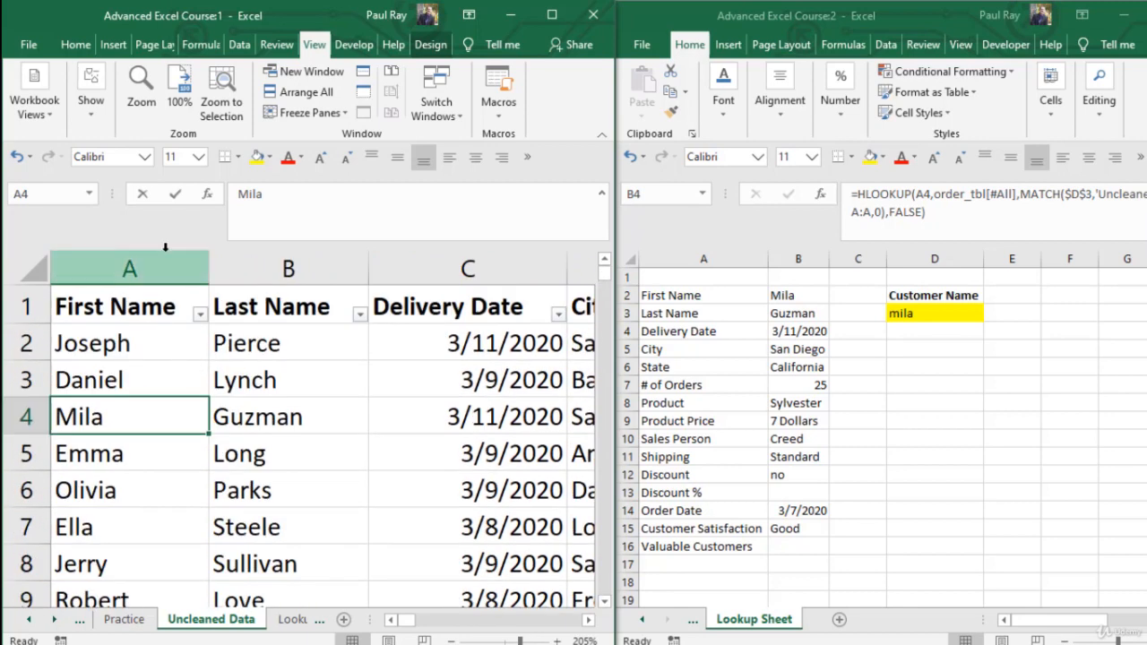
# - Examine the Uncleaned Data column headers from First Name across to Order Date, and return to A1
pyautogui.click(150, 309)
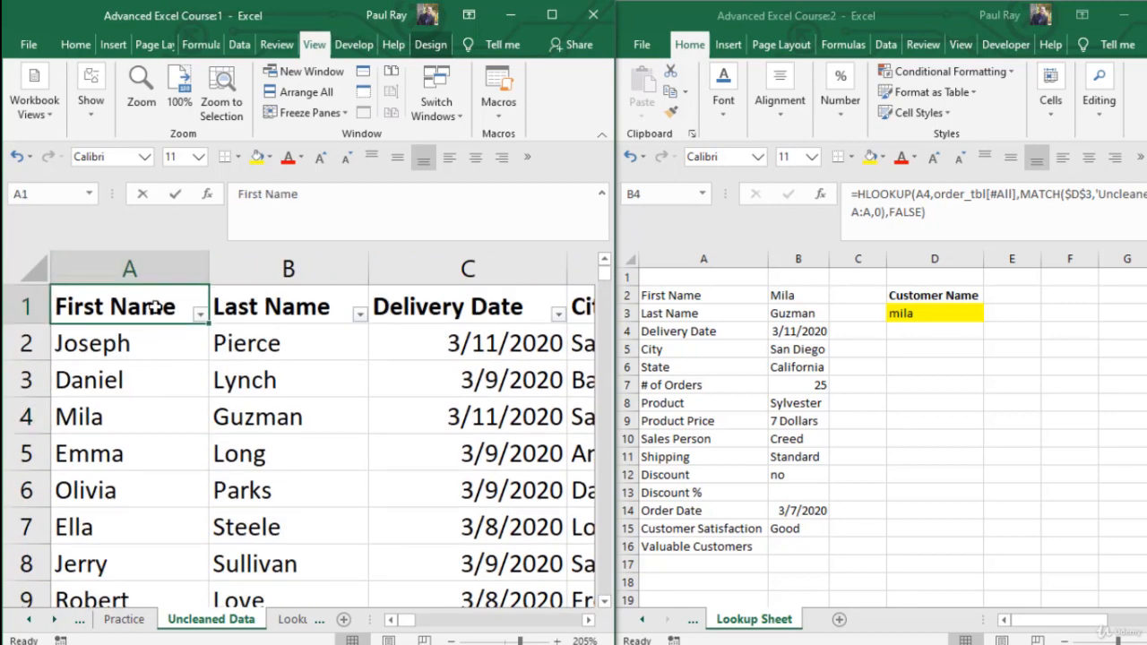
pyautogui.click(428, 309)
pyautogui.press('Right')
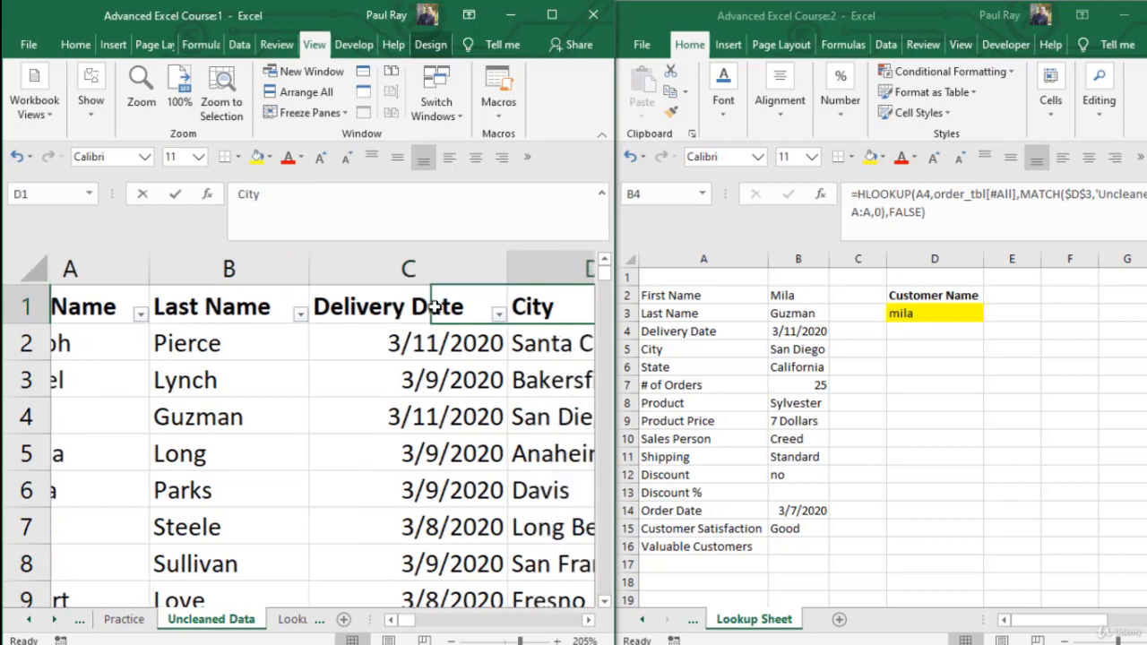
pyautogui.press('Right')
pyautogui.press('Right')
pyautogui.press('Right')
pyautogui.press('Right')
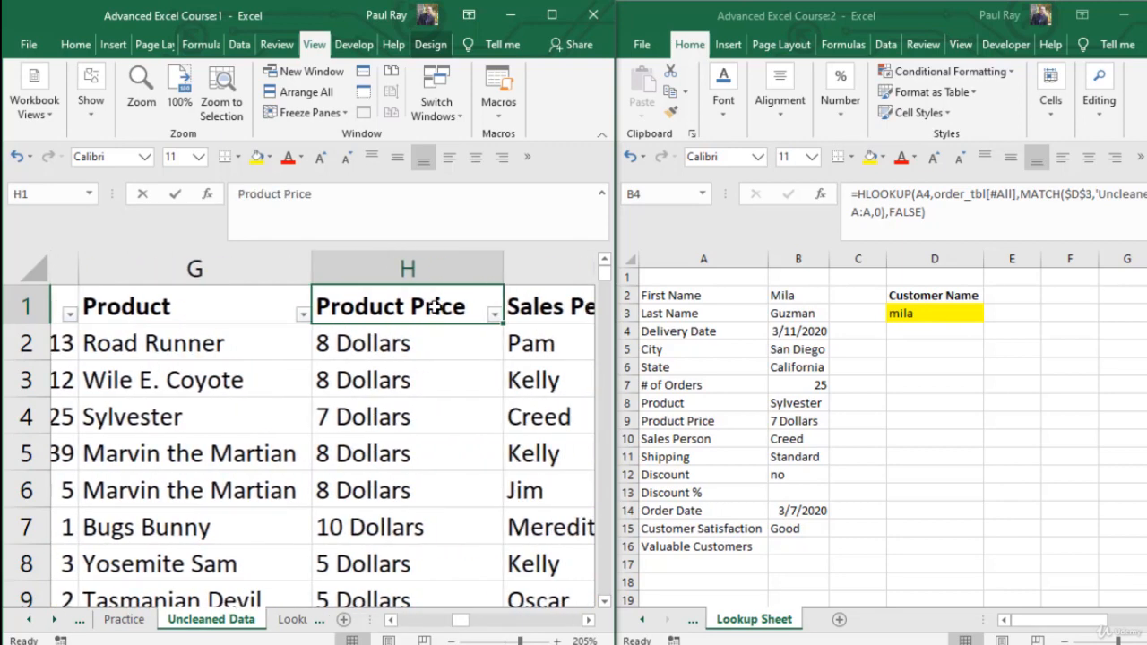
pyautogui.press('Right')
pyautogui.press('Right')
pyautogui.press('Right')
pyautogui.press('Right')
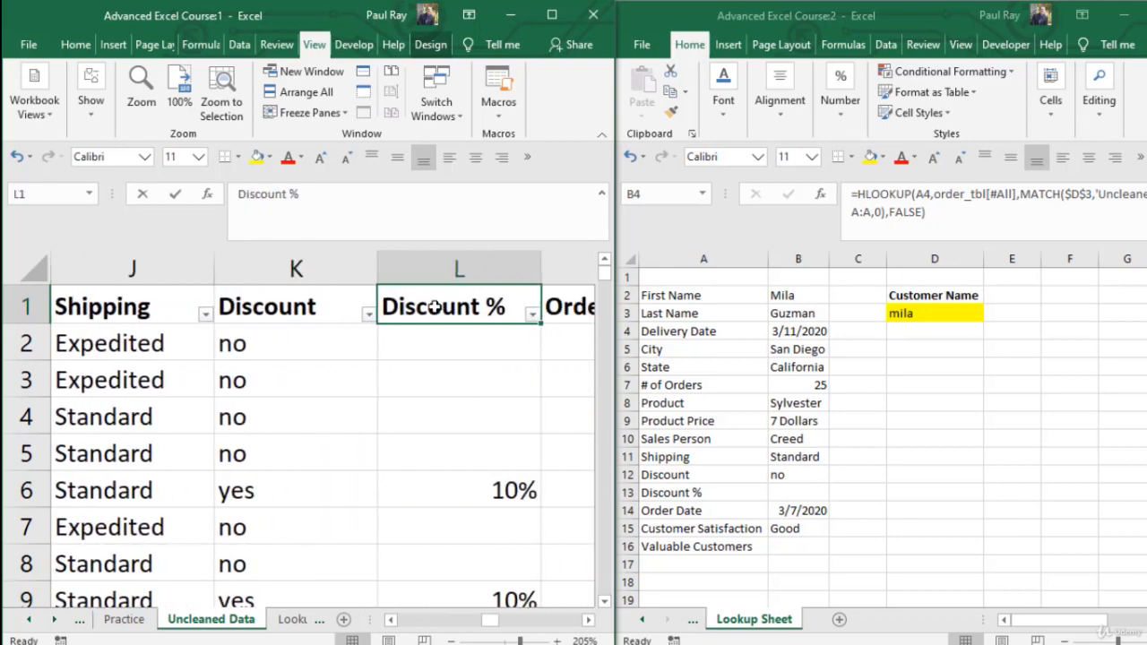
pyautogui.press('Right')
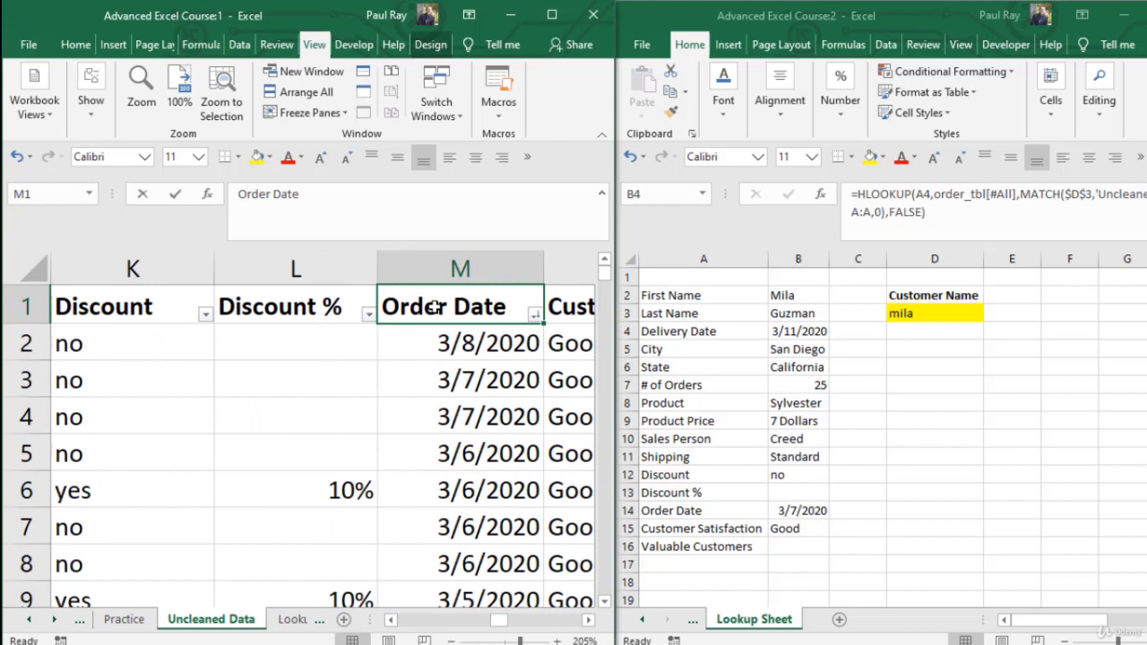
pyautogui.click(490, 336)
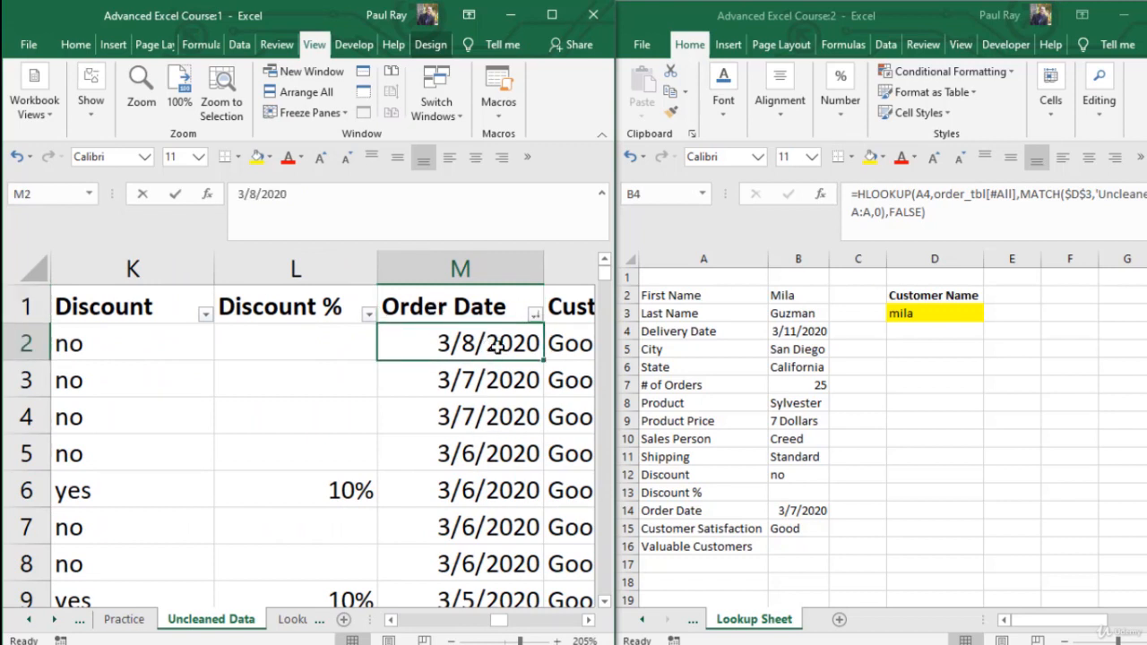
pyautogui.hotkey('ctrl', 'Home')
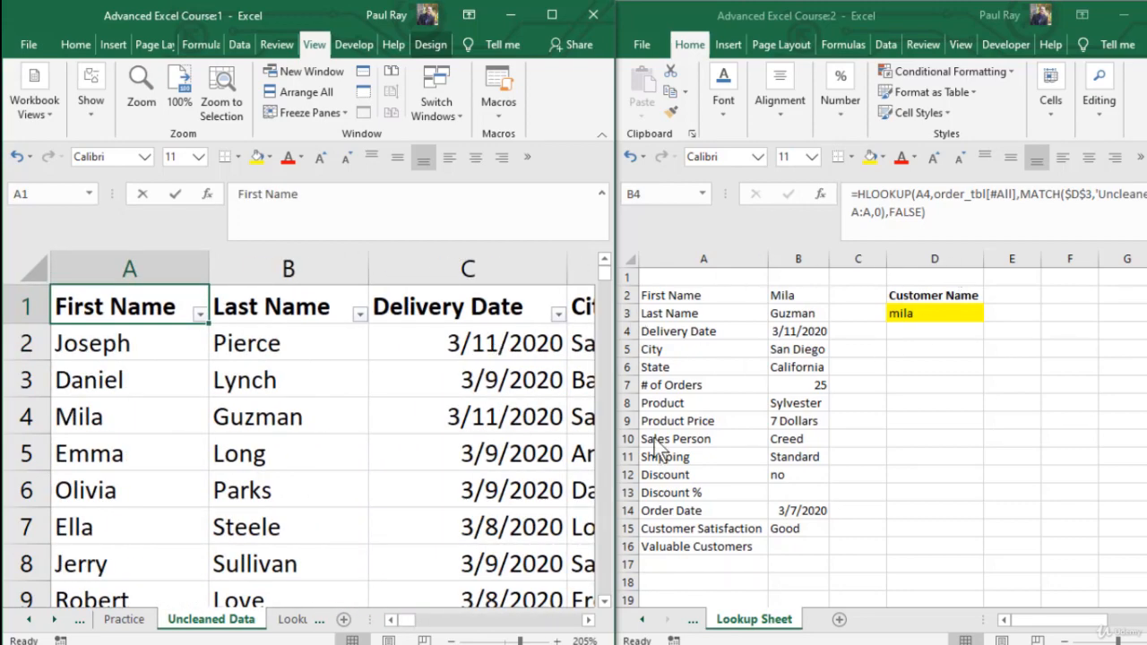